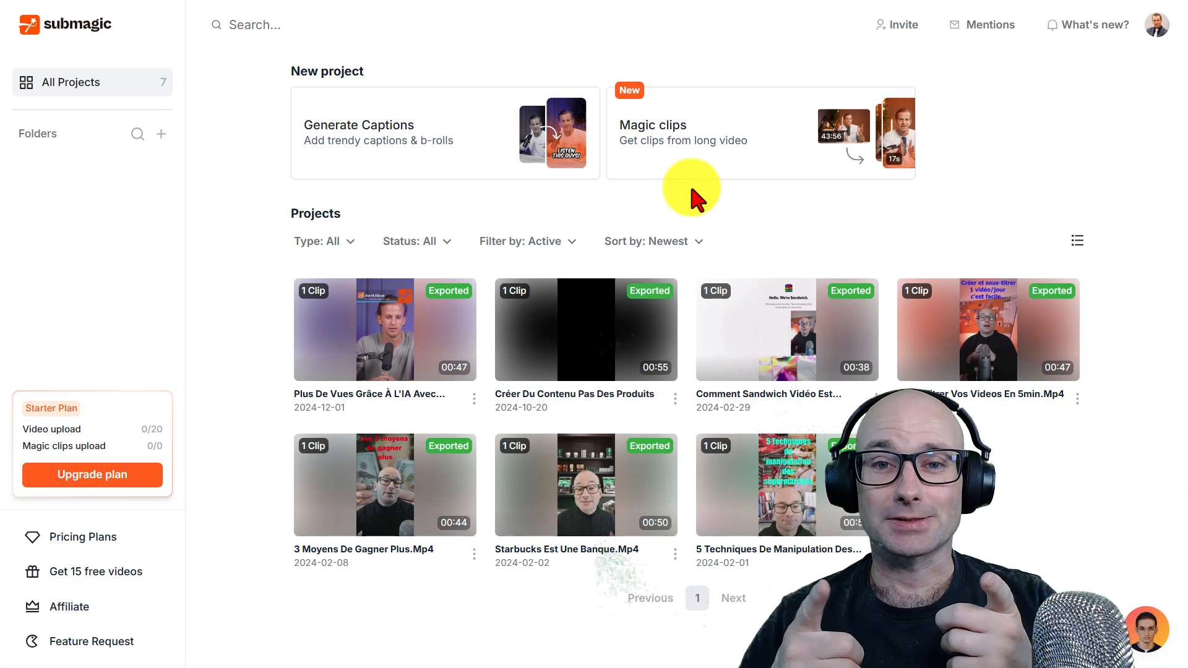
- Start a caption project with the uploaded video, keep French as the language, and generate the captions
left_click(435, 154)
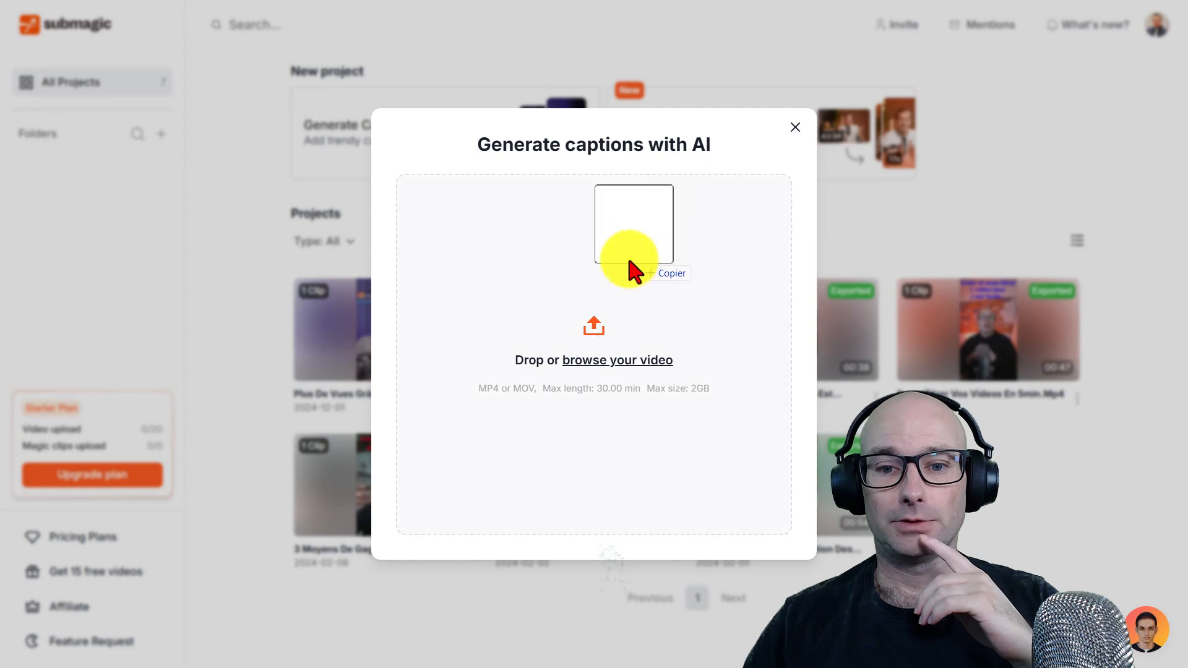
left_click_drag(596, 285, 596, 284)
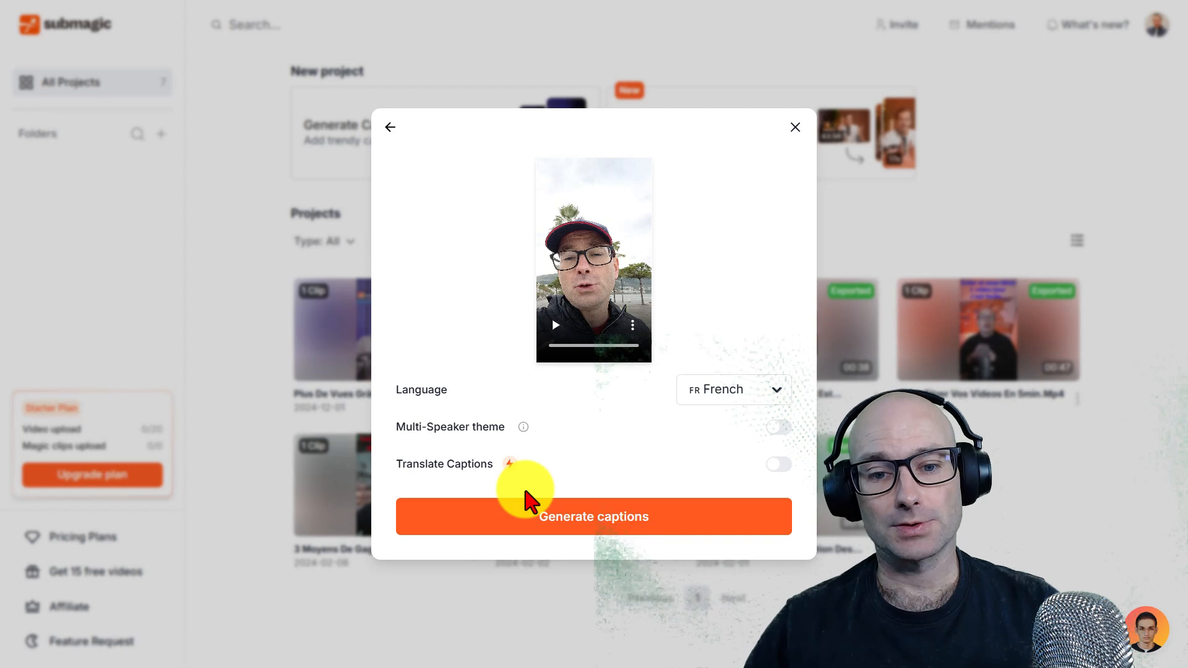
left_click(533, 522)
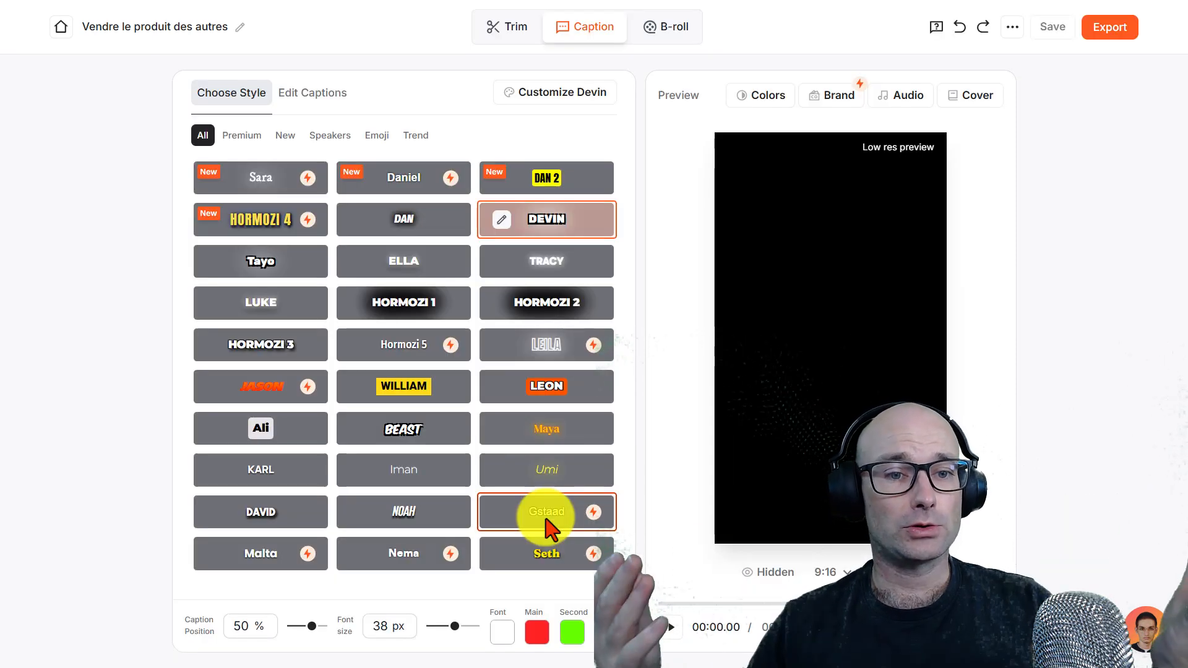
- Preview the Hormozi 4, Dan 2, Hormozi 2 and Hormozi 1 caption styles during playback and apply the Leon style
left_click(251, 224)
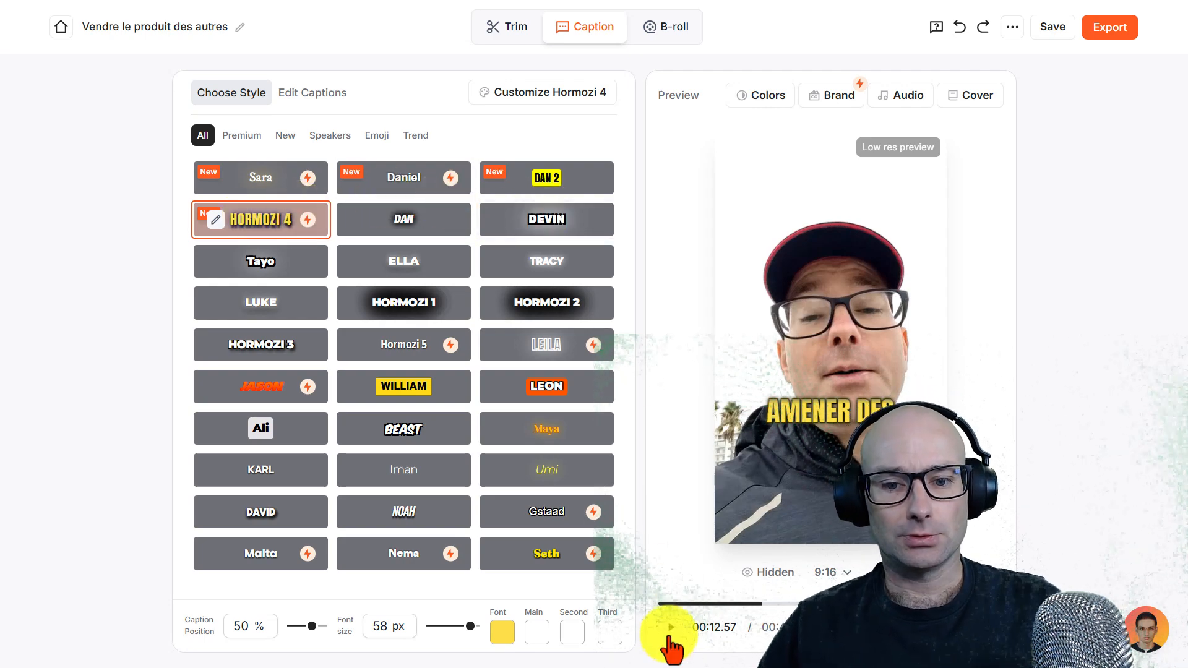
left_click(669, 631)
left_click(539, 185)
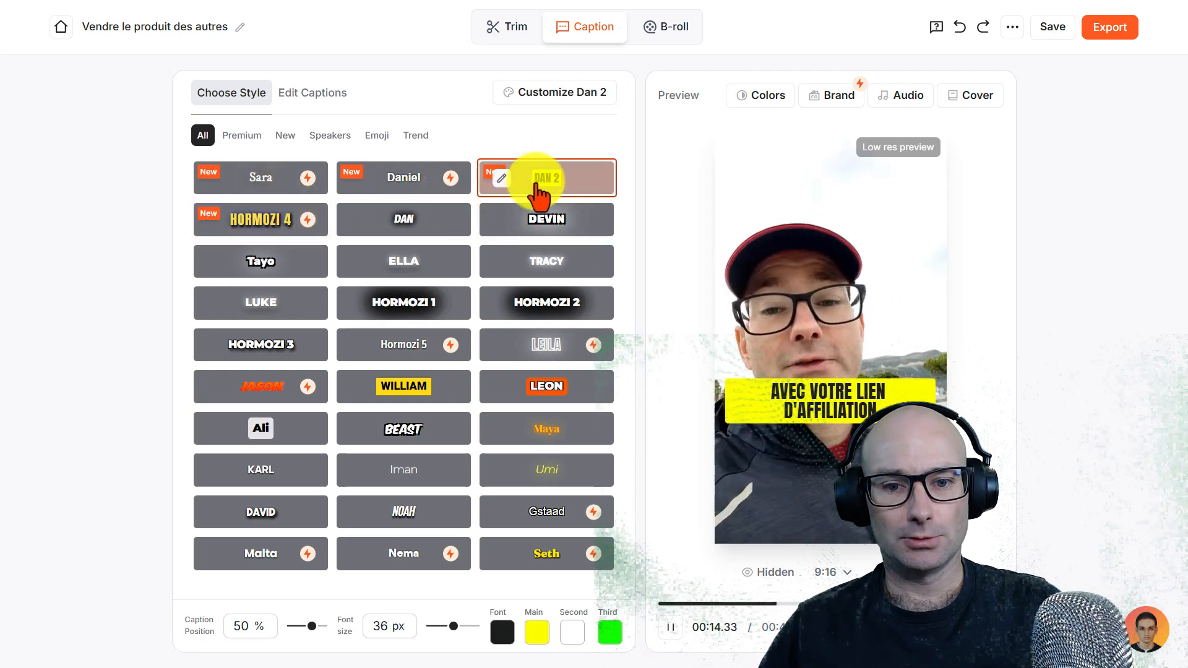
left_click(531, 312)
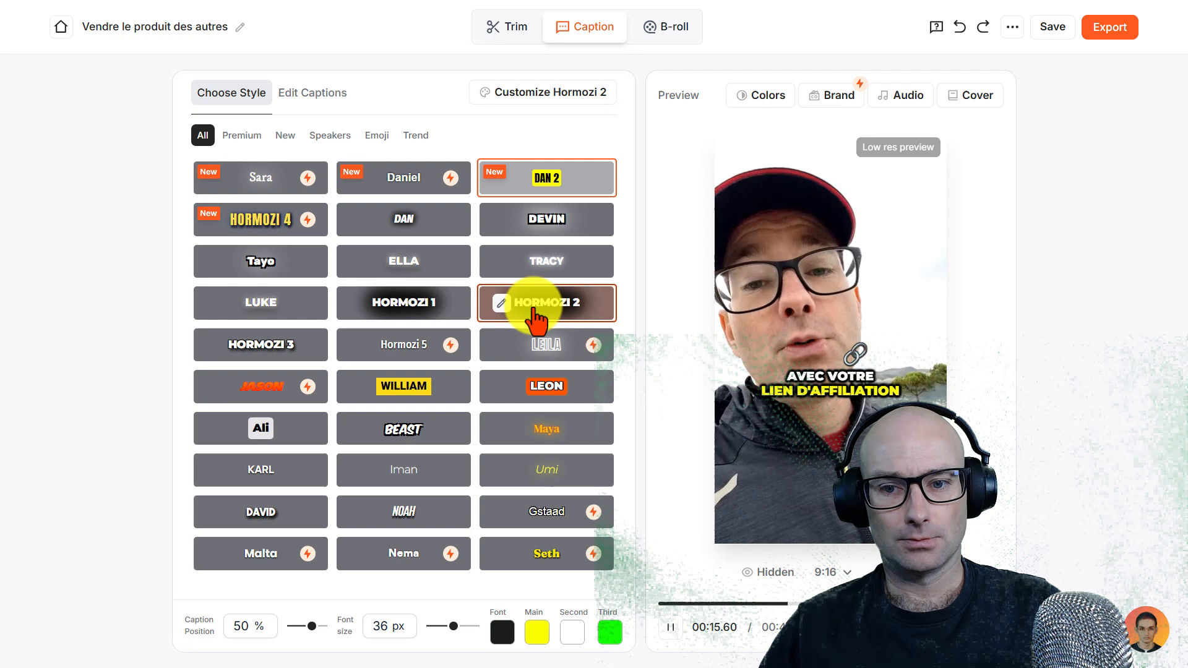
left_click(438, 306)
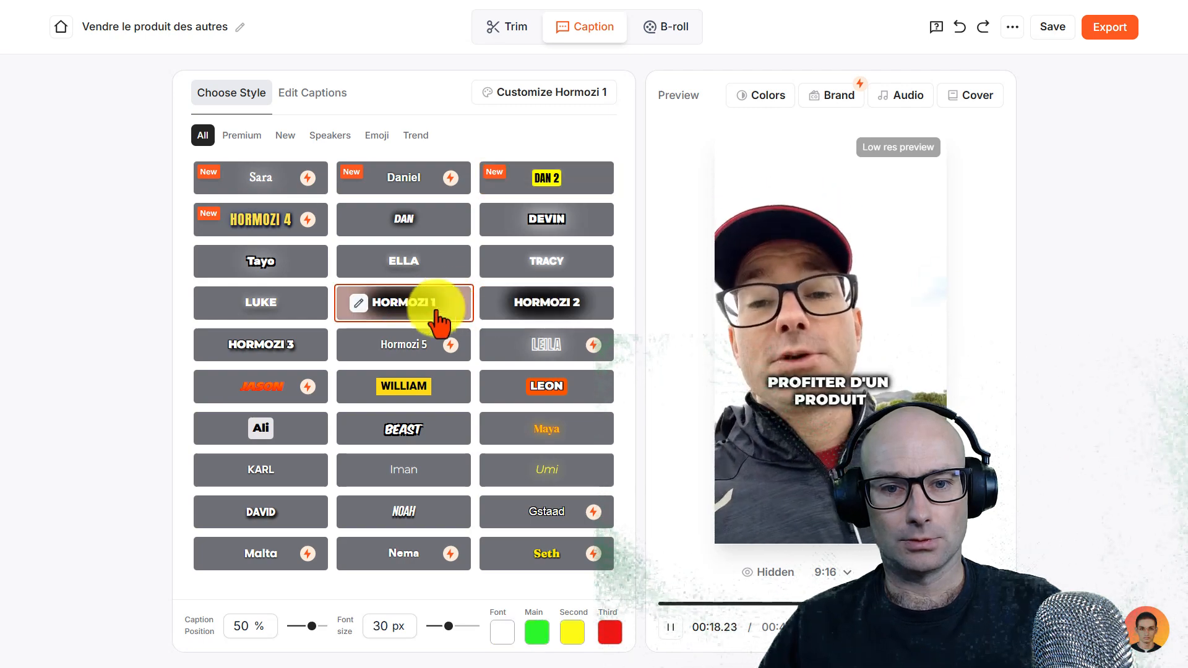
left_click(504, 390)
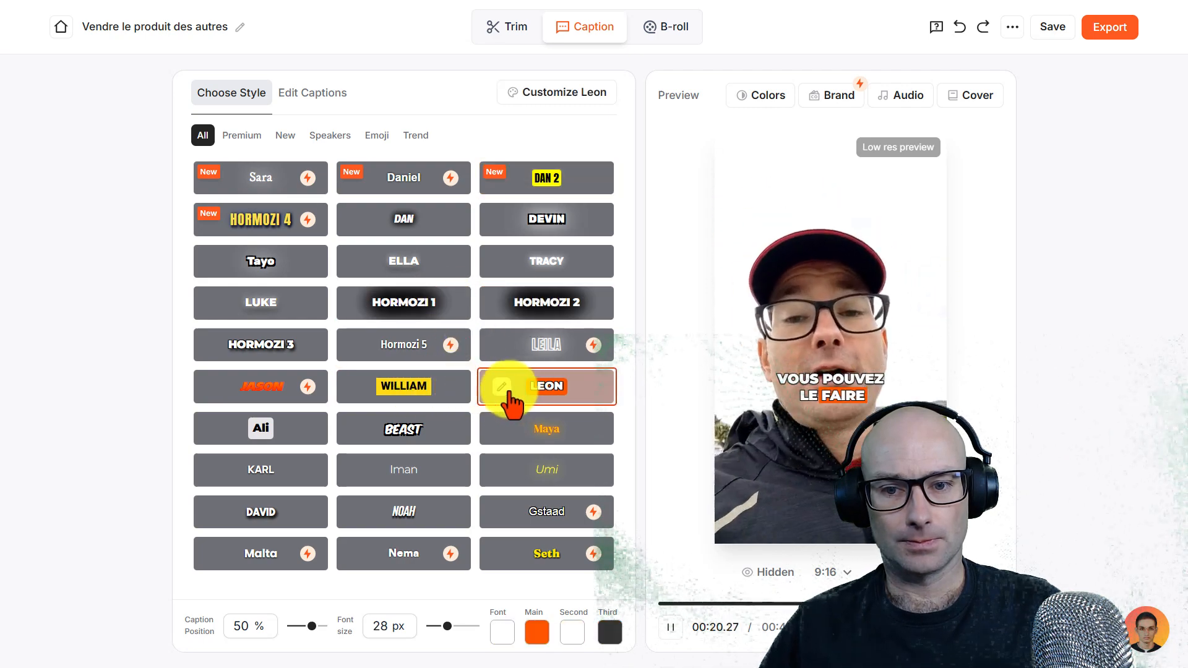
left_click(758, 381)
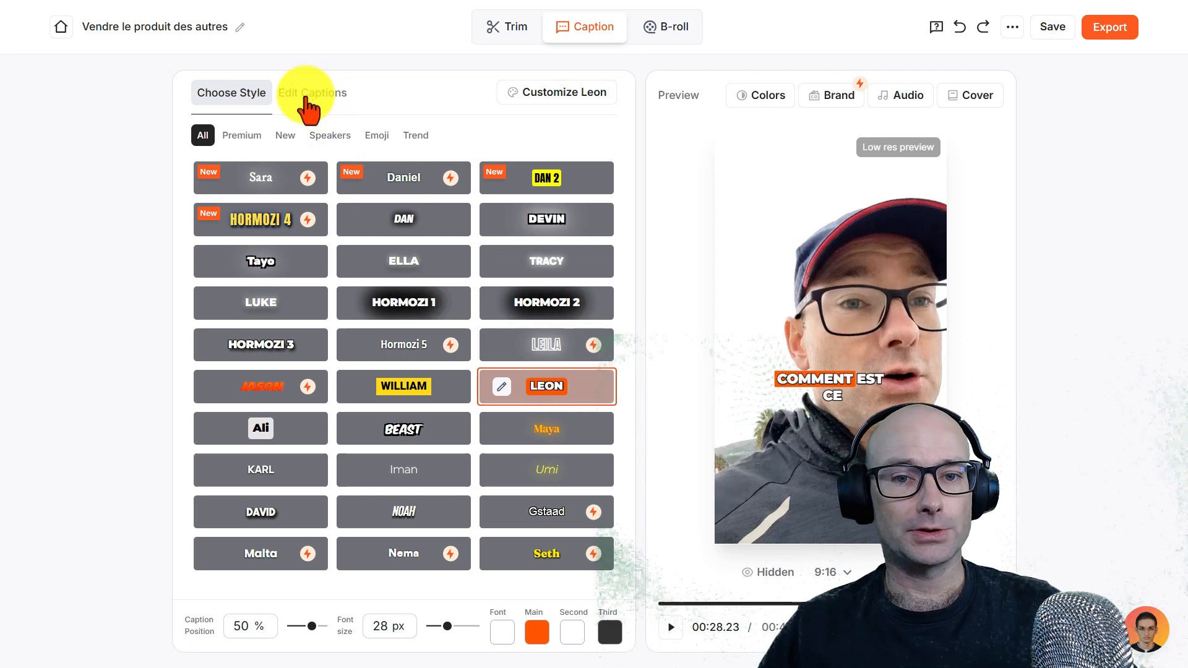
- Open the captions for editing and review the whole transcript for wording, highlighted words and emojis
left_click(305, 99)
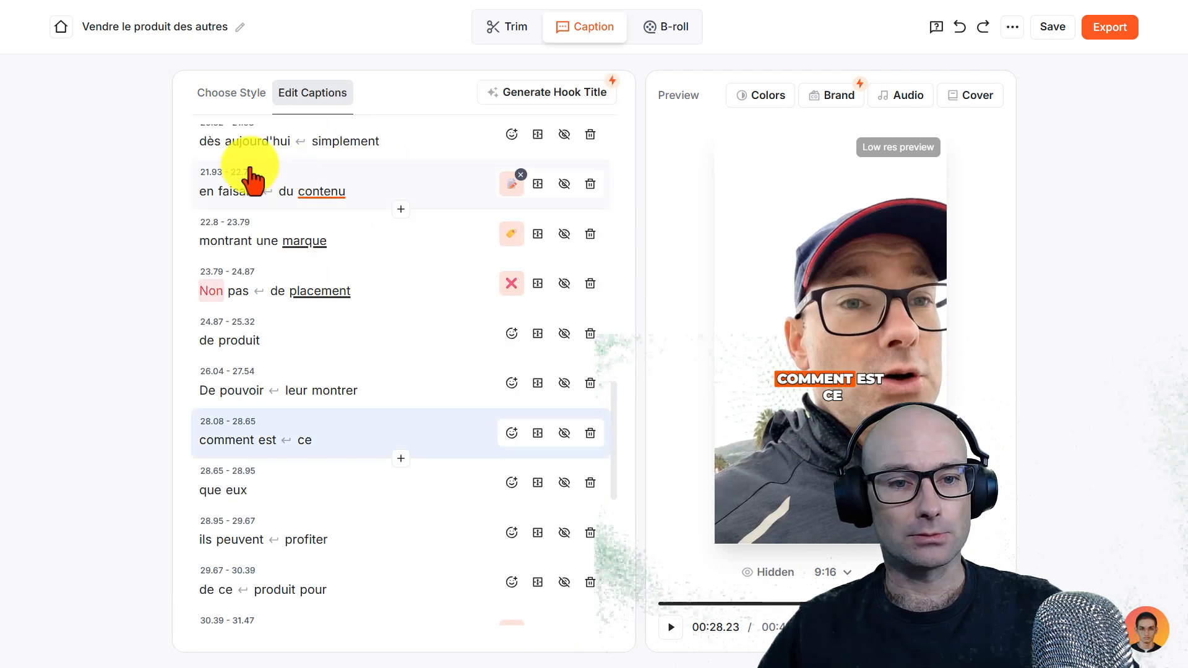
scroll(270, 337, "up", 8)
scroll(270, 337, "up", 10)
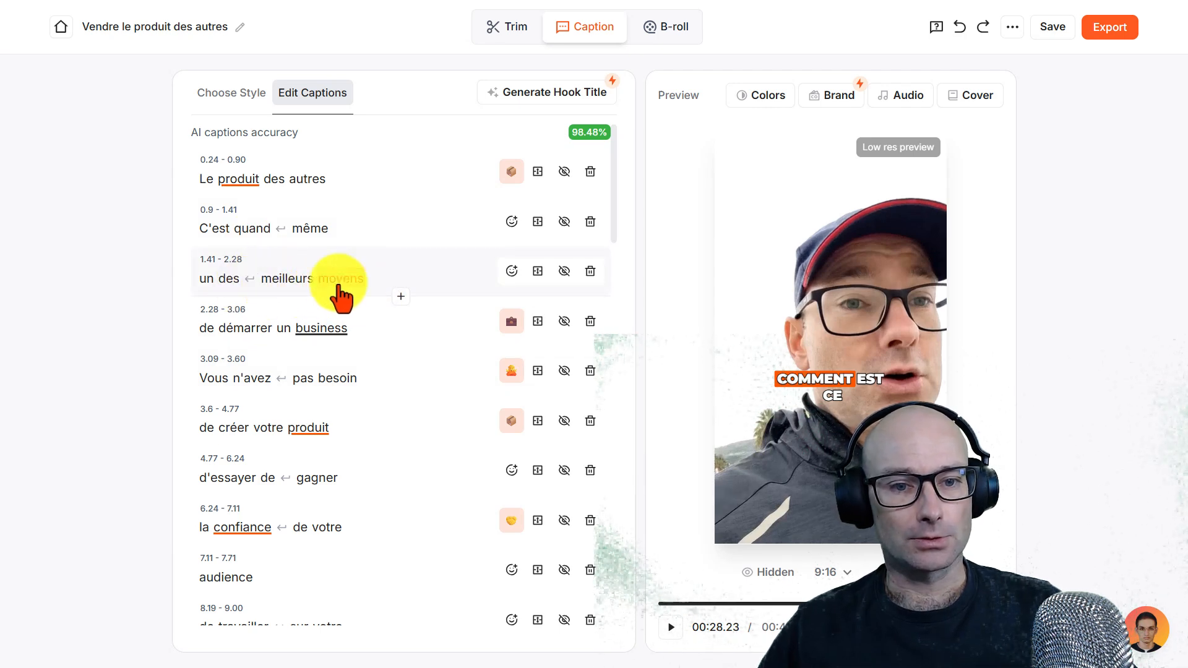
scroll(278, 297, "down", 4)
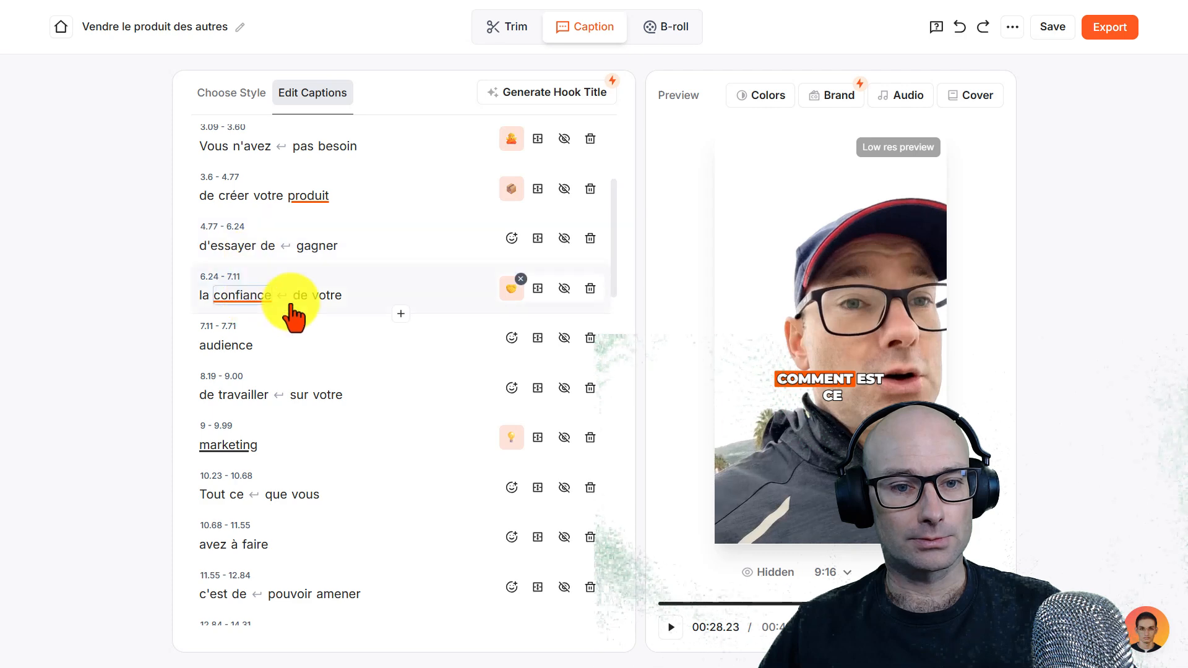
scroll(180, 310, "down", 3)
scroll(243, 340, "down", 3)
scroll(244, 353, "down", 5)
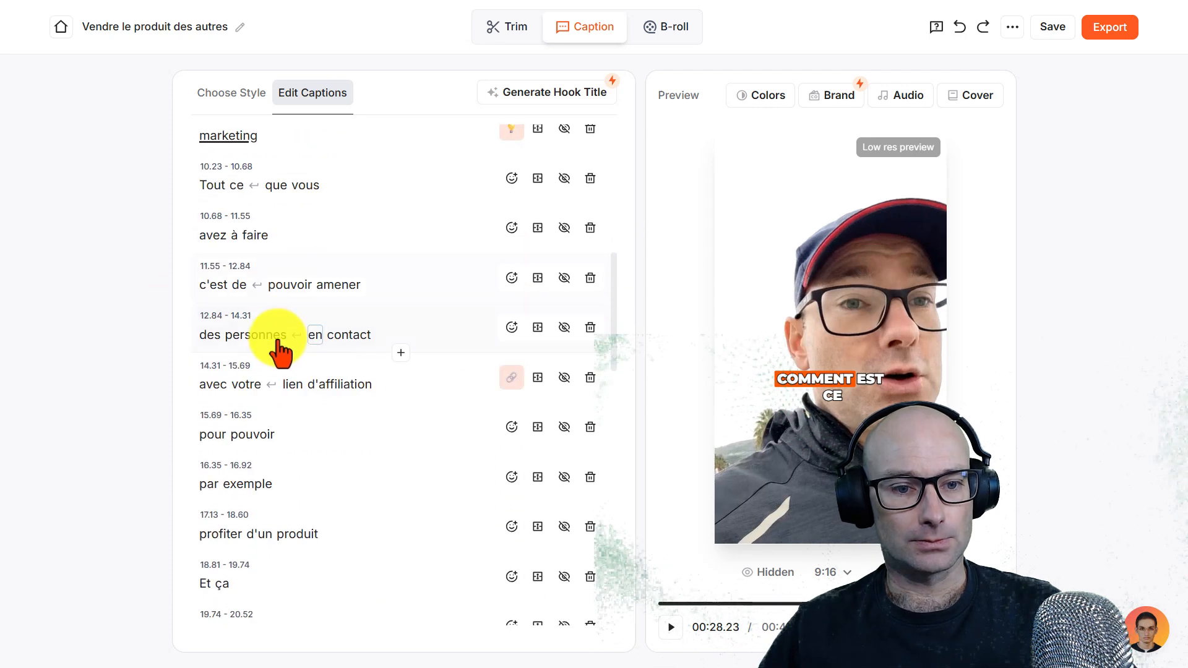
scroll(254, 365, "down", 15)
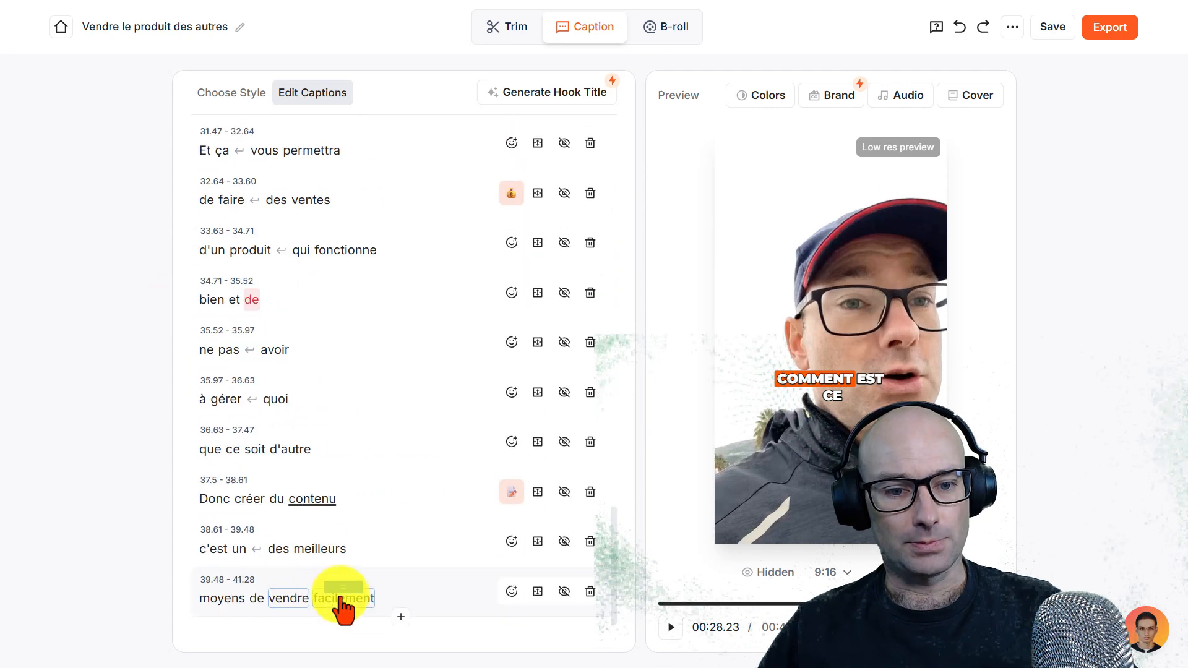
scroll(286, 318, "up", 8)
scroll(287, 319, "up", 20)
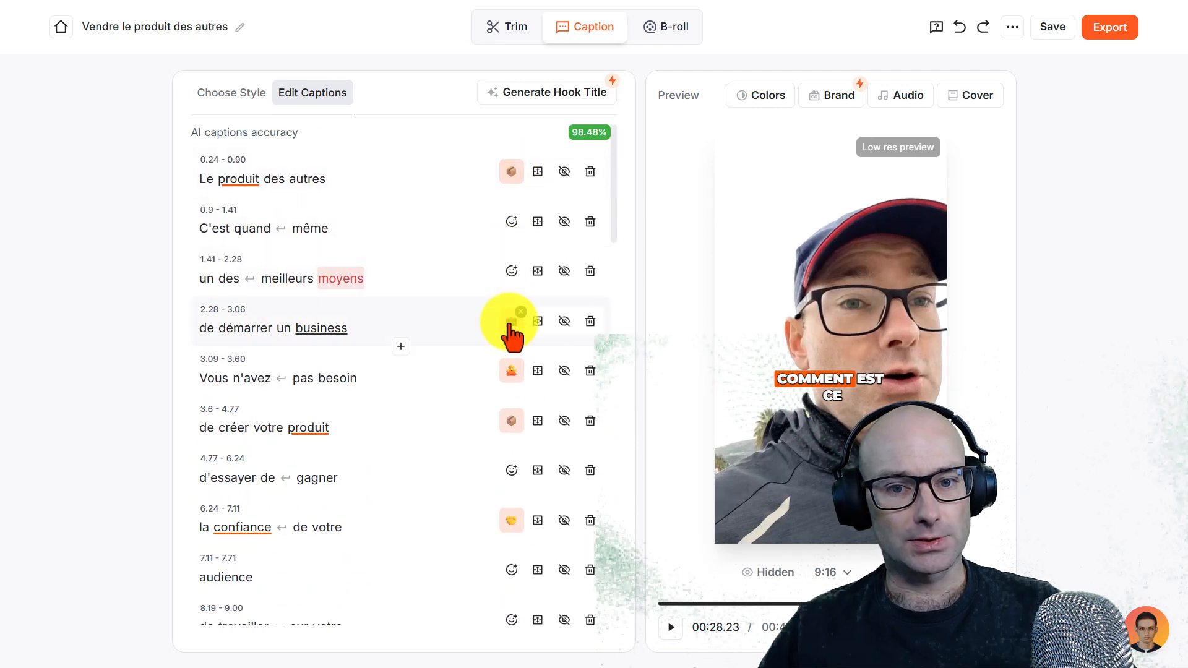
- Inspect the emoji options of the first caption, "Le produit des autres", and look over the following caption lines
left_click(506, 190)
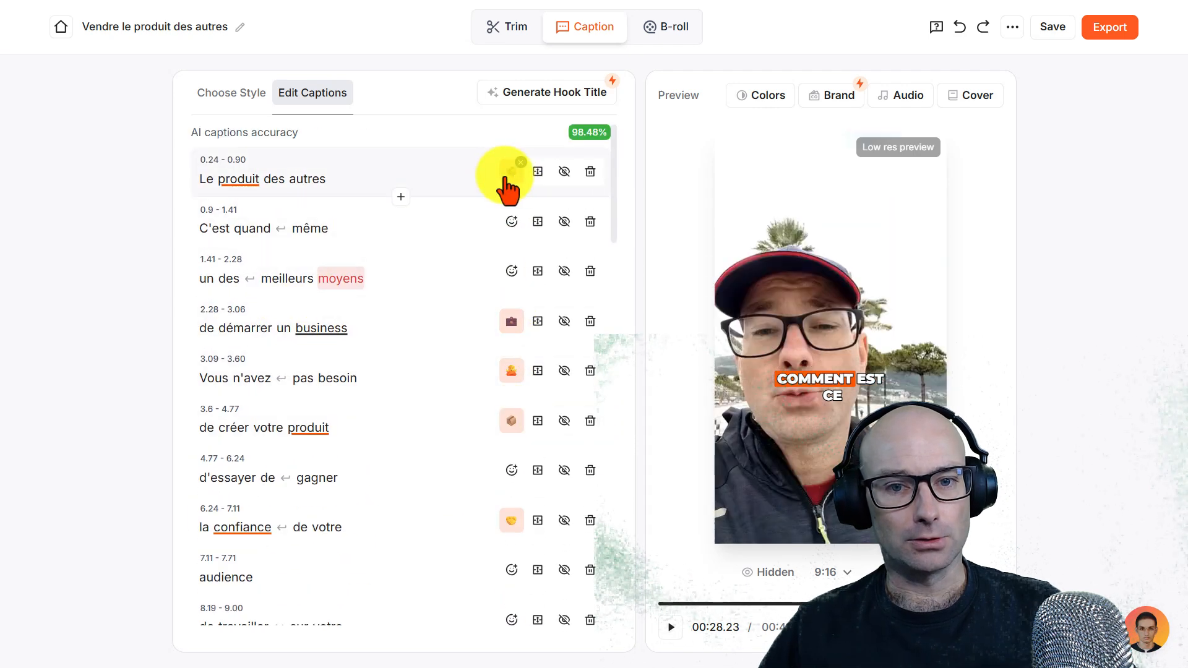
left_click(512, 179)
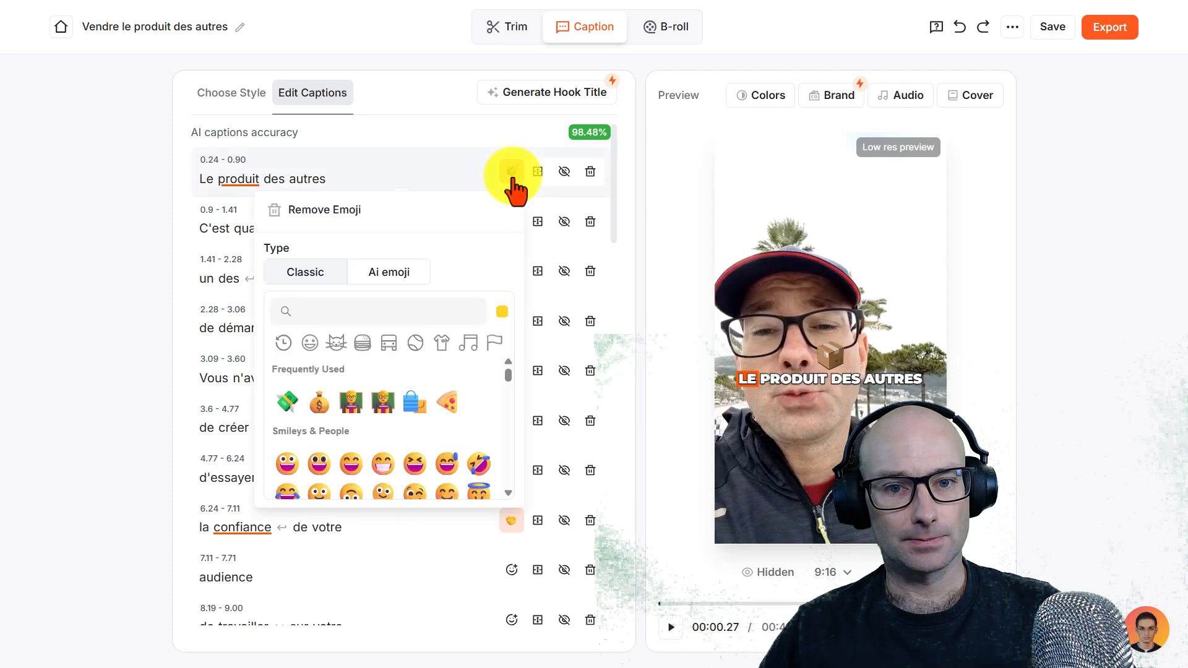
left_click(151, 203)
scroll(534, 559, "down", 1)
scroll(535, 574, "down", 3)
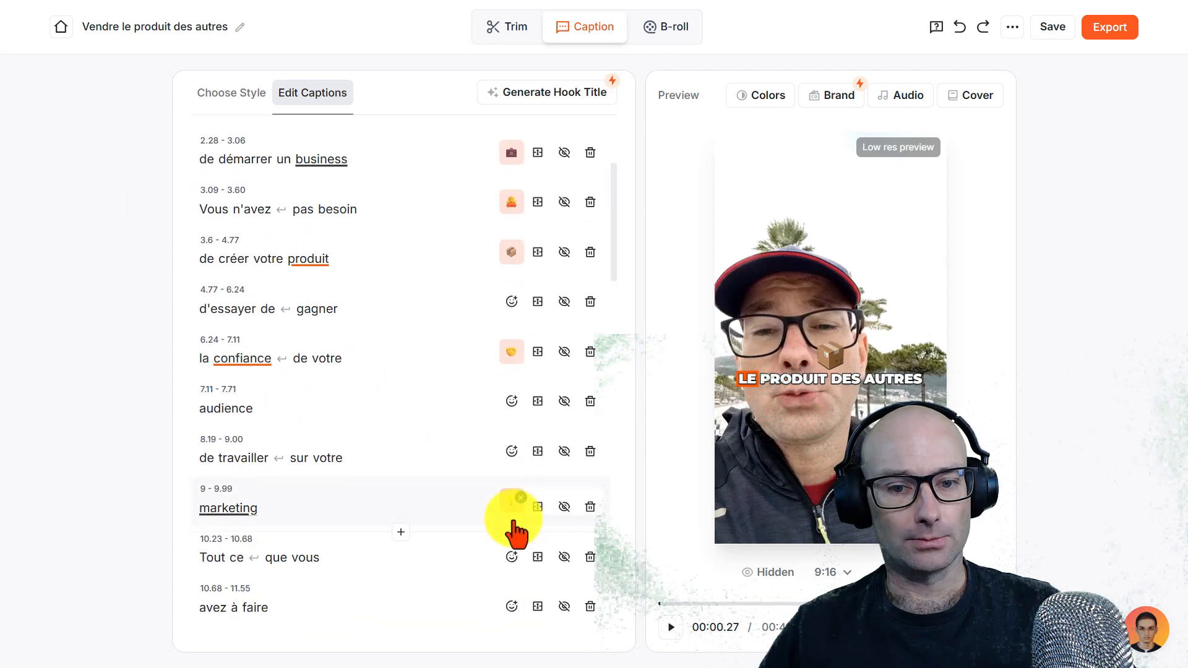
scroll(512, 530, "up", 4)
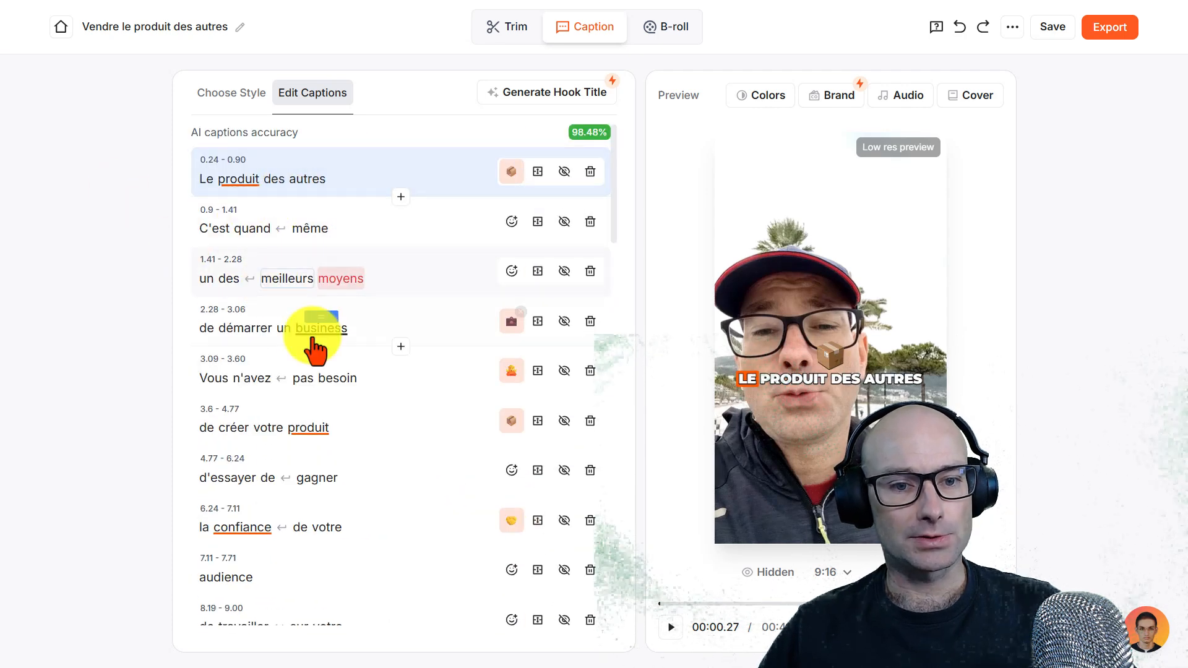
- Move the words "votre" and "de" from the "la confiance de votre" caption to the next line, before "audience"
left_click(408, 277)
scroll(403, 347, "down", 3)
scroll(401, 356, "down", 2)
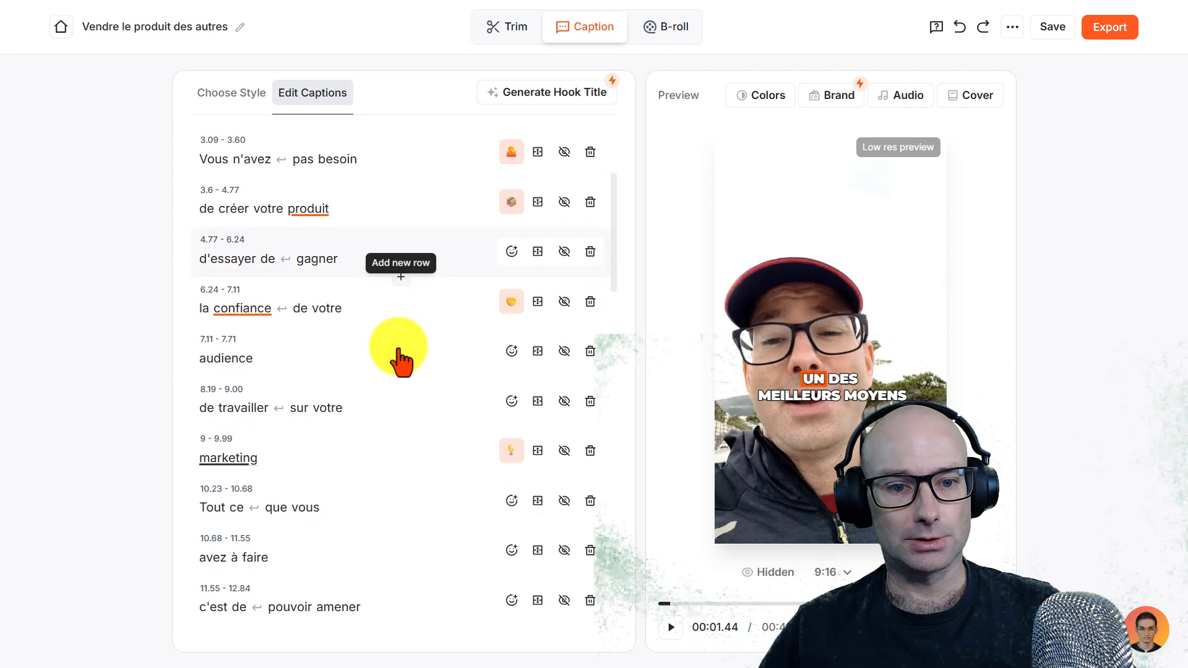
left_click(421, 328)
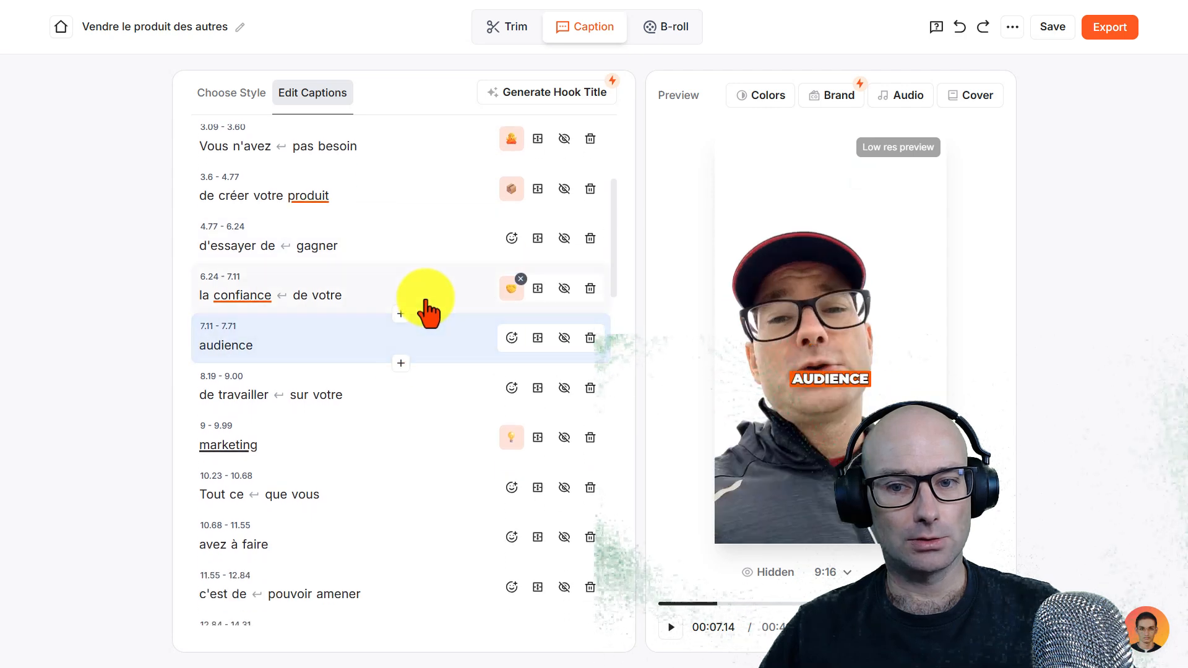
left_click(426, 304)
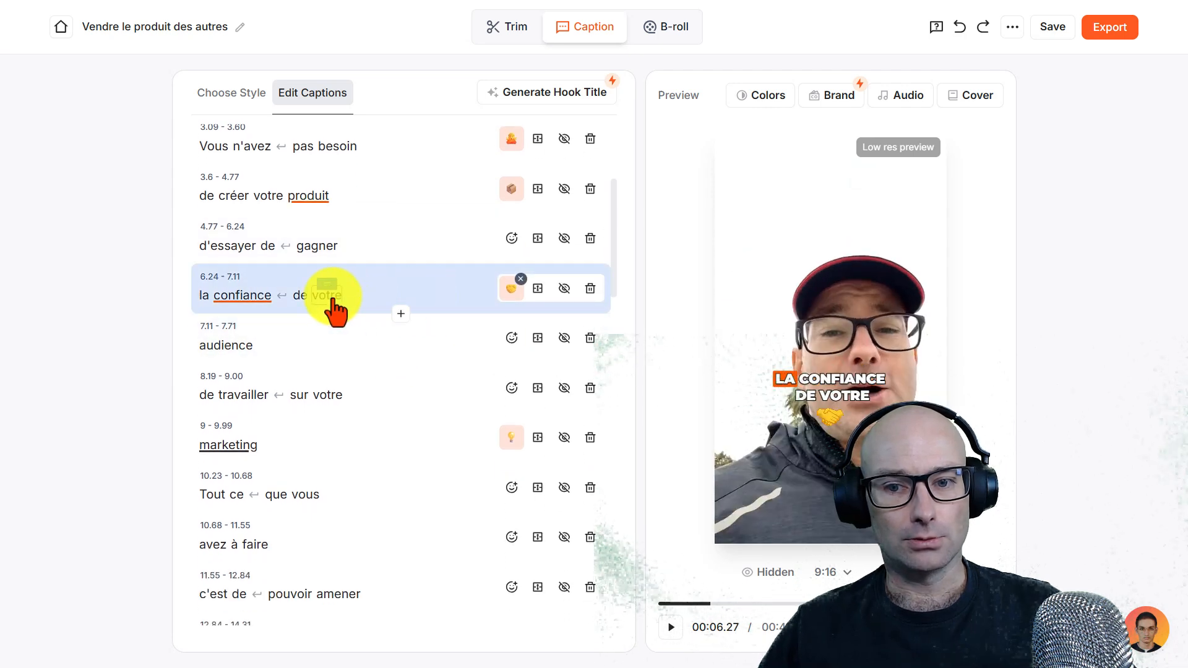
left_click_drag(332, 297, 206, 354)
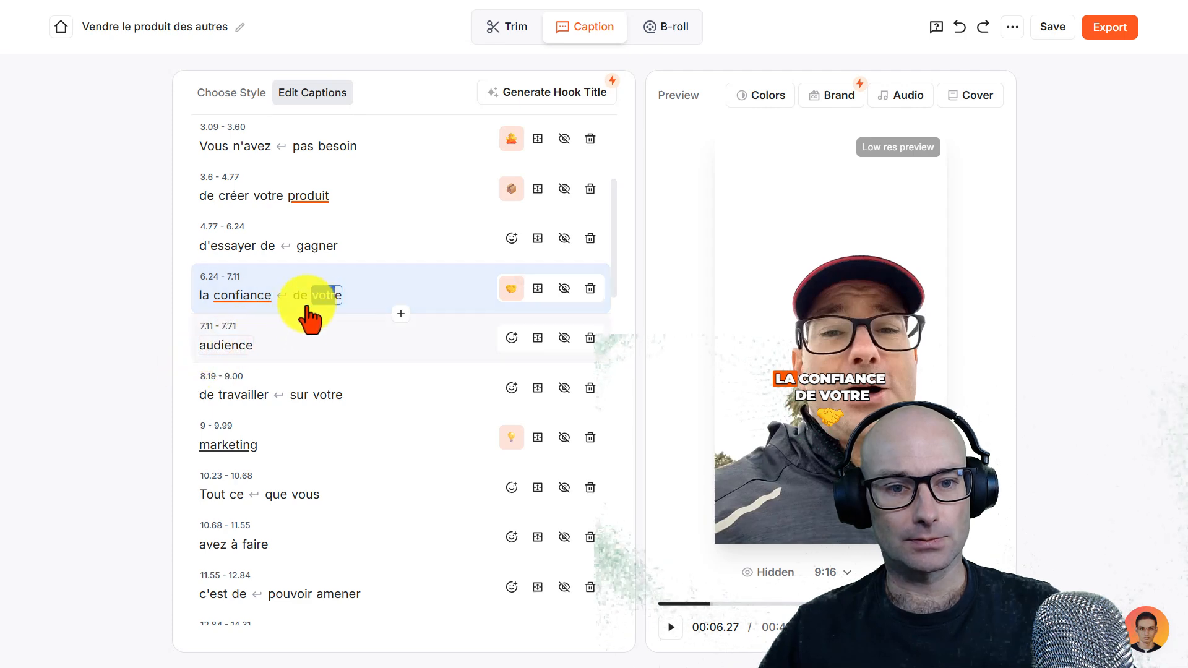
left_click(330, 300)
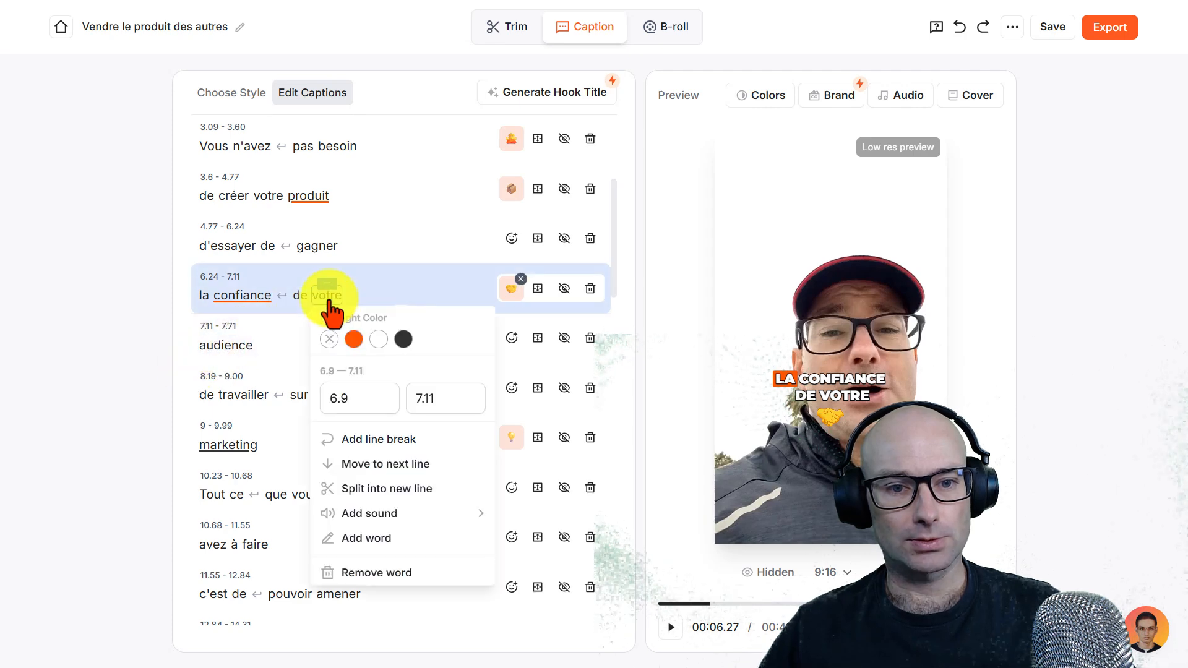
left_click(365, 464)
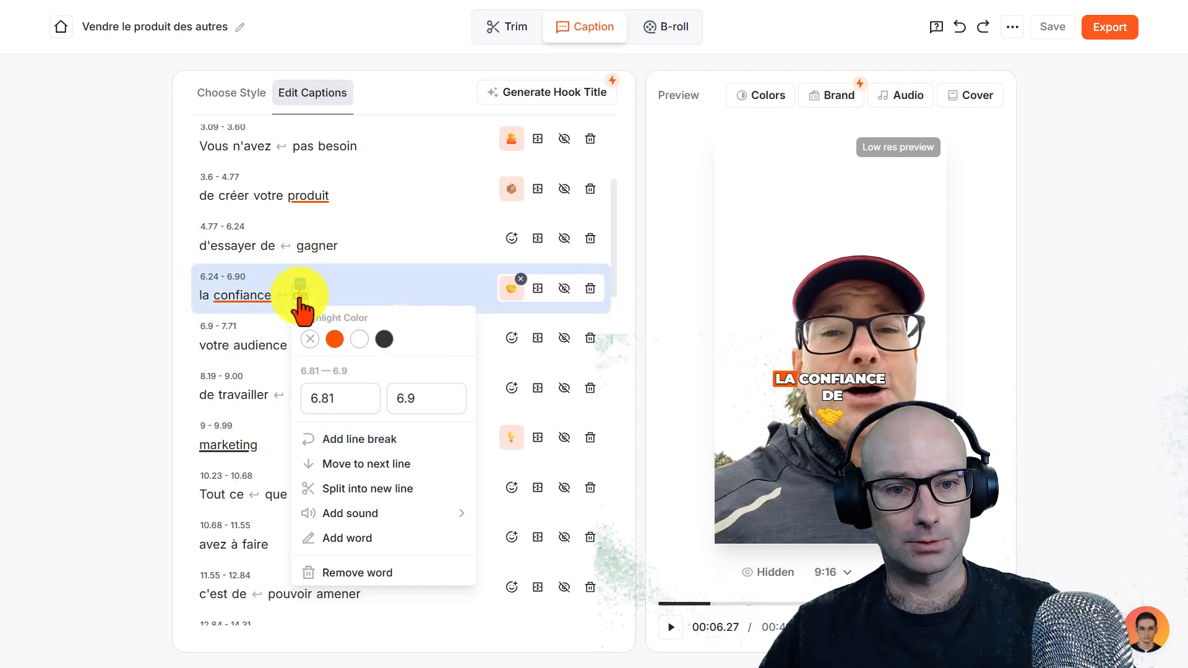
left_click(367, 471)
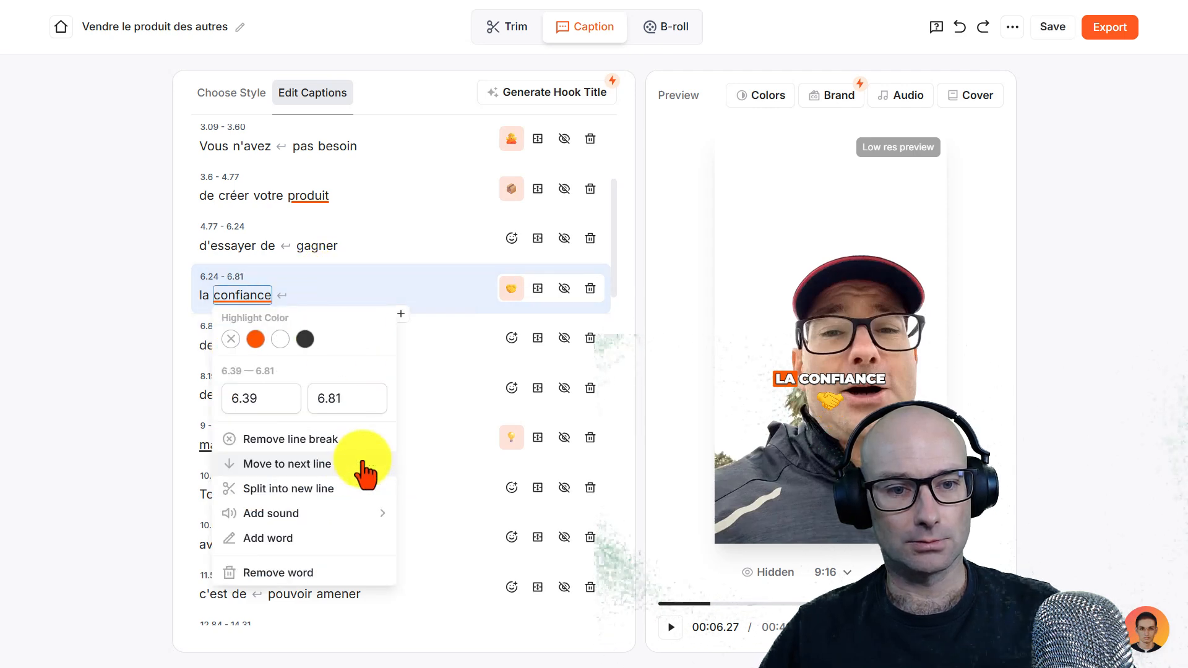
- Play the preview from the "d'essayer de gagner" caption to check the regrouped lines and look through the captions
left_click(377, 247)
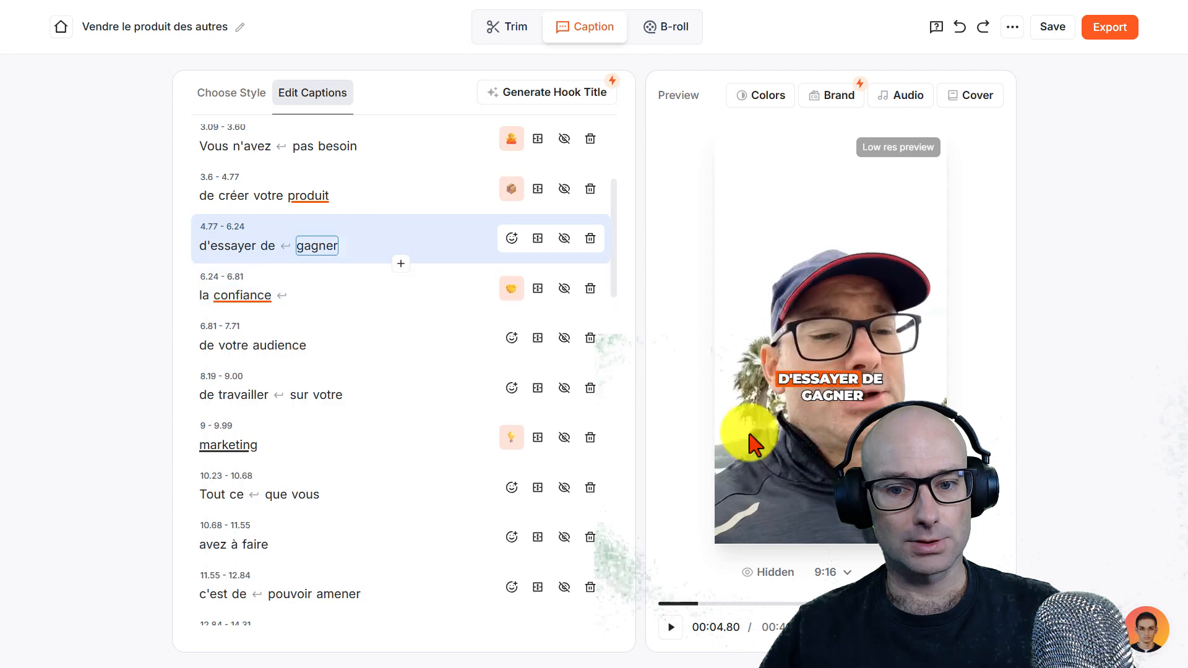
left_click(670, 628)
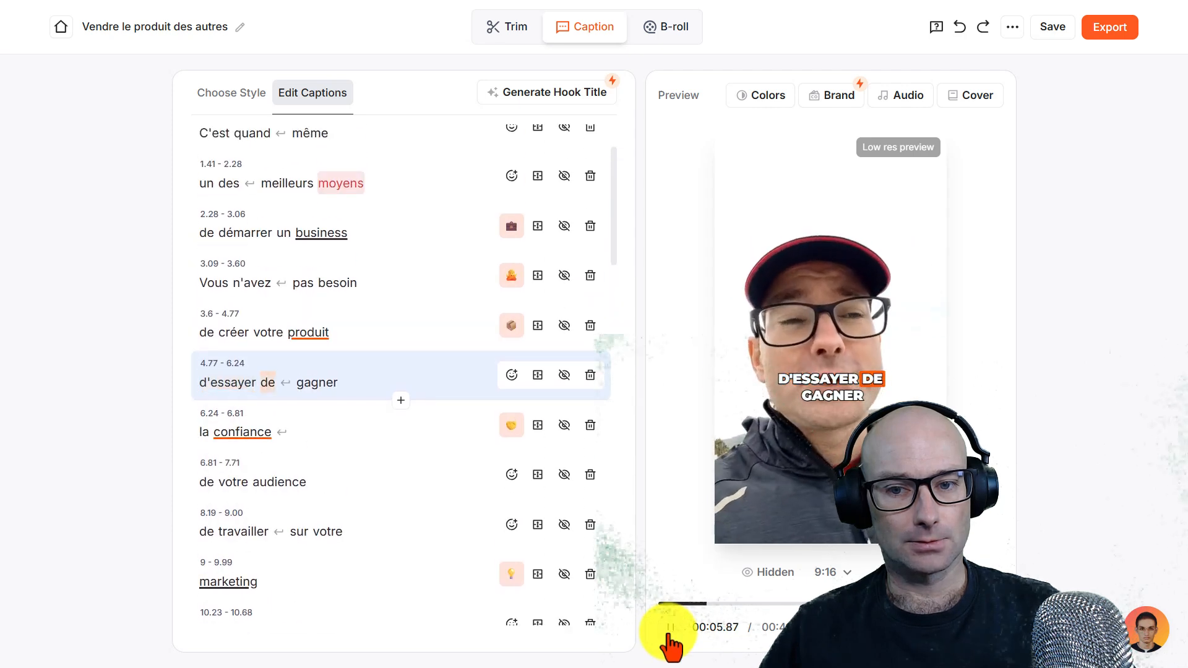
left_click(668, 631)
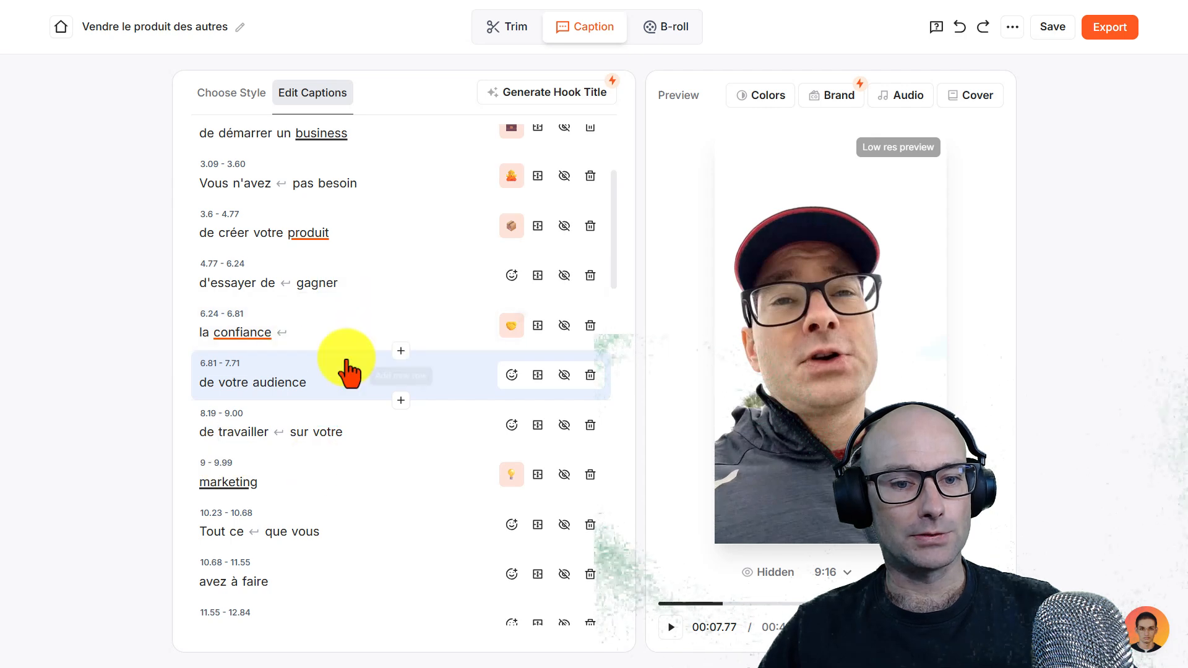
scroll(352, 424, "down", 15)
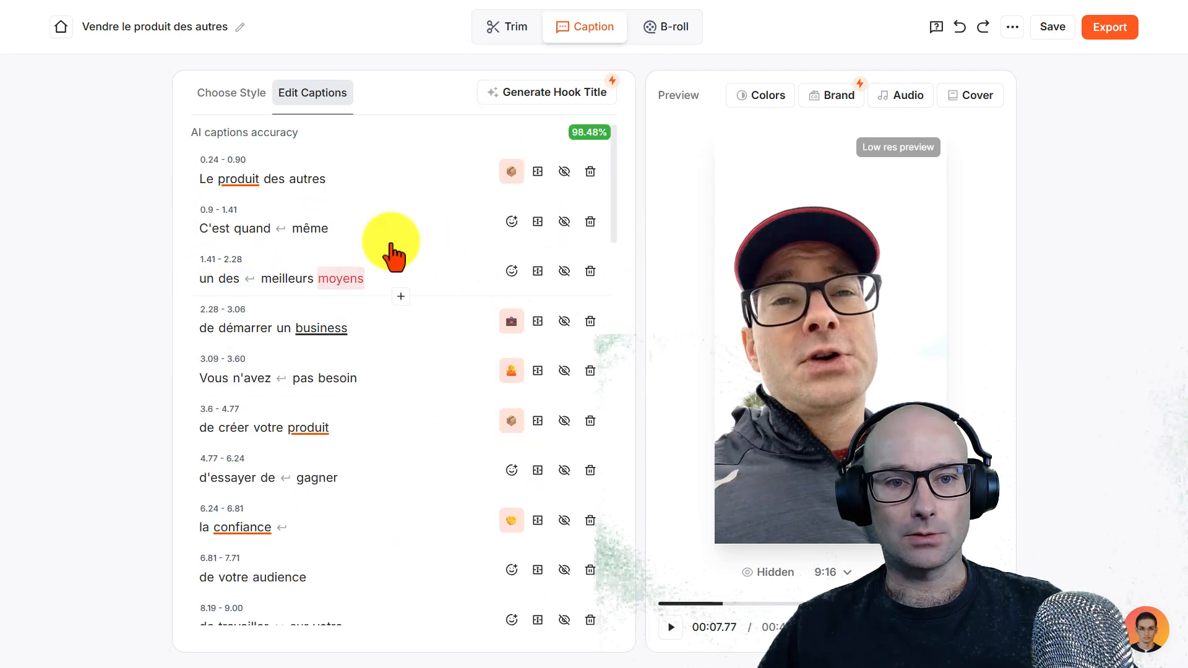
- Enable Clean Audio for the video and play the preview to listen to the sound
left_click(915, 106)
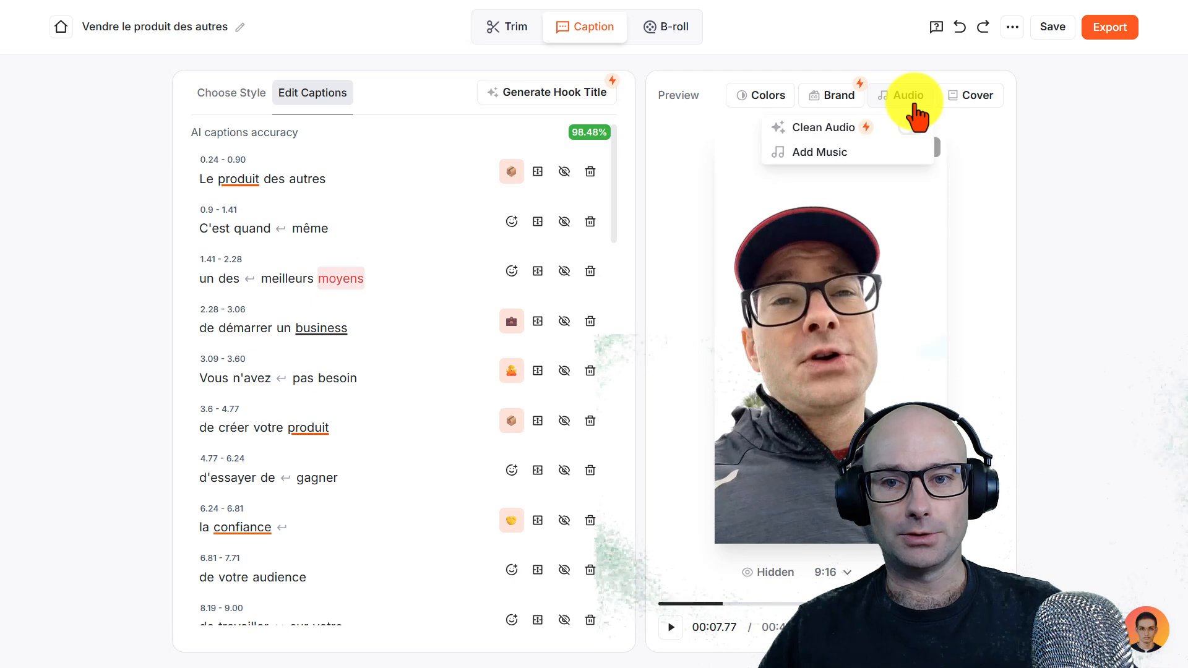
left_click(910, 127)
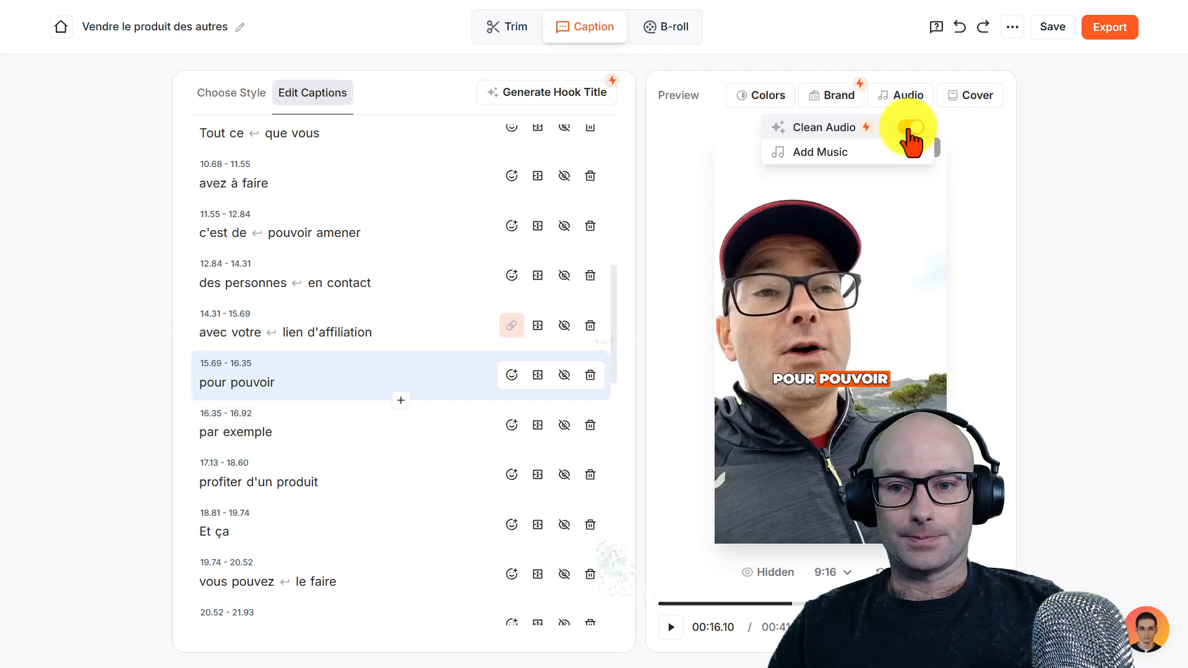
left_click(671, 626)
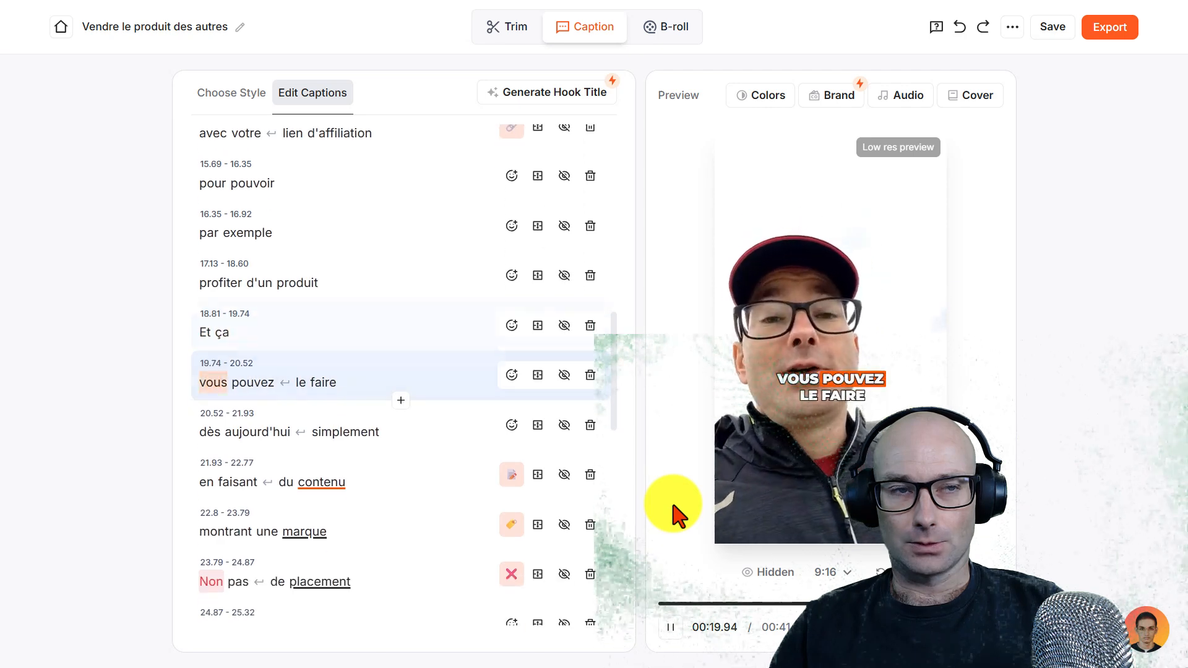
left_click(671, 626)
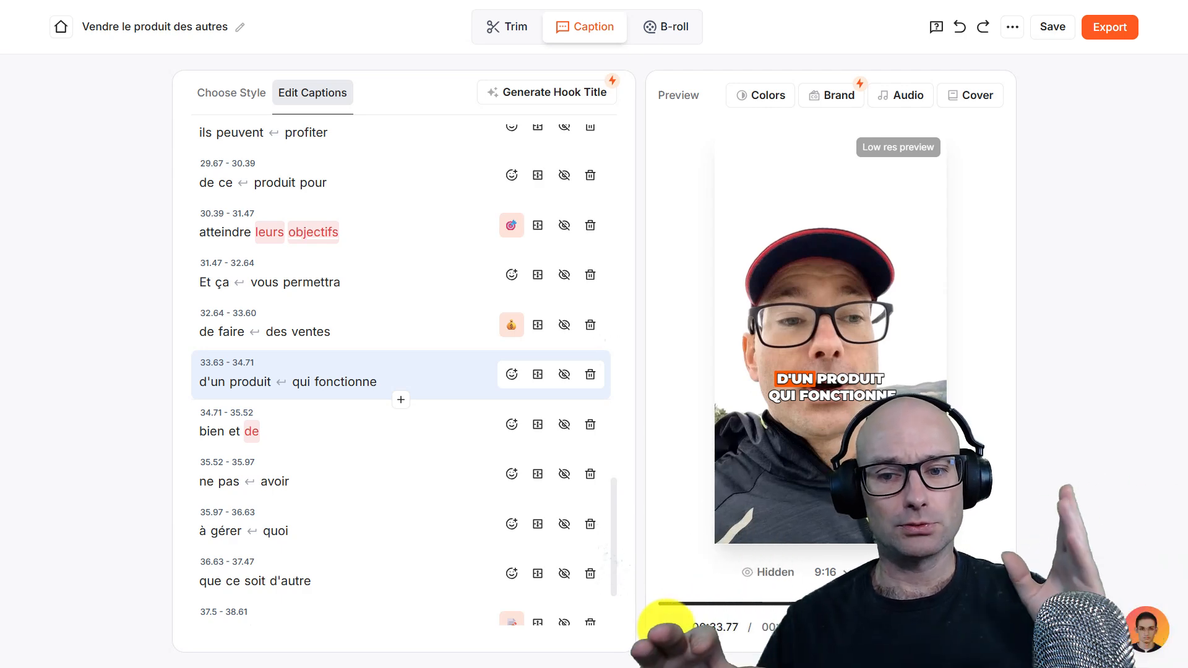
- Add a background music track from the Motivational category to the video and play the preview to hear it
left_click(901, 96)
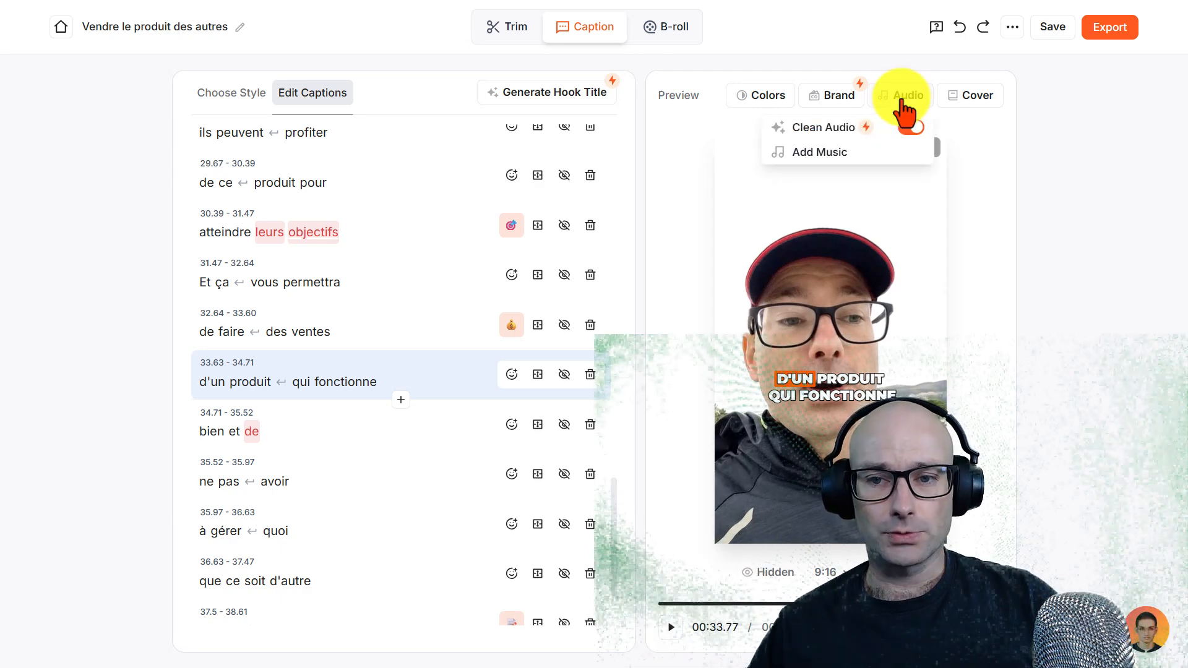
left_click(833, 159)
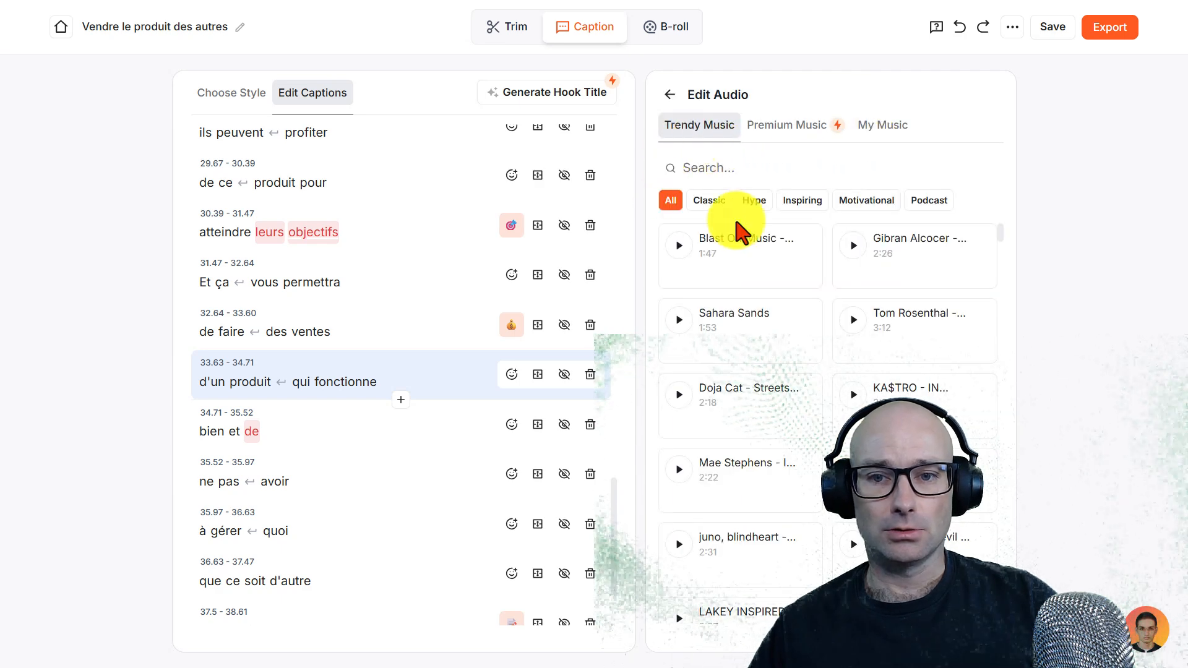
left_click(858, 201)
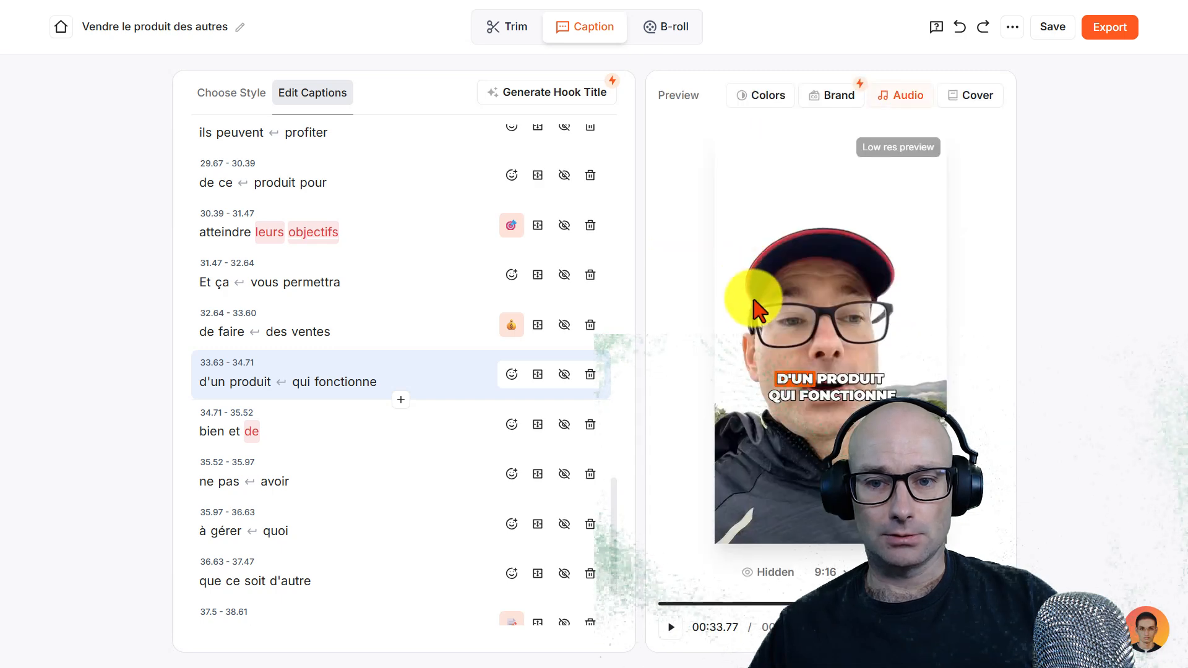
left_click(673, 630)
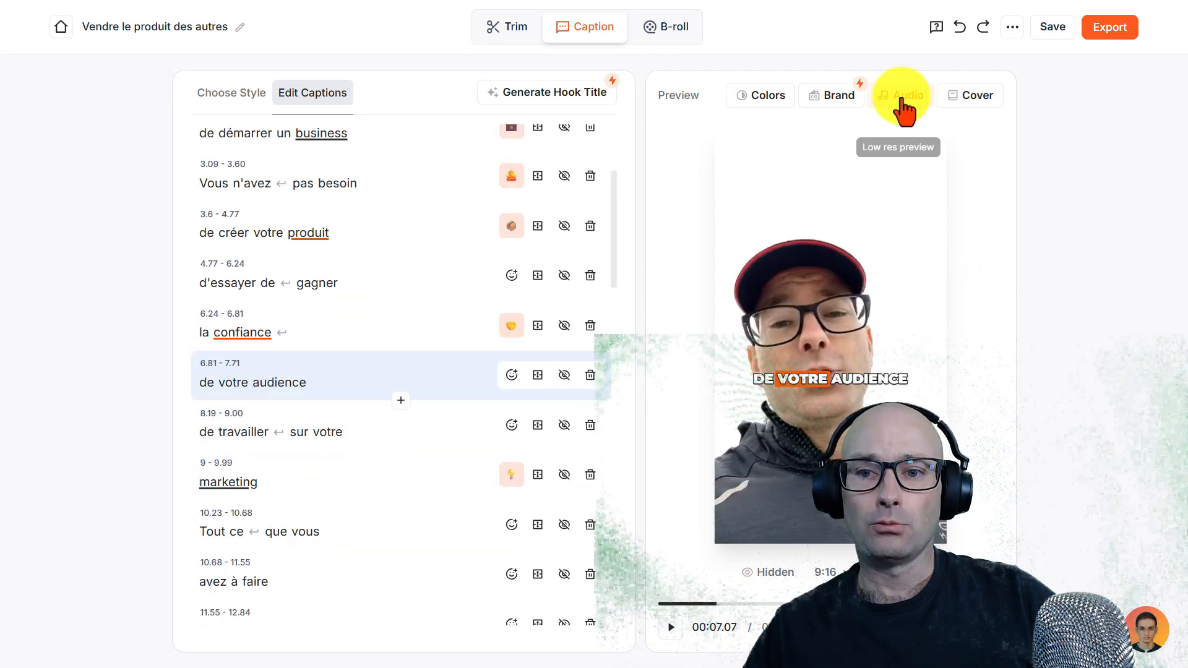
- Check the background music's volume setting and play the preview to listen to how the music mixes with the voice
left_click(900, 101)
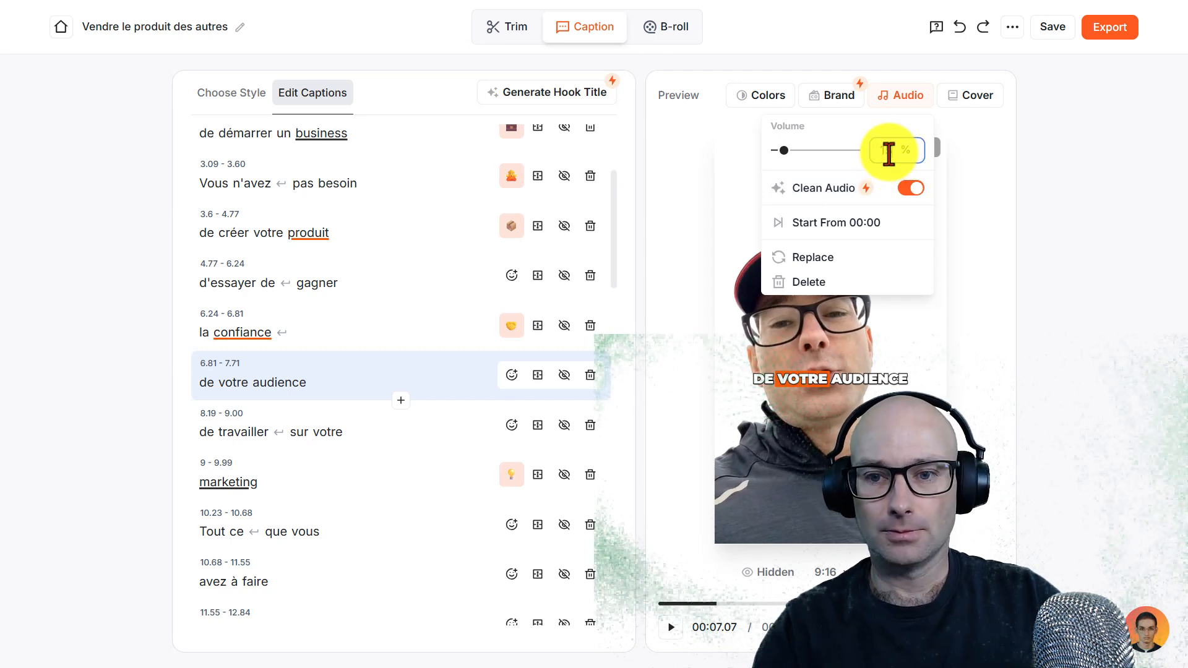
left_click(1042, 209)
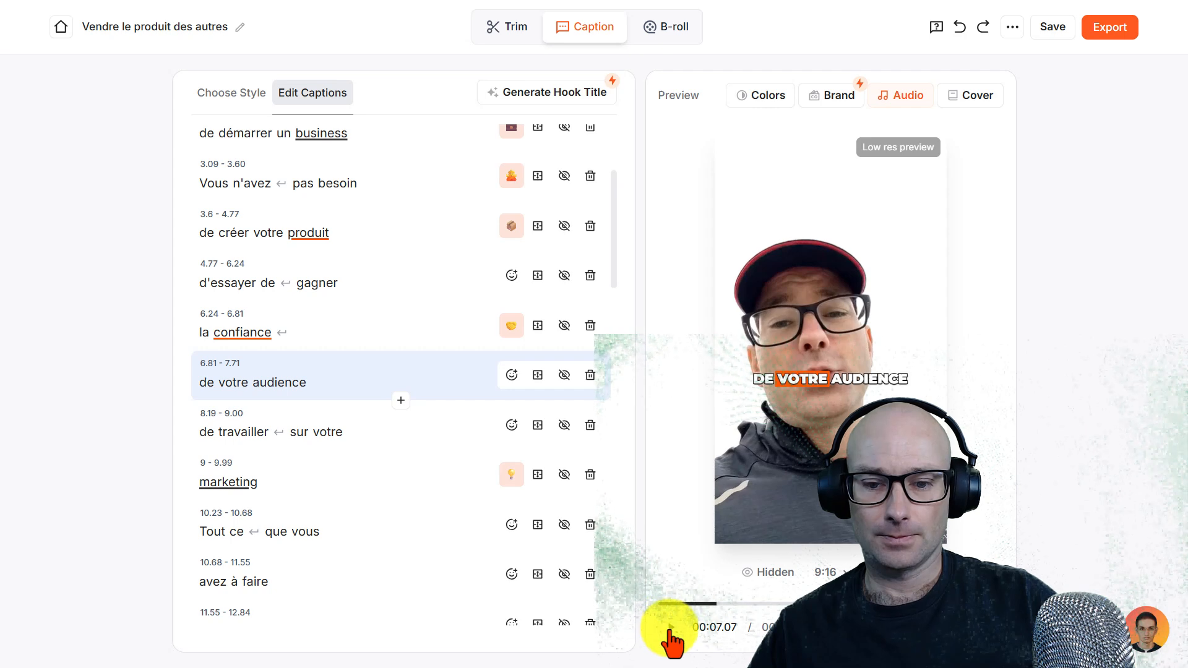
left_click(671, 628)
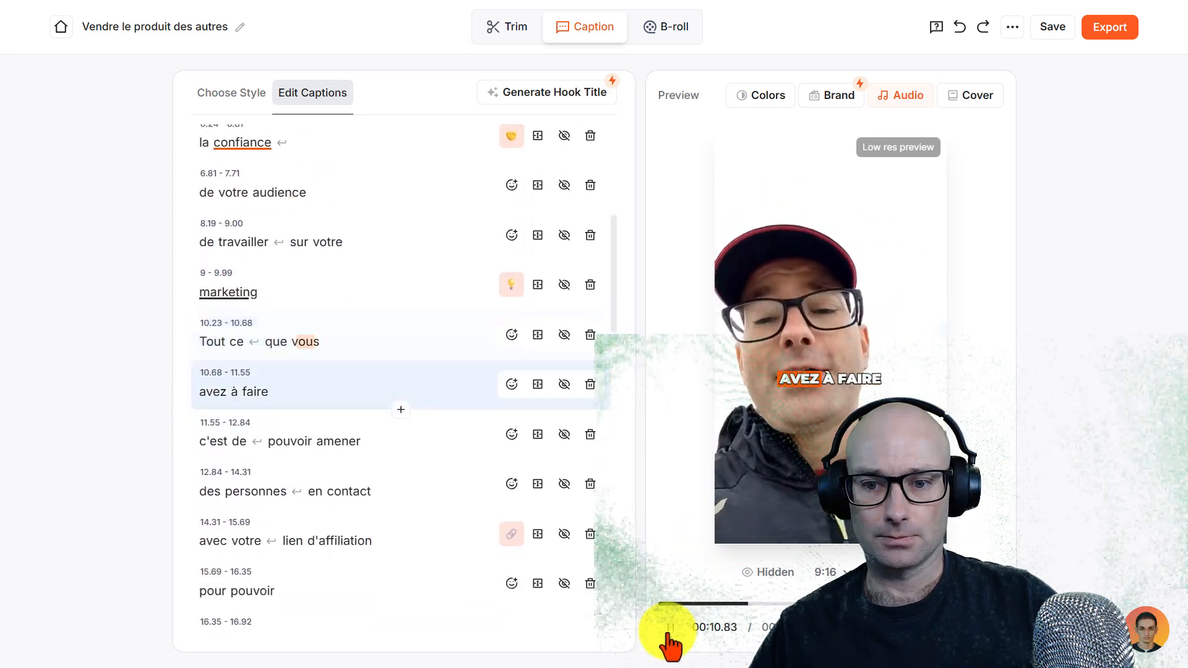
left_click(668, 632)
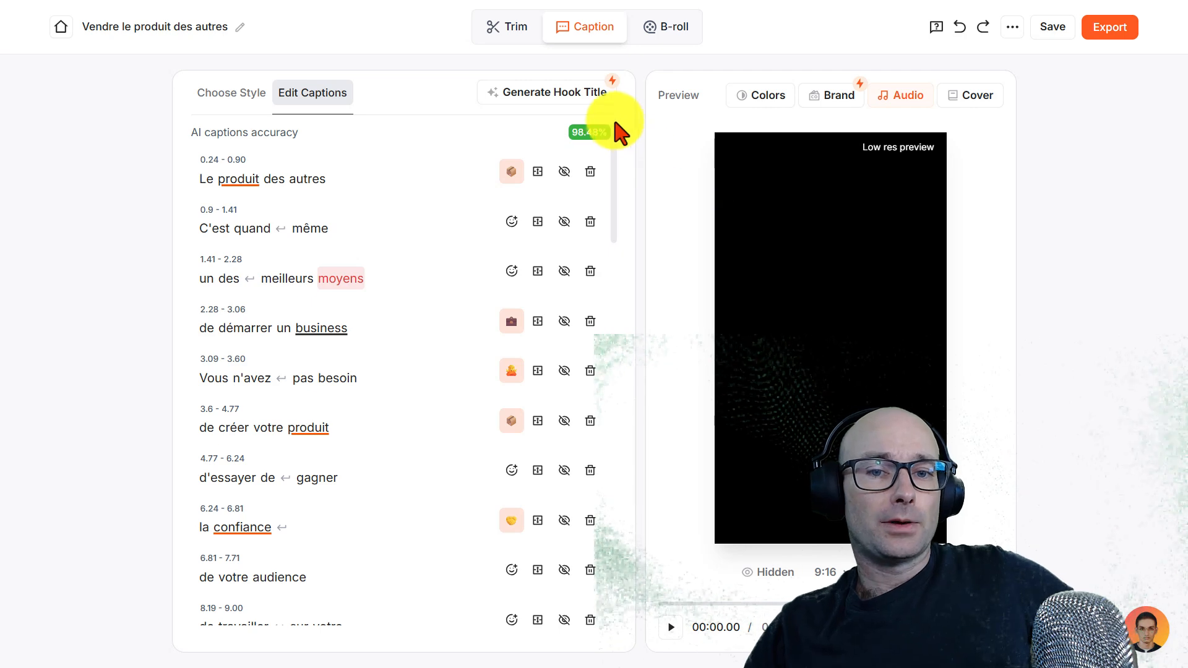
- Try an AI-generated hook title, regenerate its wording once and delete it from the captions
left_click(562, 110)
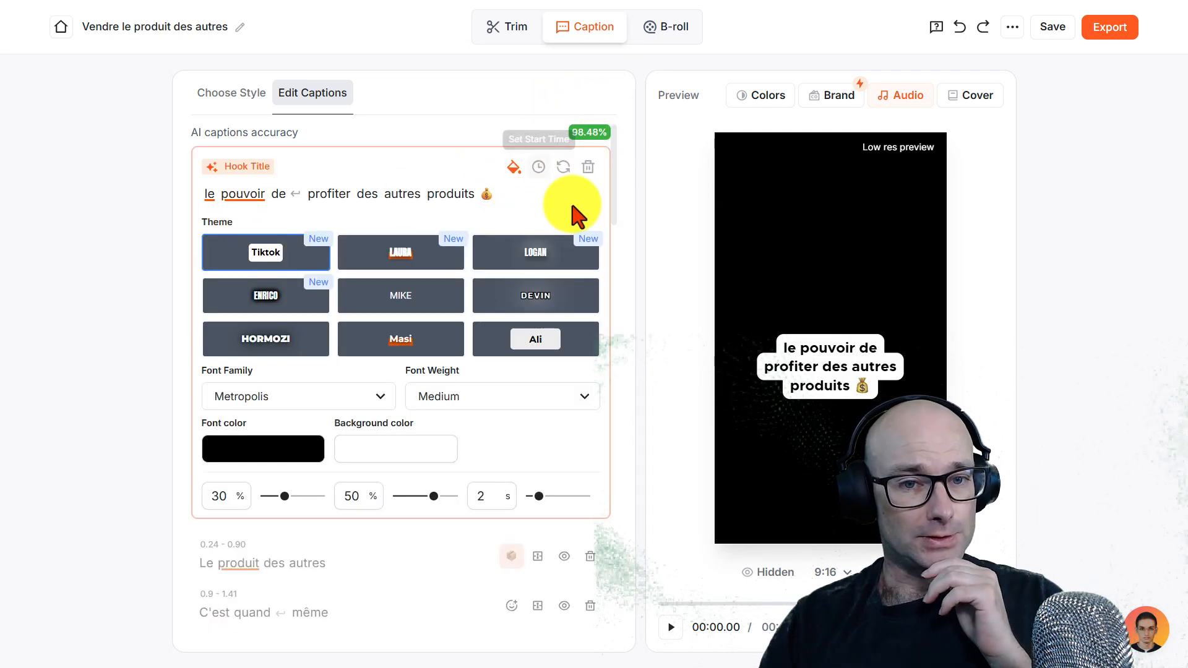
scroll(476, 250, "down", 1)
scroll(475, 269, "up", 1)
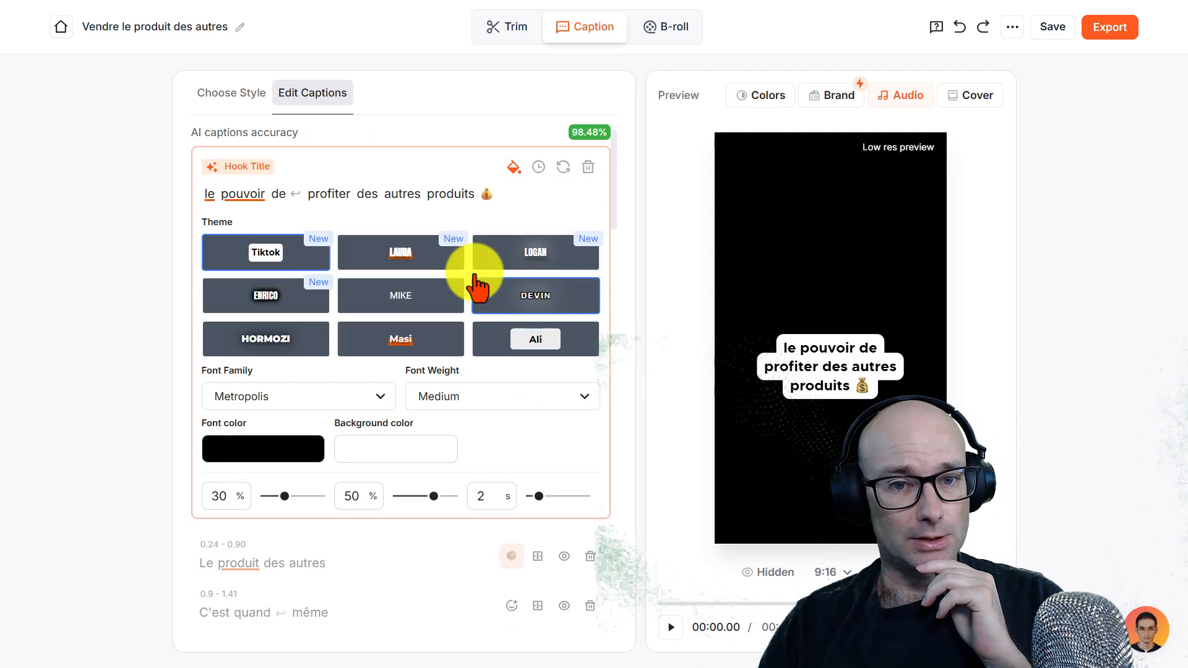
left_click(562, 168)
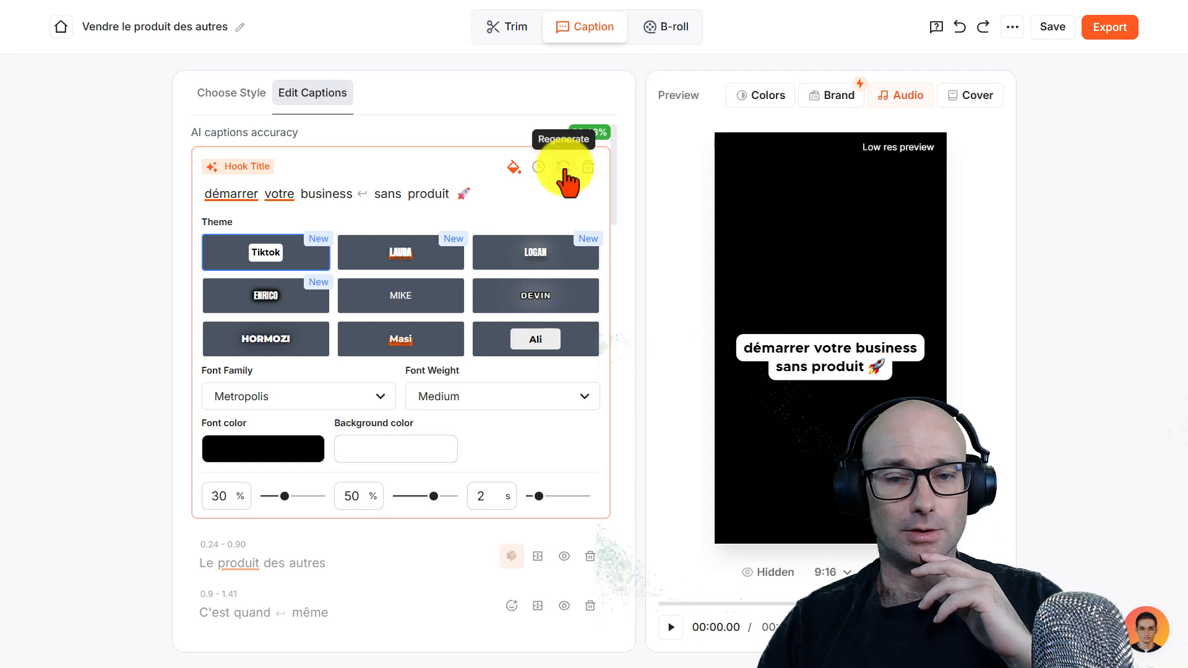
left_click(588, 167)
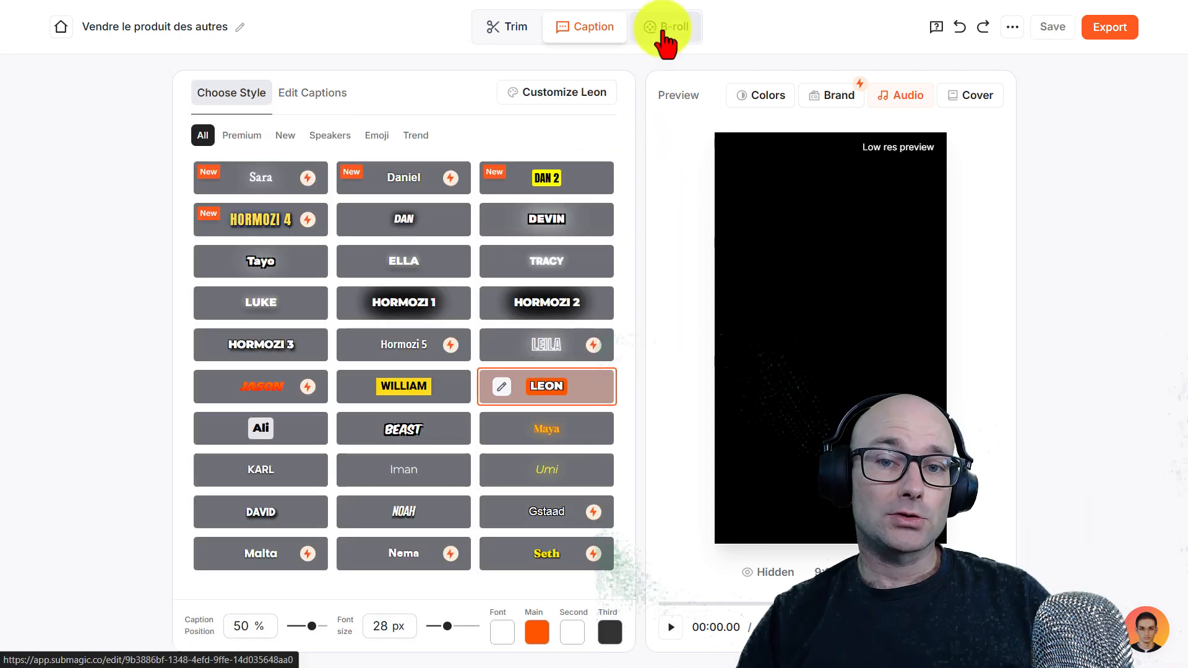
- Generate Magic B-rolls at 50% for the scenes and look over the clips and sound effects added to each scene
left_click(664, 36)
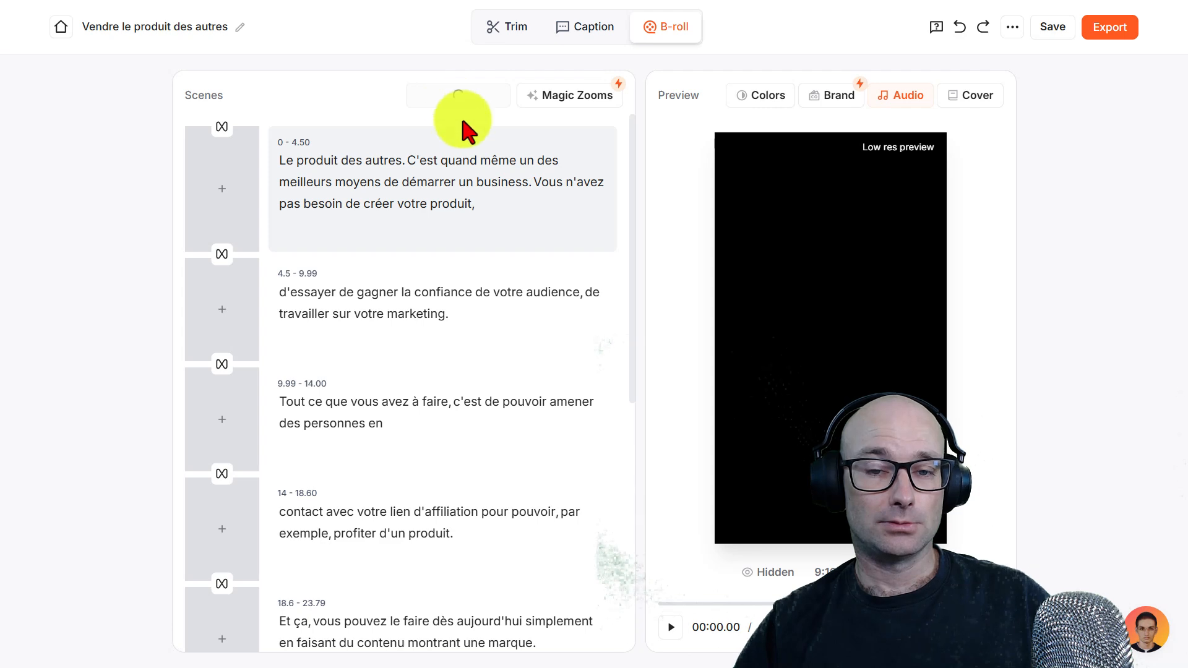
scroll(350, 247, "down", 3)
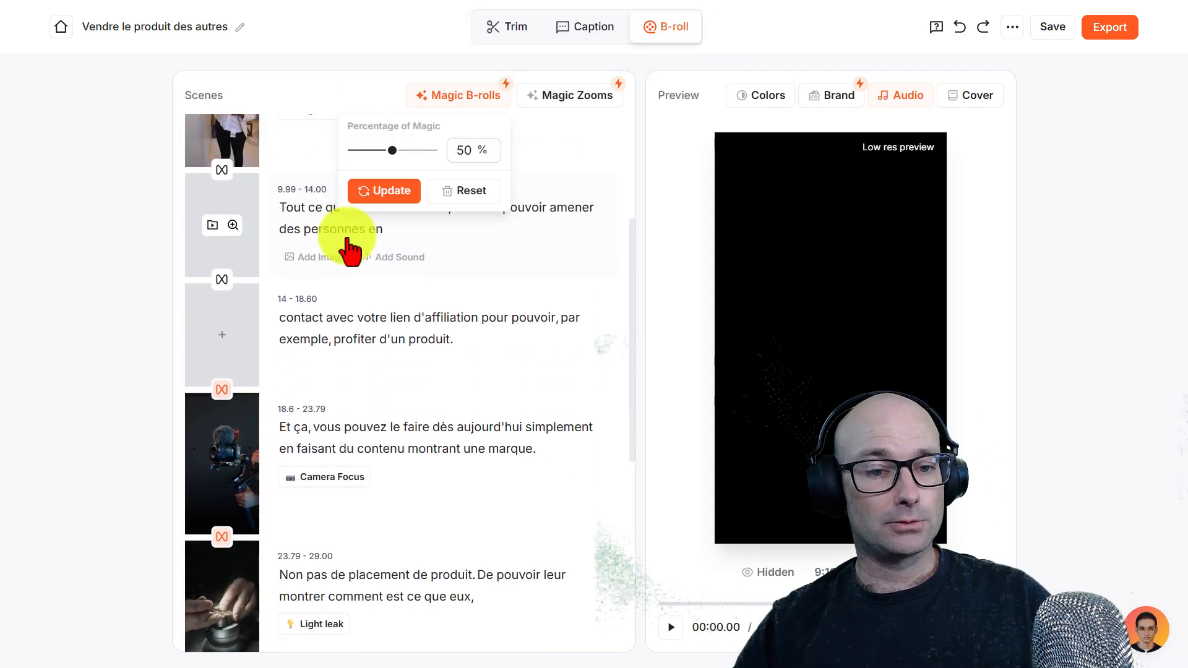
scroll(351, 247, "down", 6)
scroll(307, 266, "up", 9)
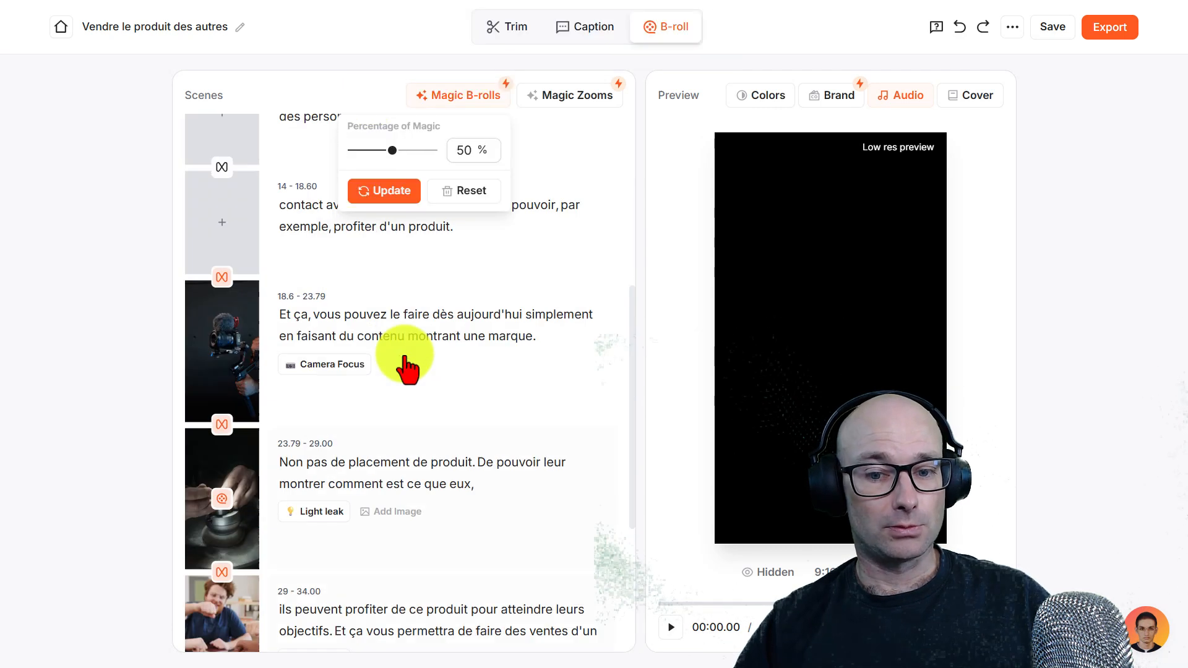
- Play the preview to check how the B-roll clips fit the captions and speech
left_click(671, 626)
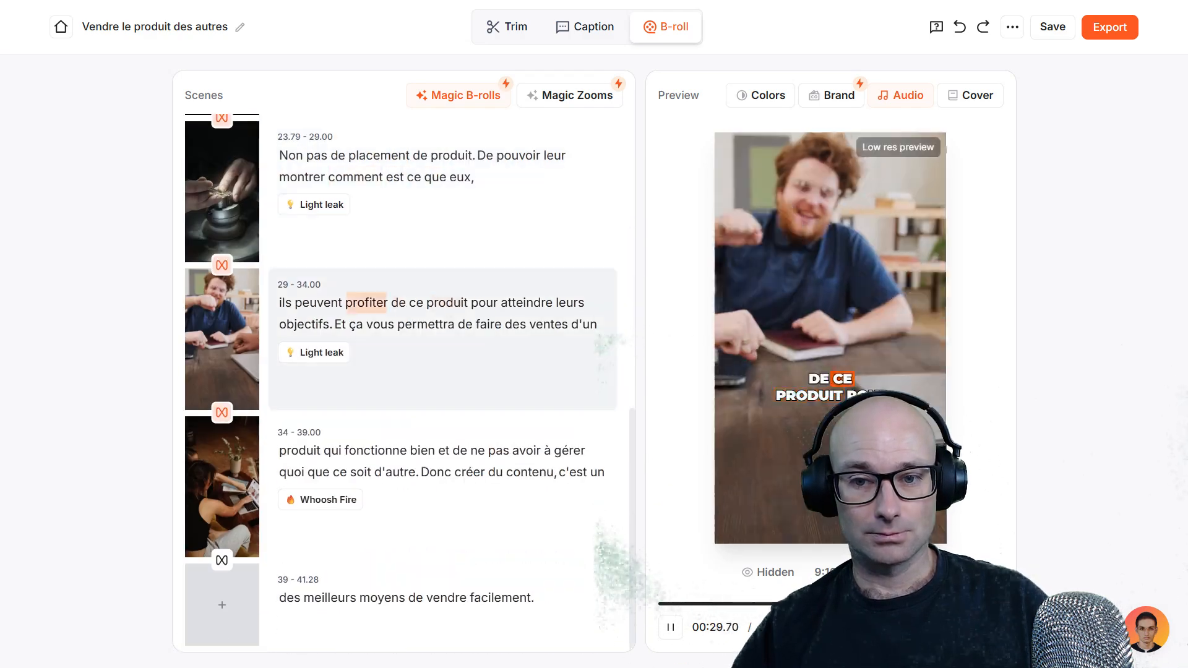
left_click(670, 628)
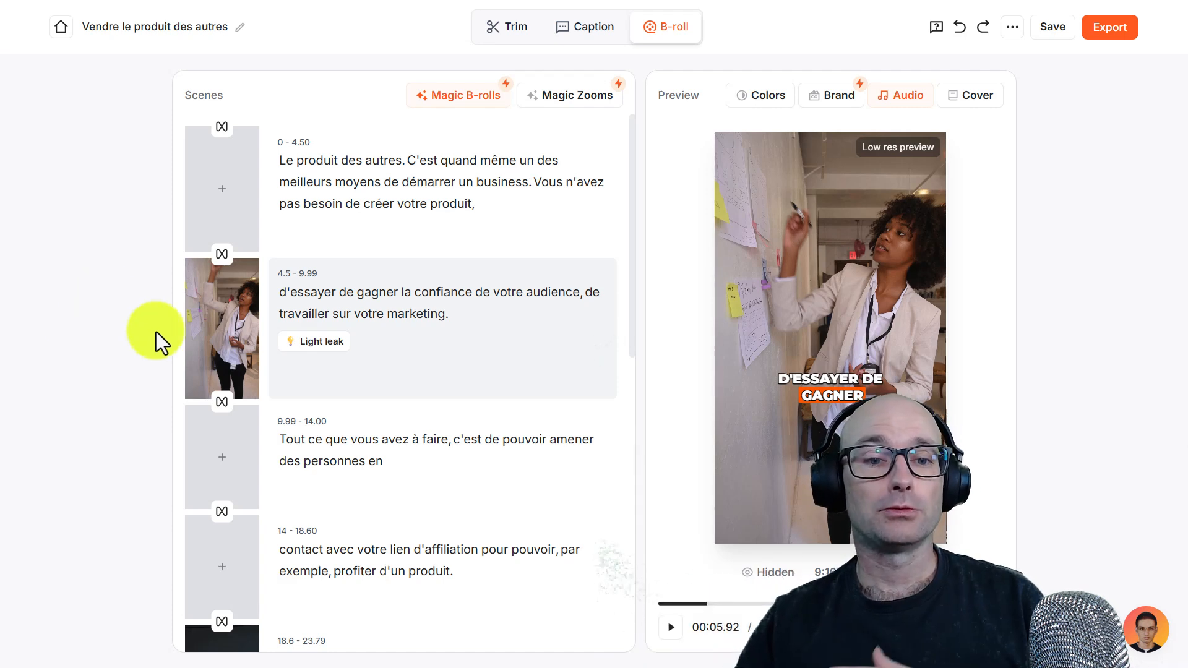
mouse_move(207, 295)
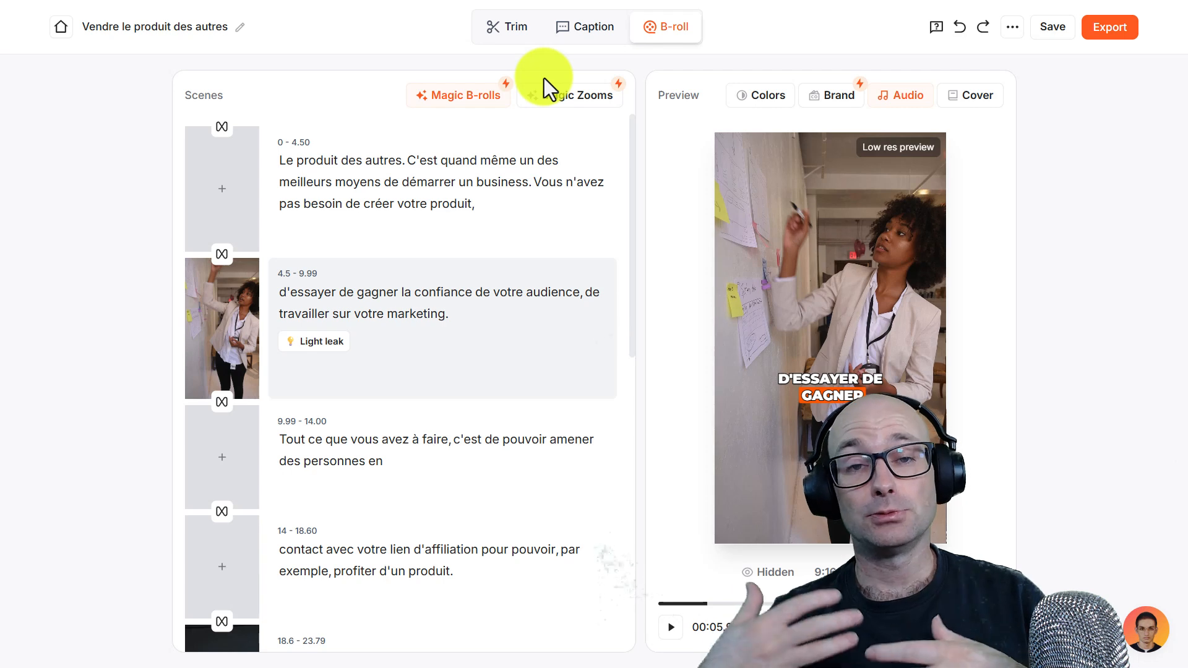
- Open the trim view with the transcript and look at the options for removing silences and bad takes
left_click(512, 40)
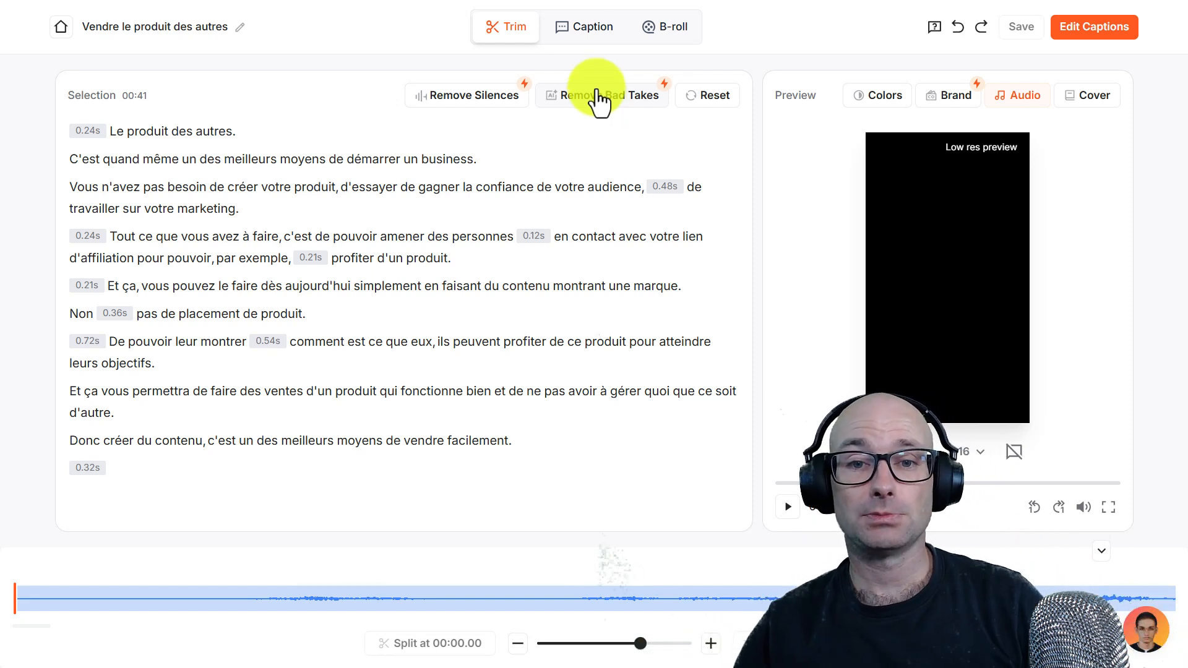
mouse_move(665, 85)
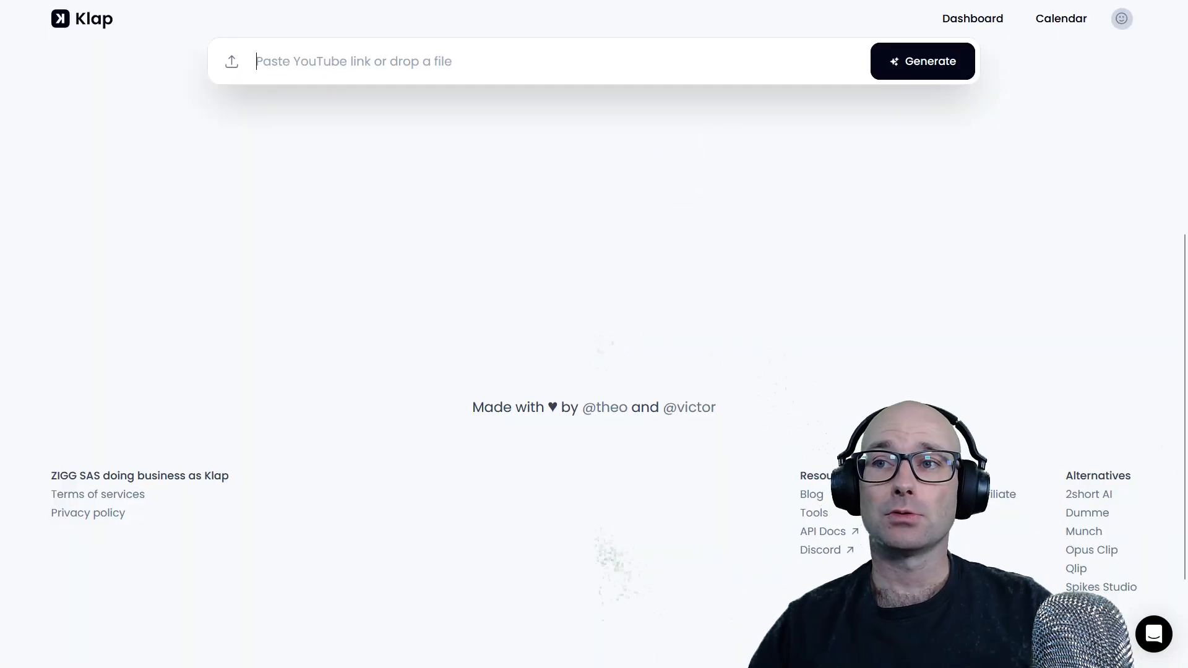
- Switch to Klap, load the video "Vendre le produit des autres.mp4" and set the new project type to Captions
left_click_drag(885, 374, 287, 74)
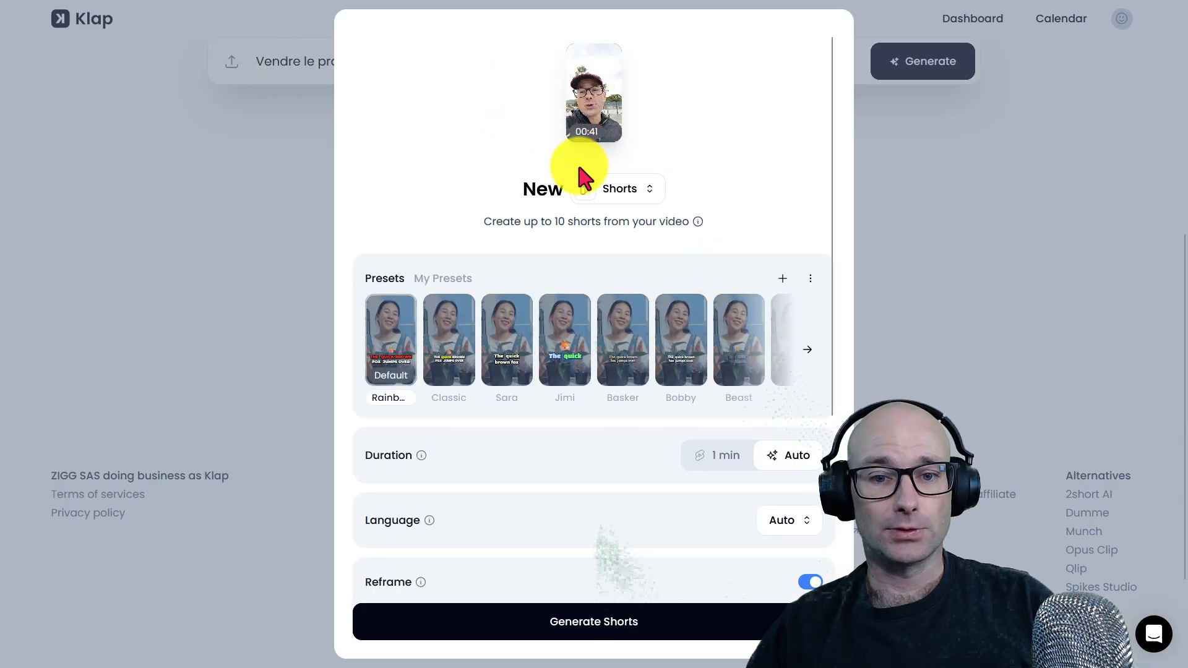
left_click(615, 190)
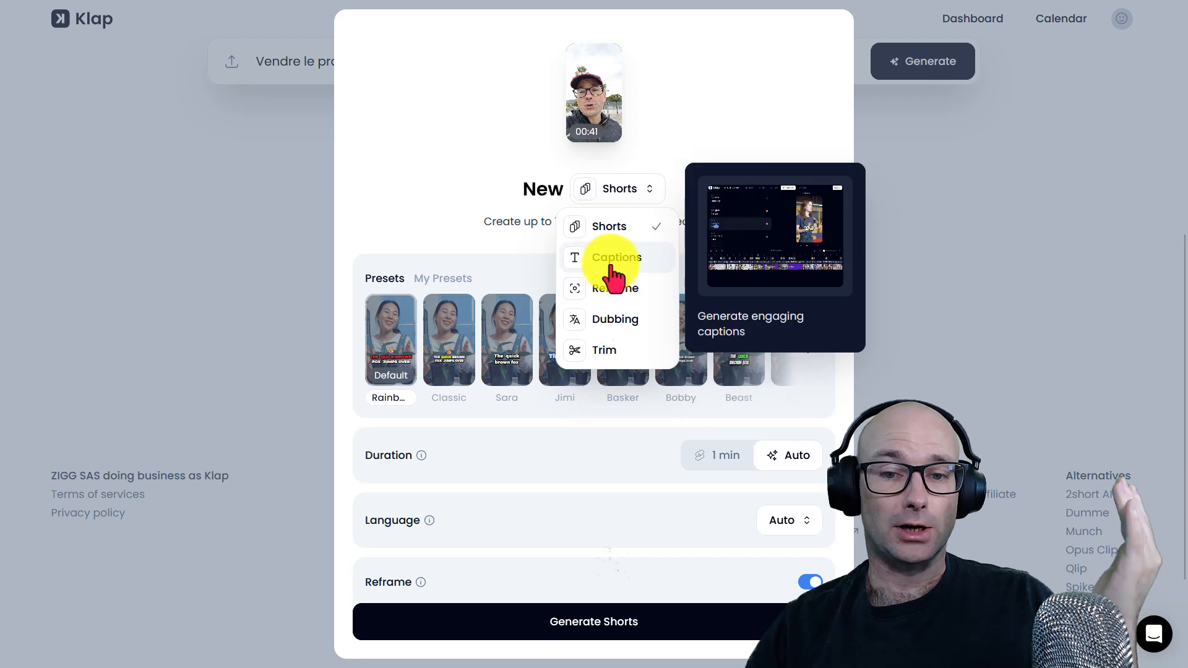
left_click(612, 272)
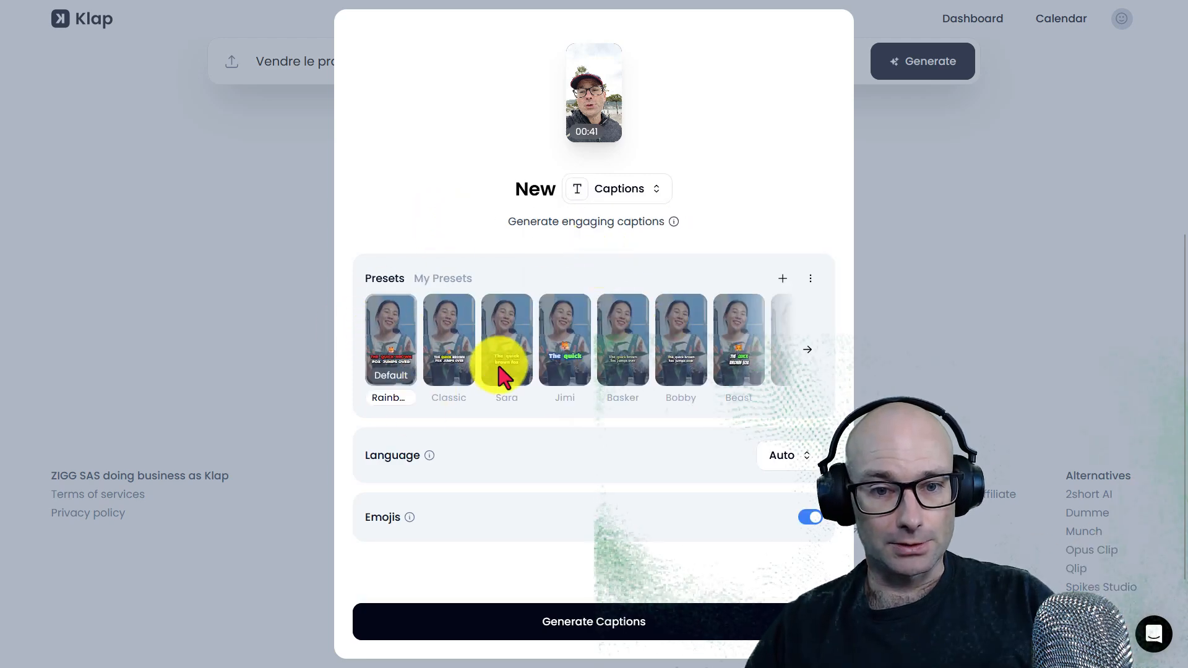
- Choose the Classic caption preset, set the language to French and generate the captions
left_click(453, 352)
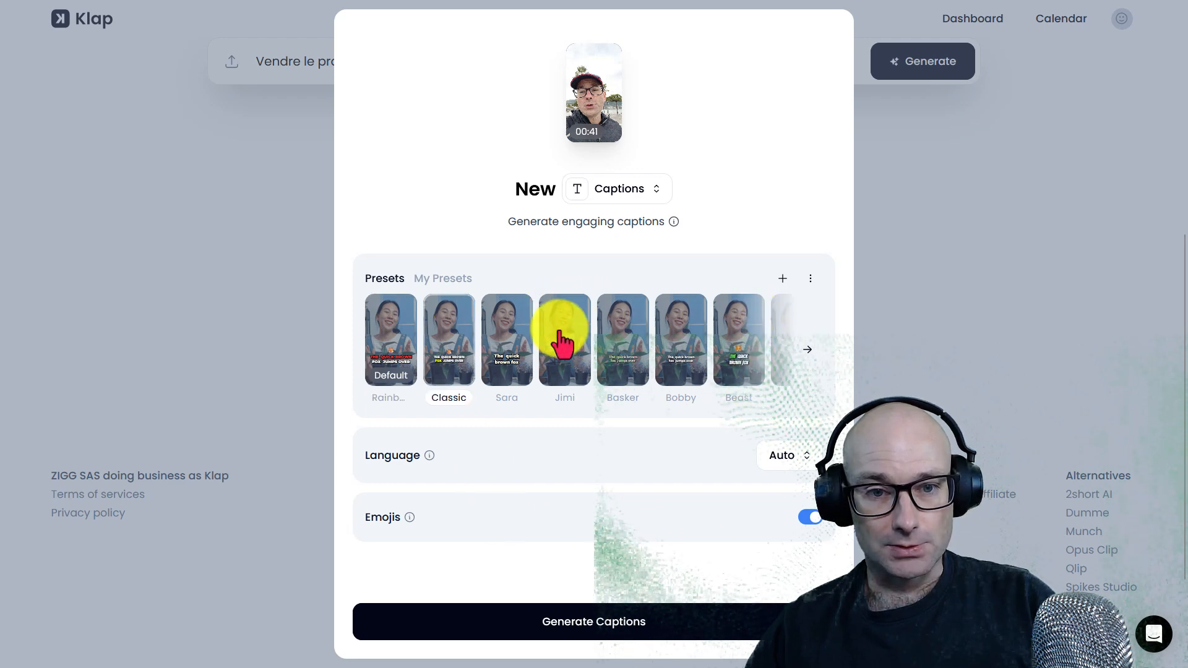
left_click(787, 458)
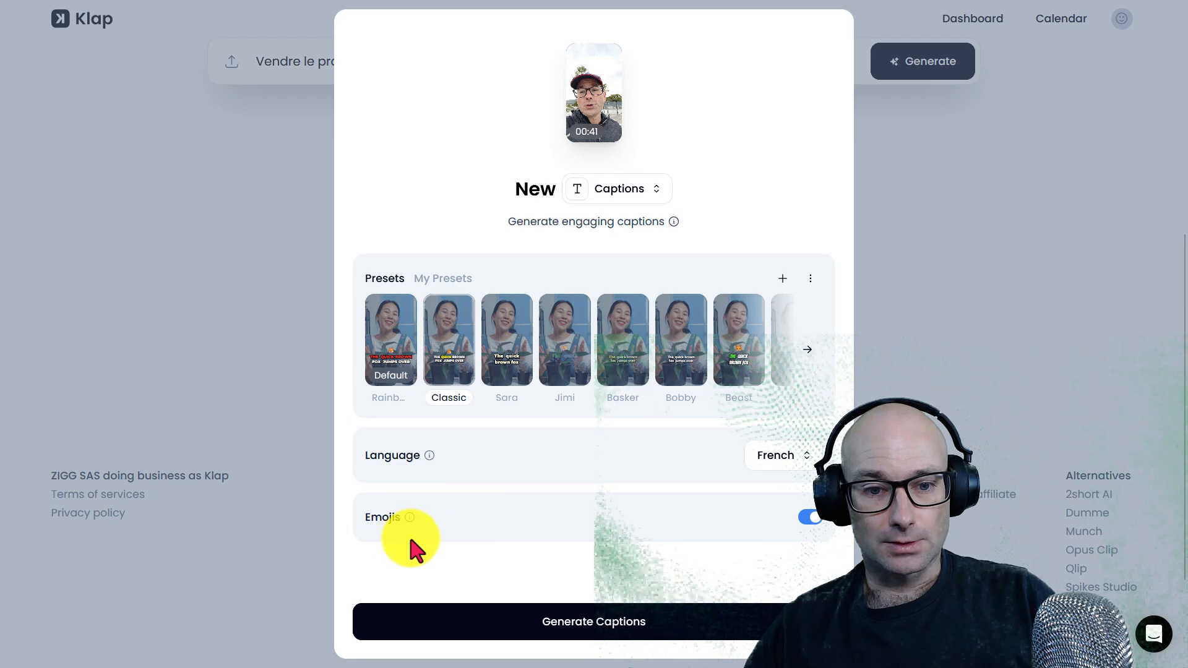
left_click(592, 629)
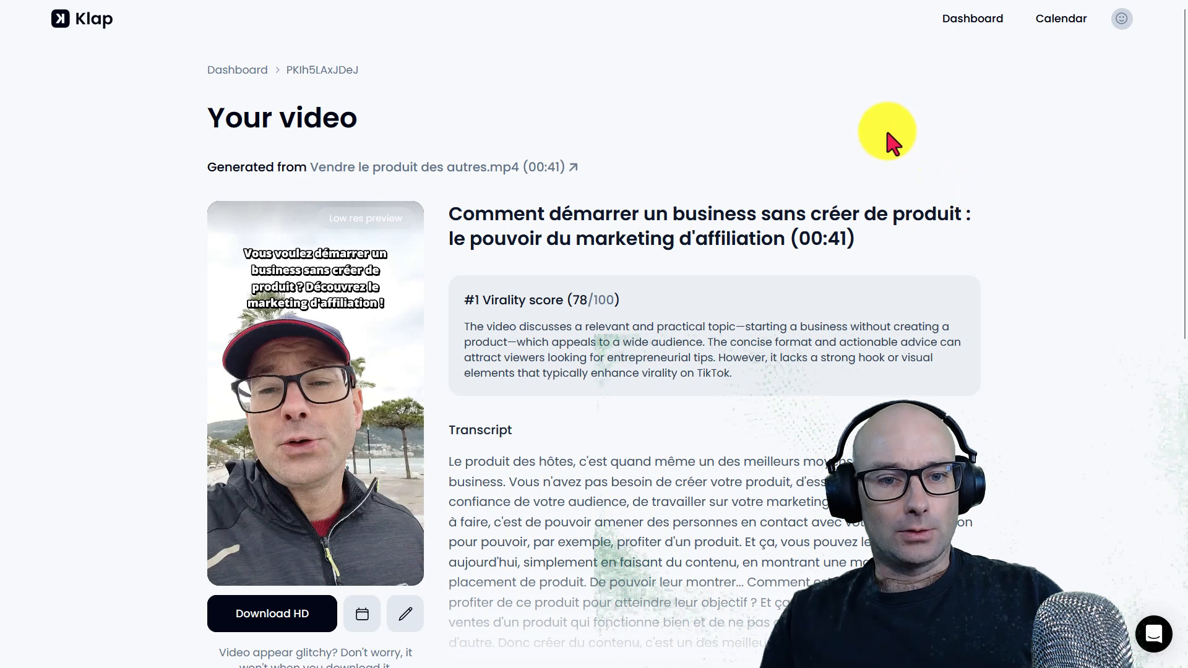
- Review the generated video page with its virality score and transcript, and sample the captioned preview at several points
scroll(570, 421, "down", 1)
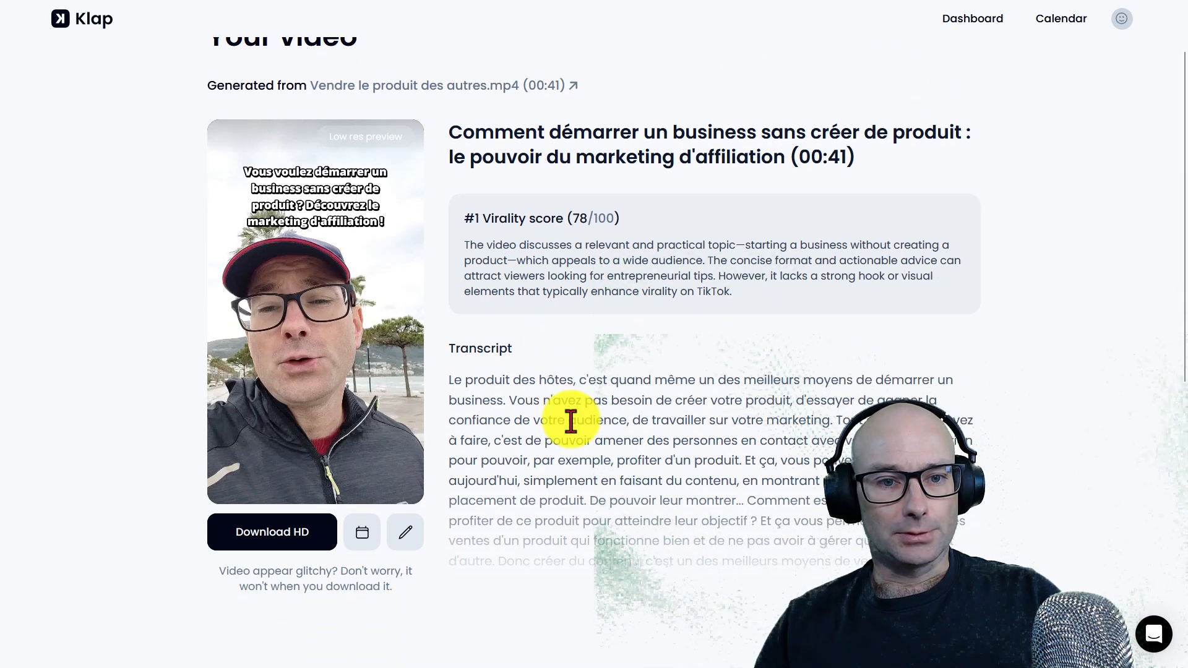
mouse_move(226, 470)
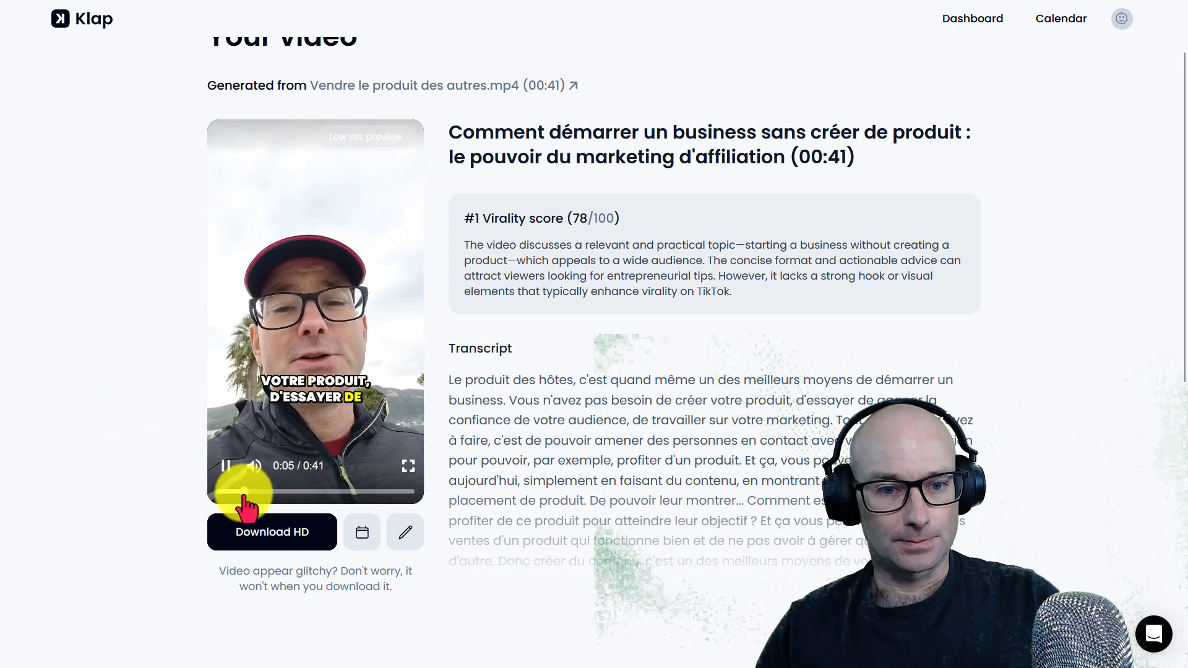
left_click(302, 491)
left_click(364, 492)
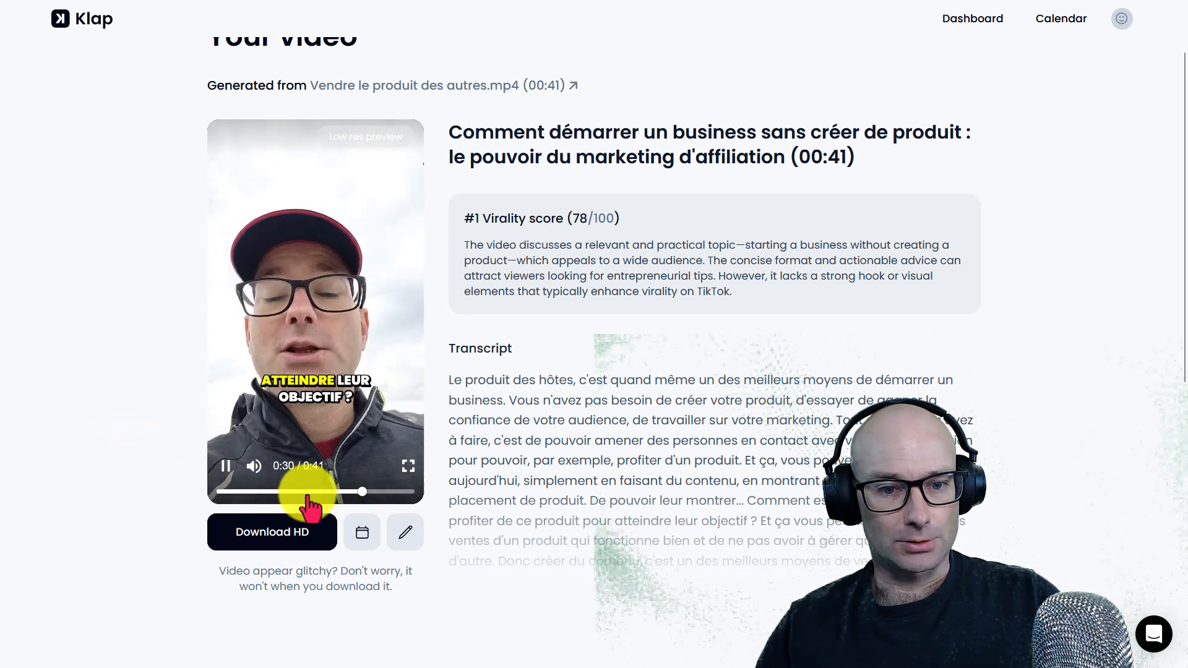
left_click(224, 493)
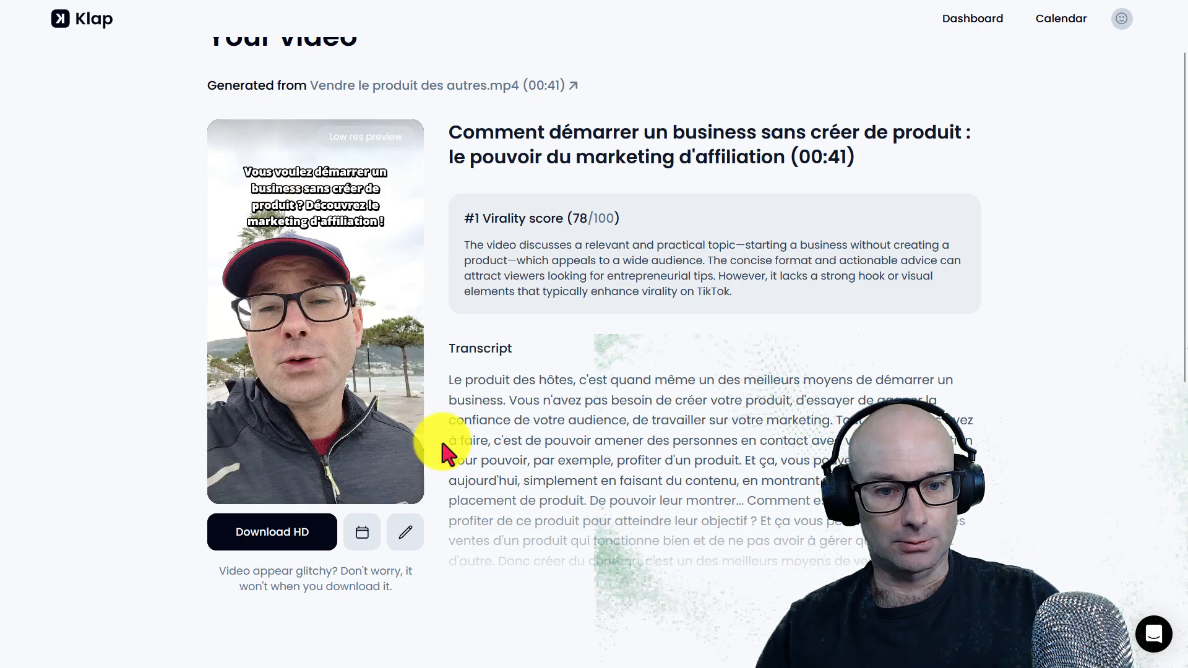
scroll(615, 392, "down", 6)
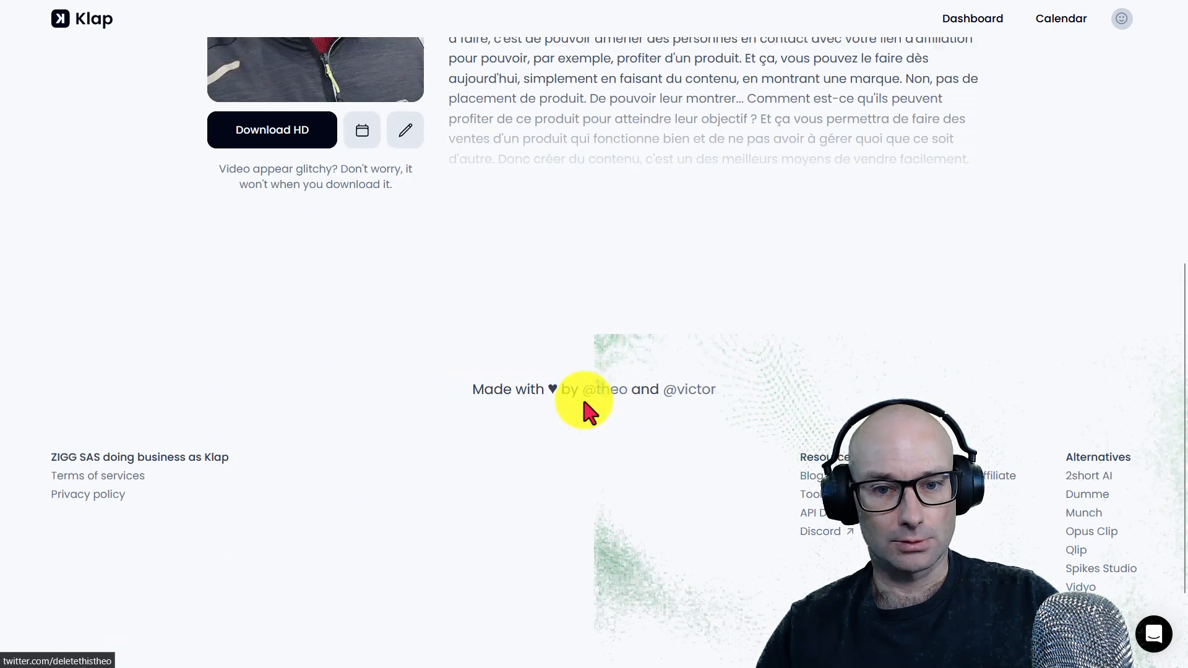
scroll(588, 411, "up", 6)
- Open the generated video in the editor and play its preview
left_click(404, 536)
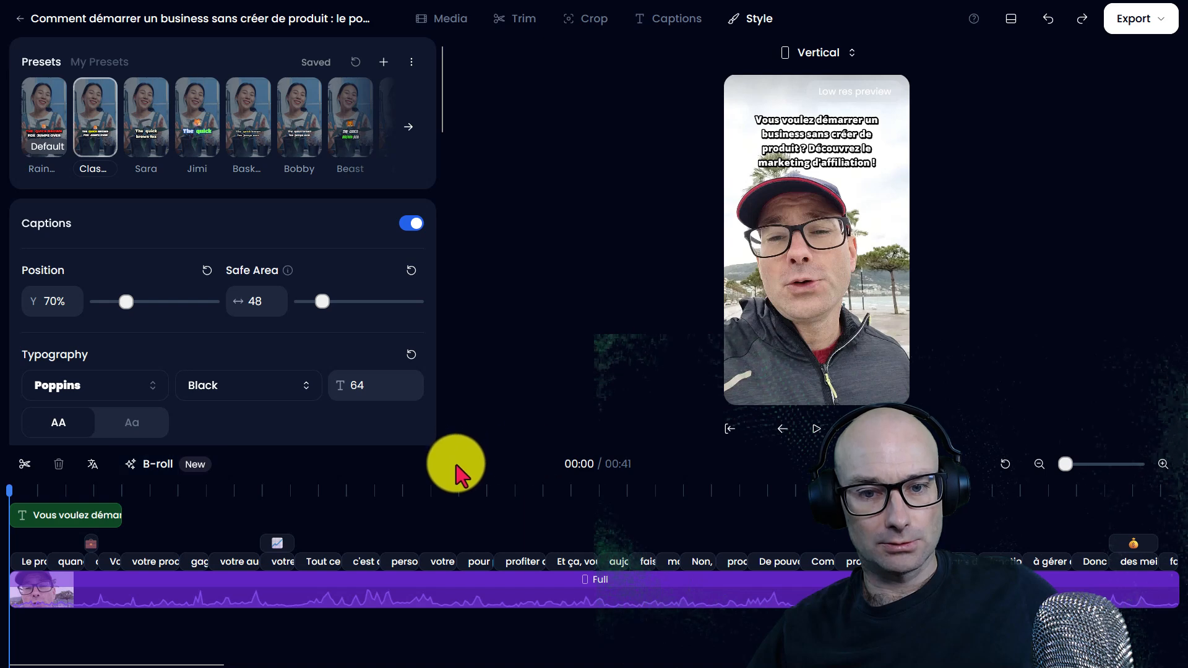
left_click(814, 434)
- Try the Jimi caption preset, return to the Classic preset and replay the preview, moving the playhead back to the start
left_click(204, 139)
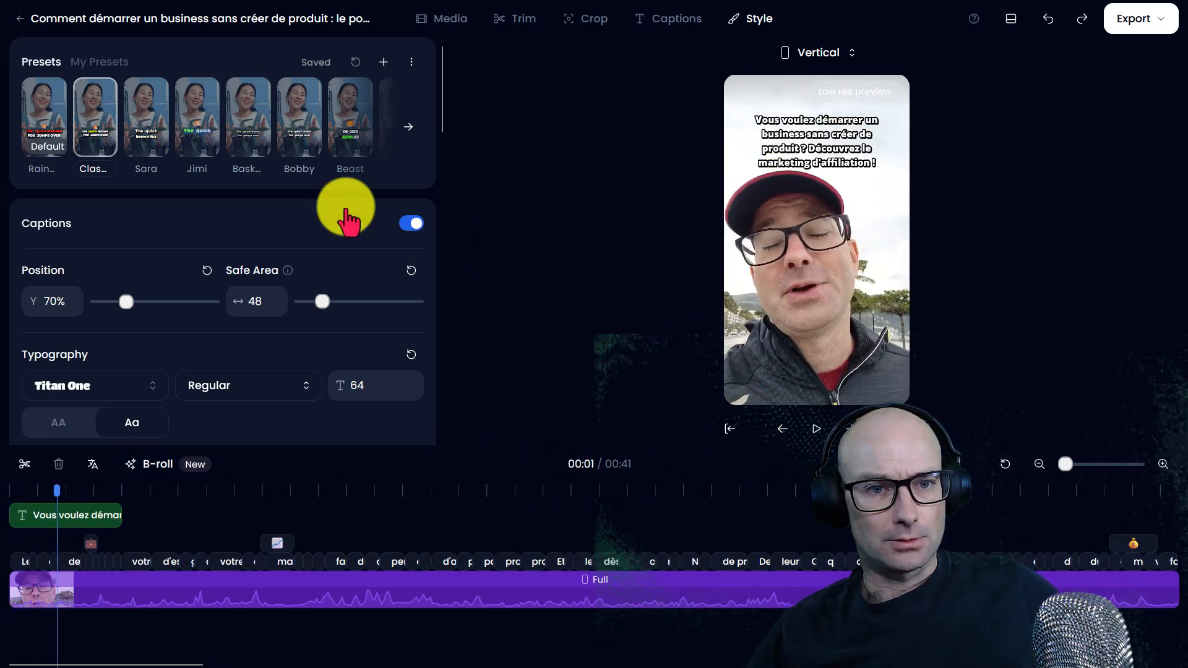
left_click(815, 431)
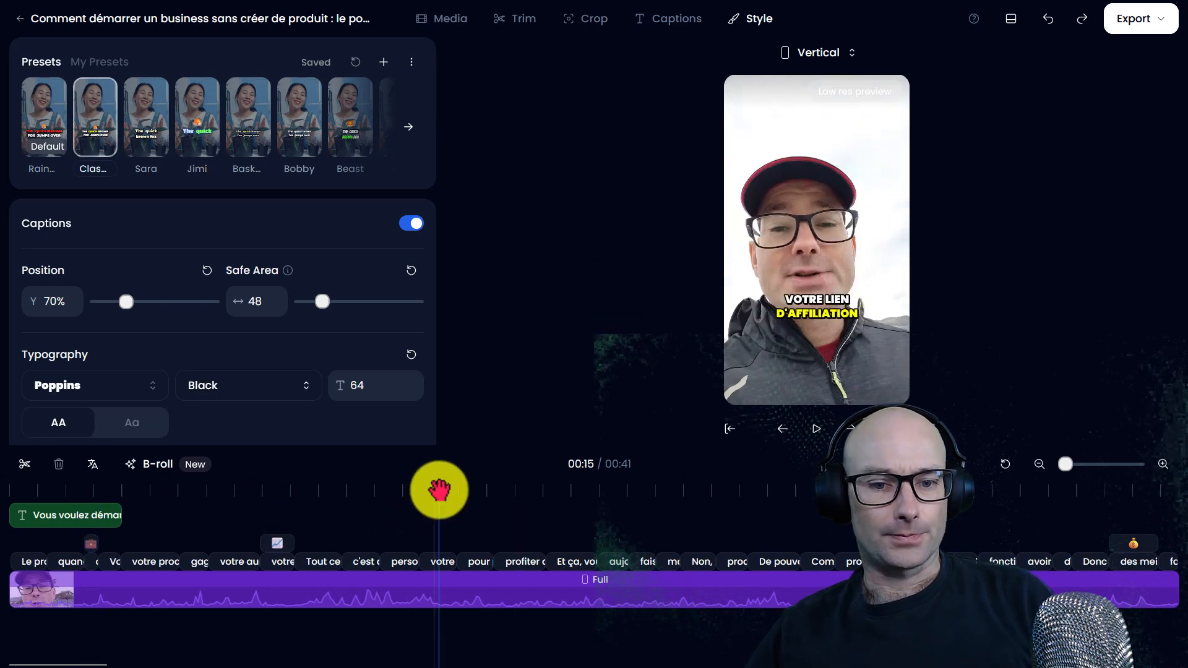
left_click_drag(439, 490, 10, 512)
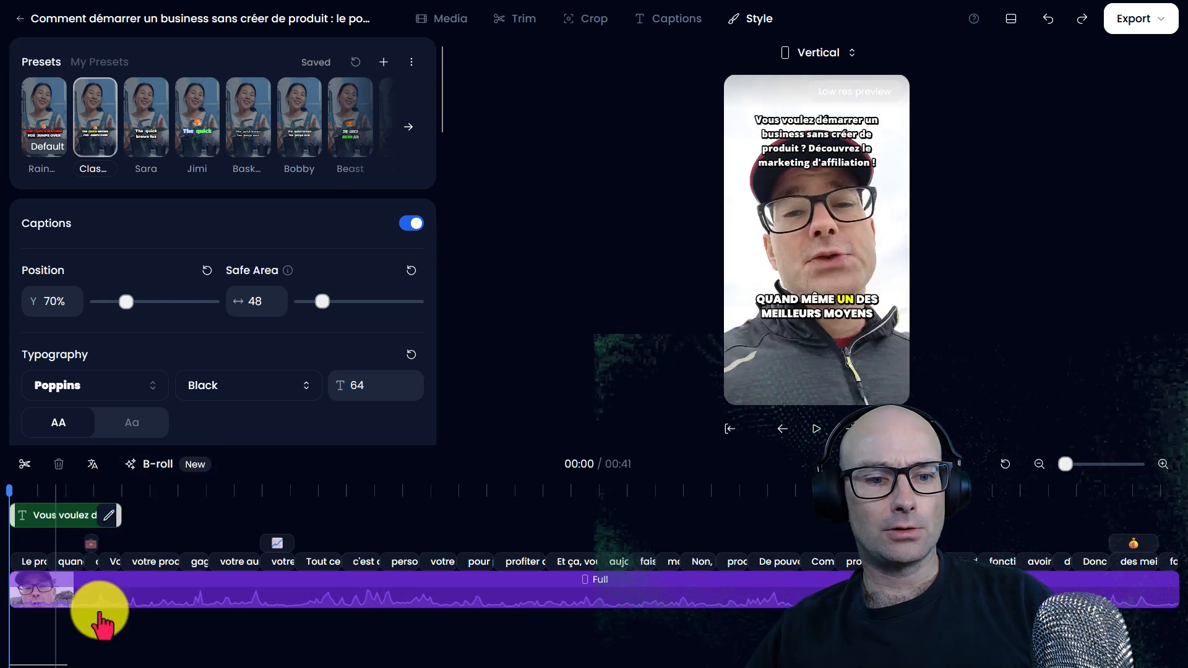
- Delete the hook title text from the start of the timeline and recheck the opening seconds of the video
left_click(59, 562)
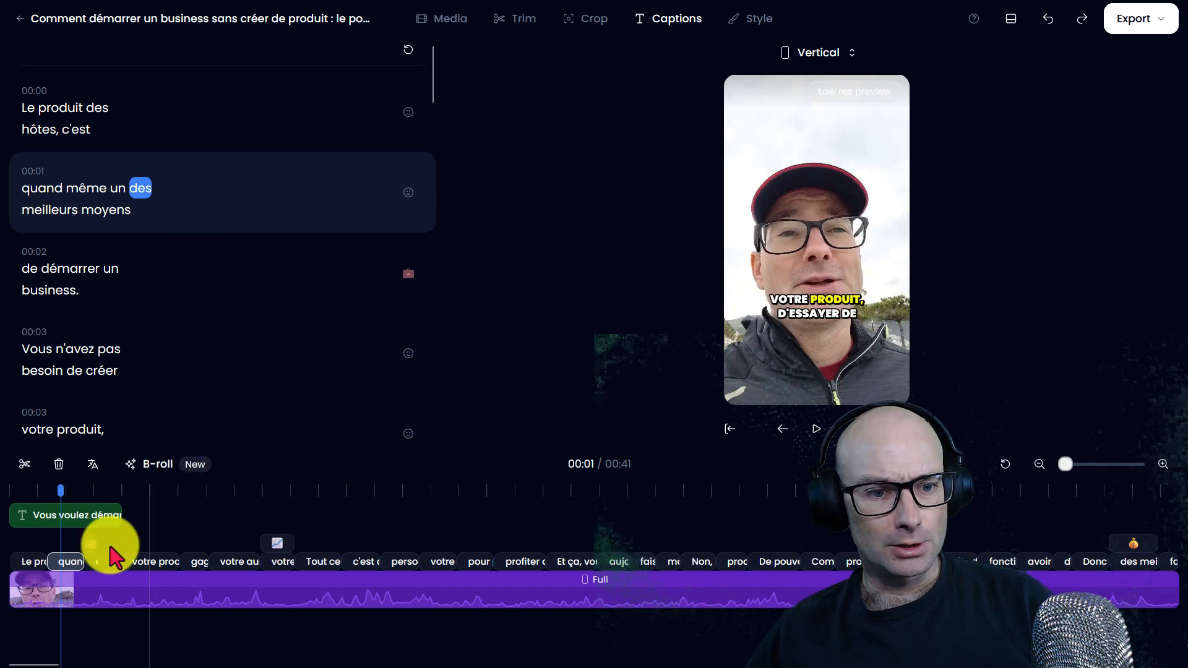
left_click(45, 517)
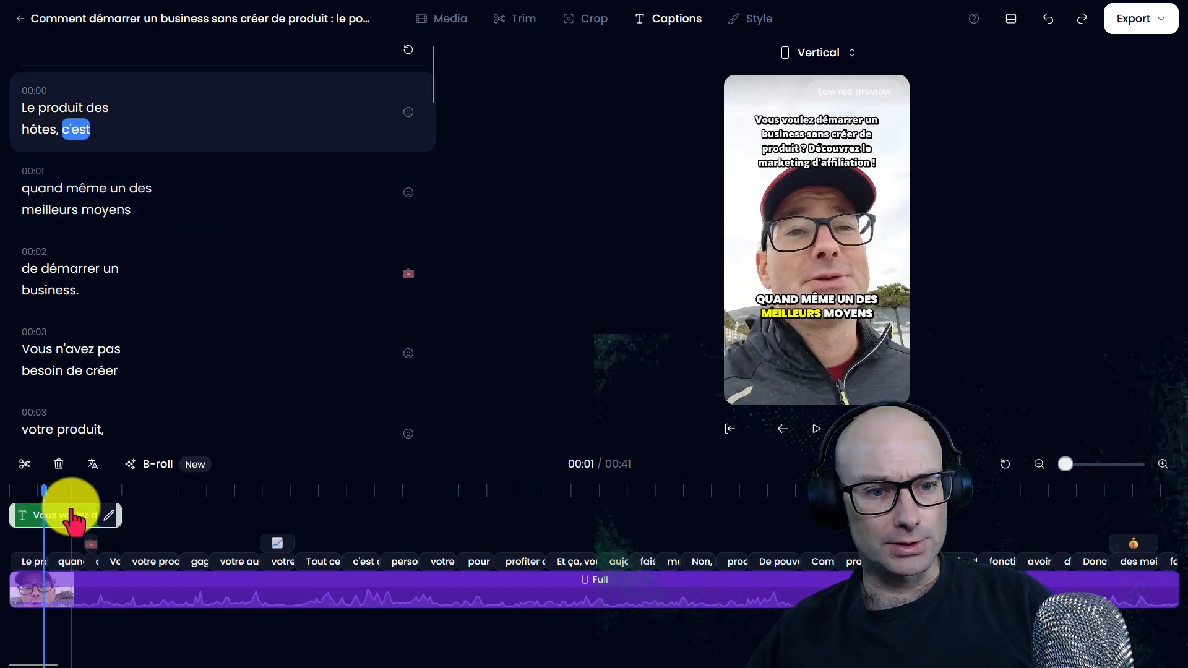
left_click(69, 517)
left_click(53, 520)
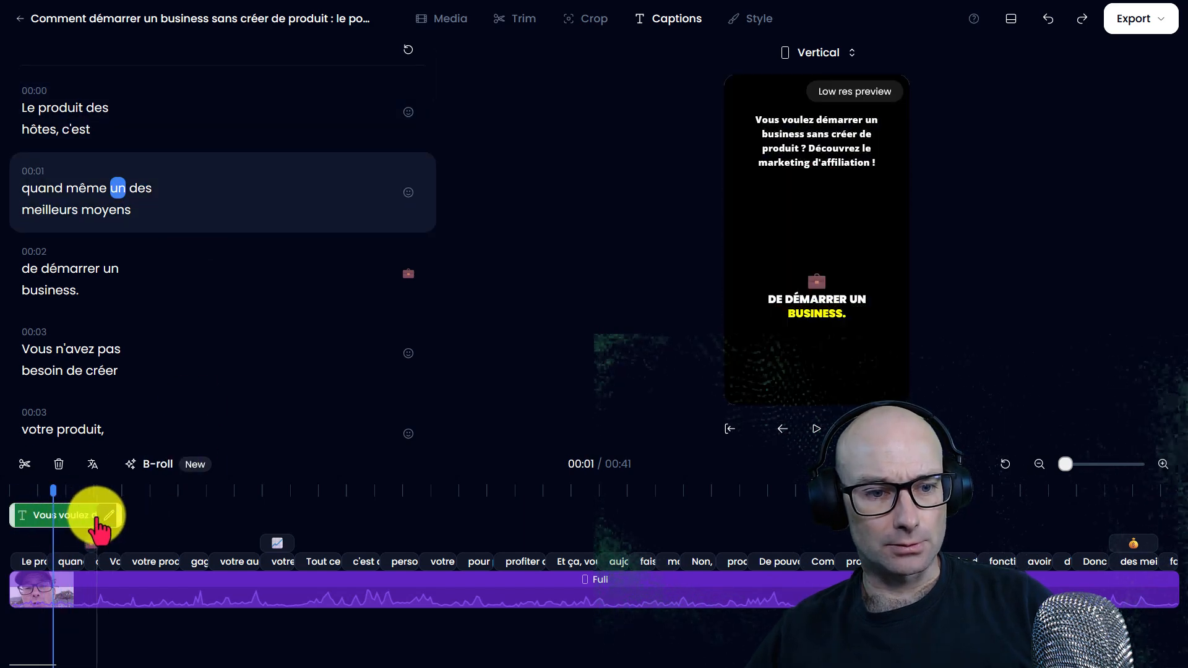
key("Delete")
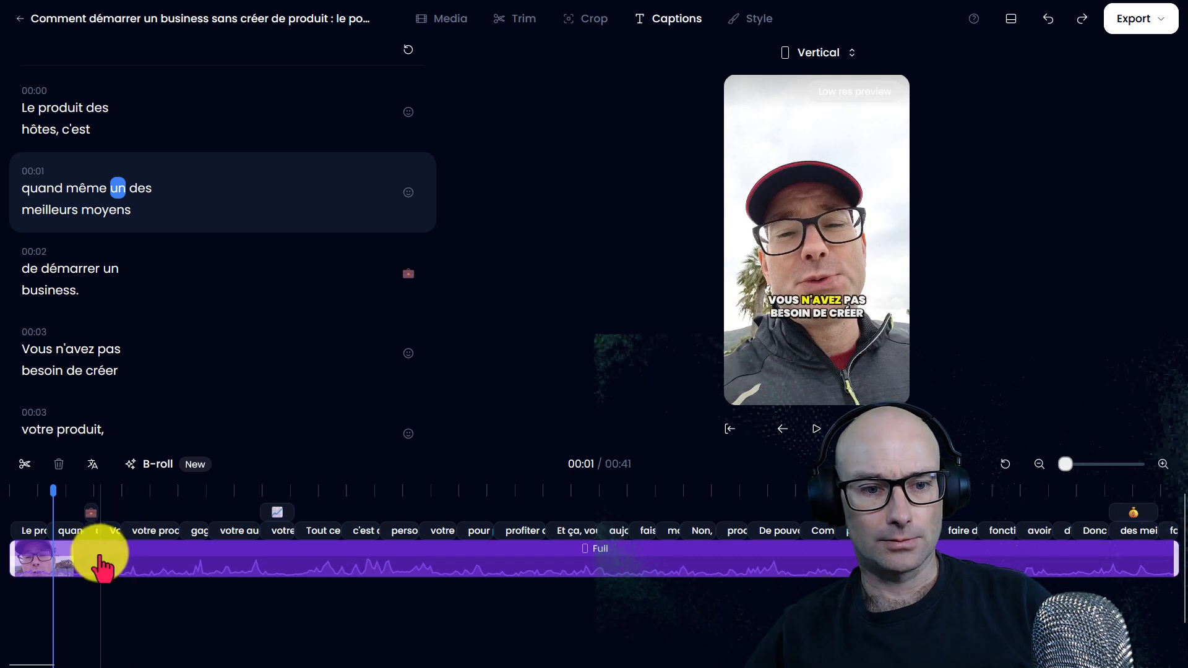
scroll(107, 506, "down", 1)
scroll(67, 514, "up", 1)
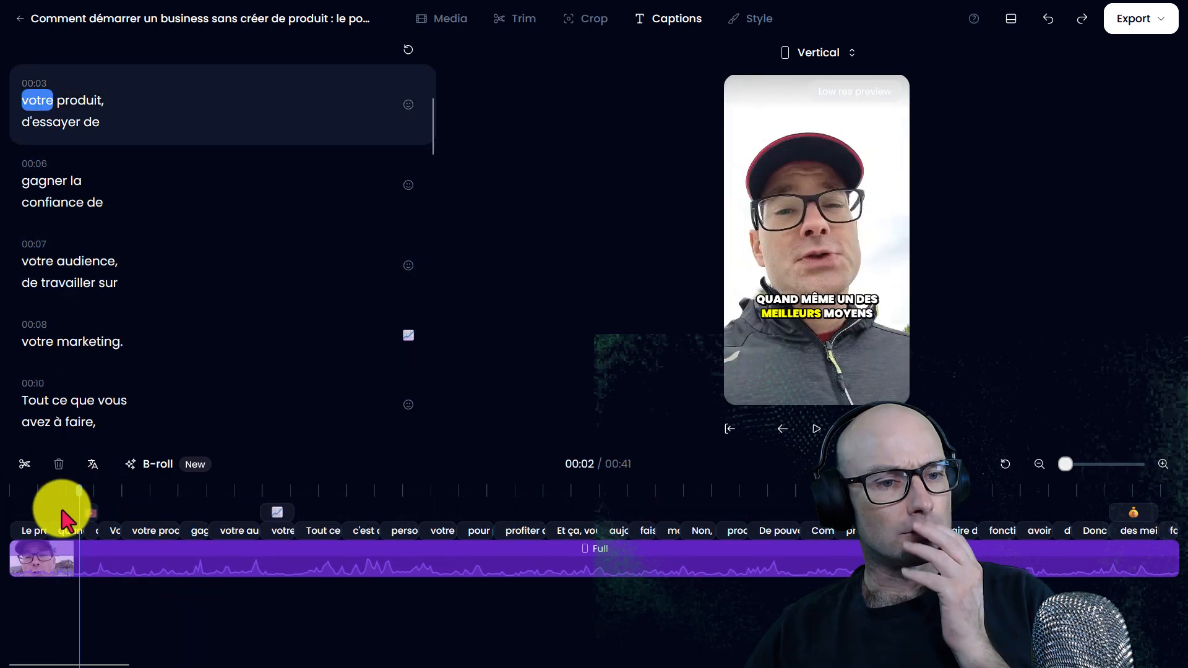
mouse_move(62, 510)
left_mouse_down()
mouse_move(531, 538)
mouse_move(716, 528)
mouse_move(989, 540)
mouse_move(1029, 522)
mouse_move(1185, 522)
mouse_move(398, 504)
mouse_move(46, 514)
left_mouse_up()
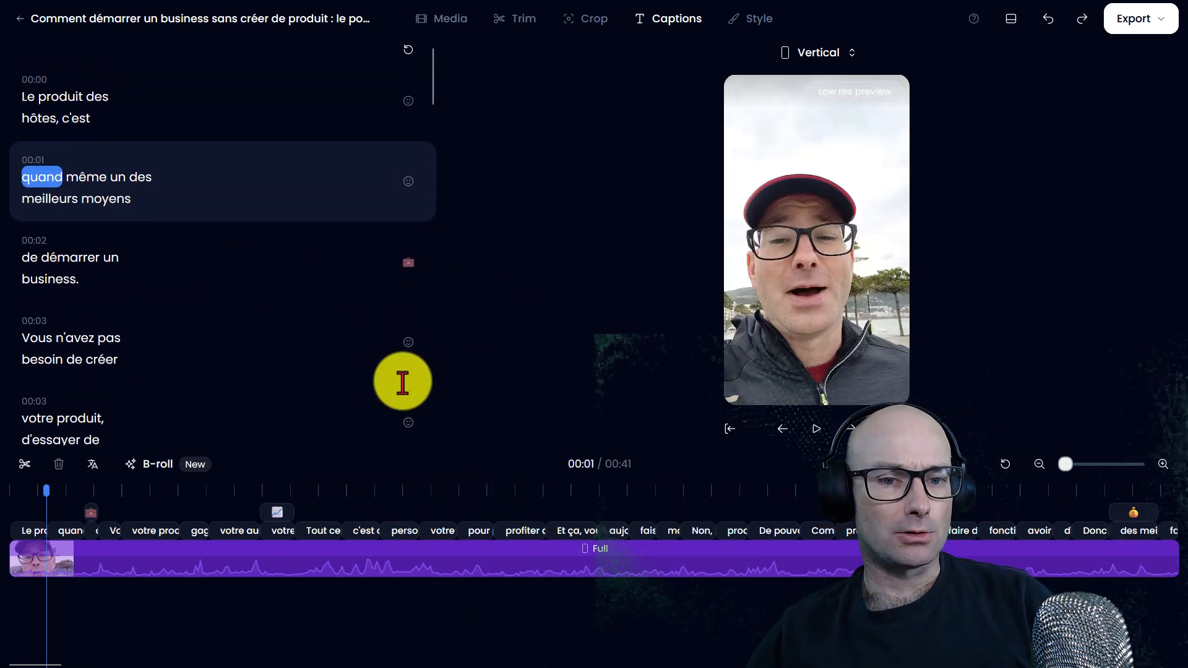
- Look at the emoji choices for individual caption lines and at the editor's style and crop settings
left_click(408, 343)
left_click(568, 282)
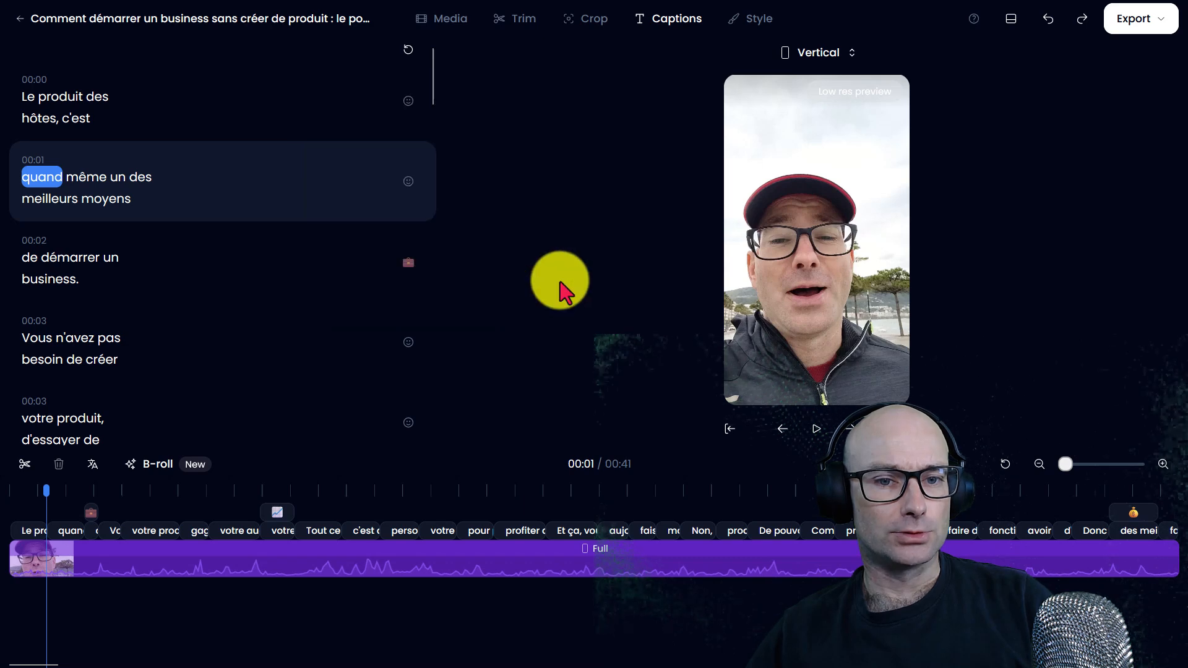
left_click(412, 266)
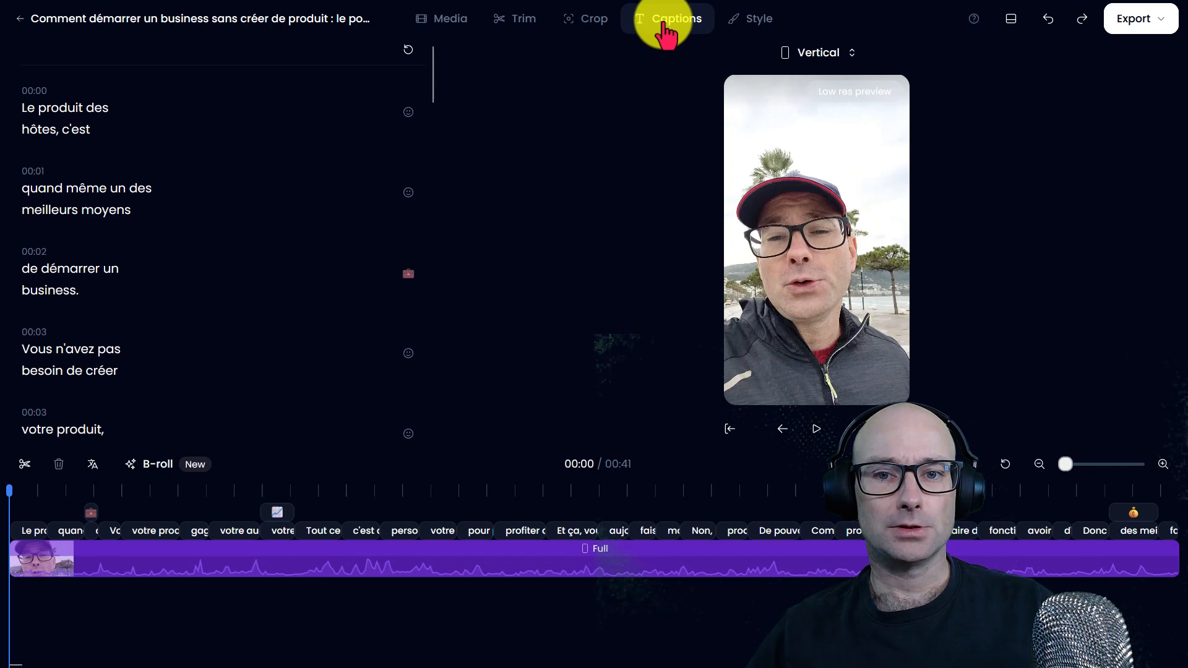
left_click(761, 22)
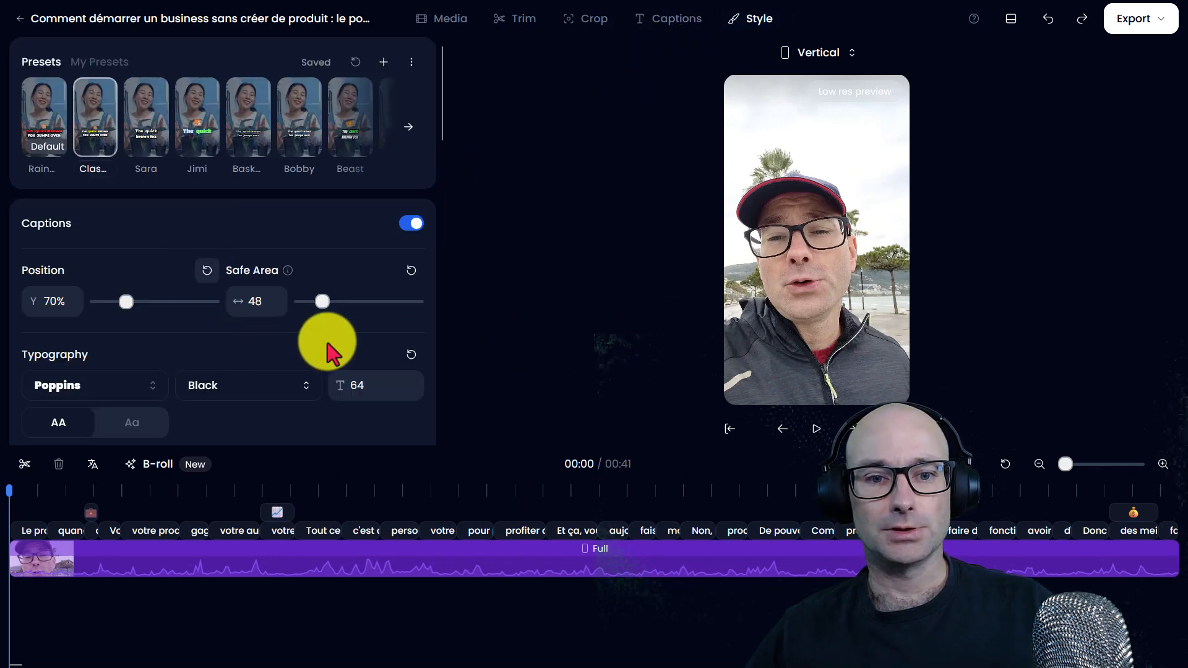
left_click(588, 20)
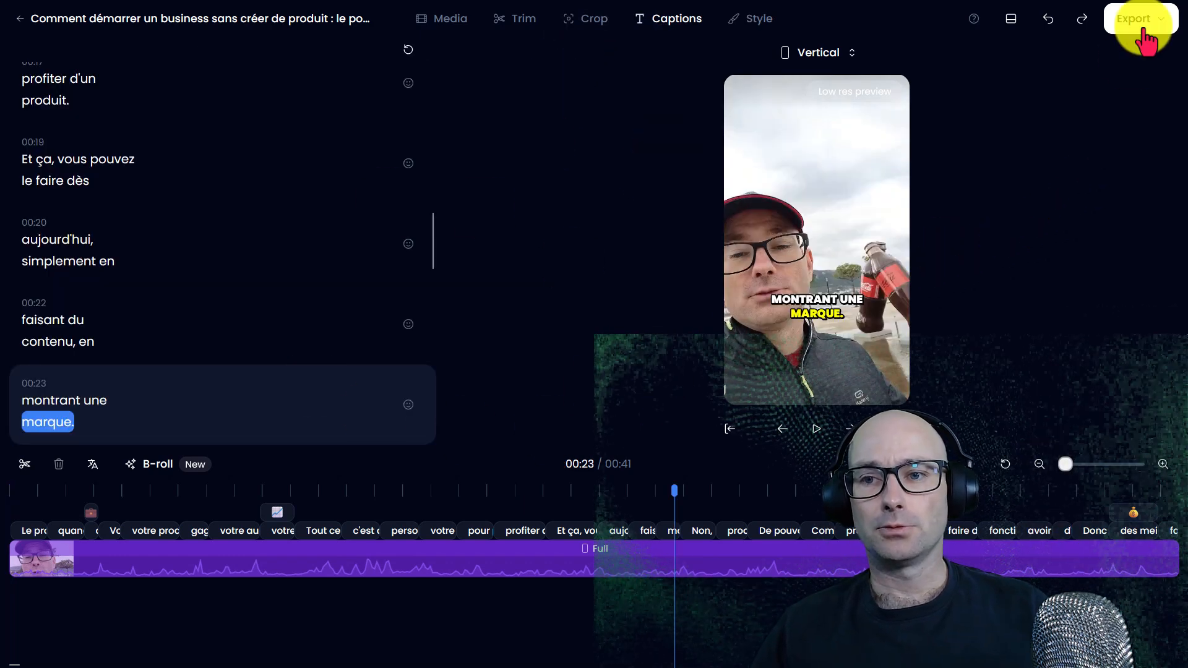
- Export the captioned video as an HD download
left_click(1146, 35)
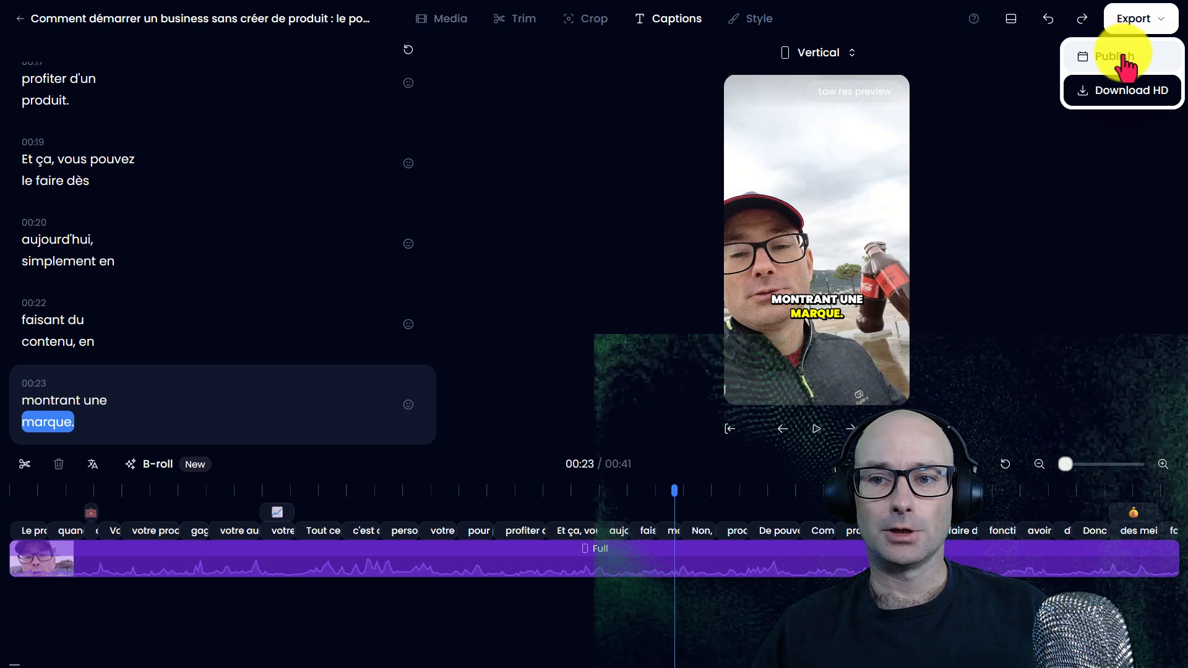
left_click(1125, 93)
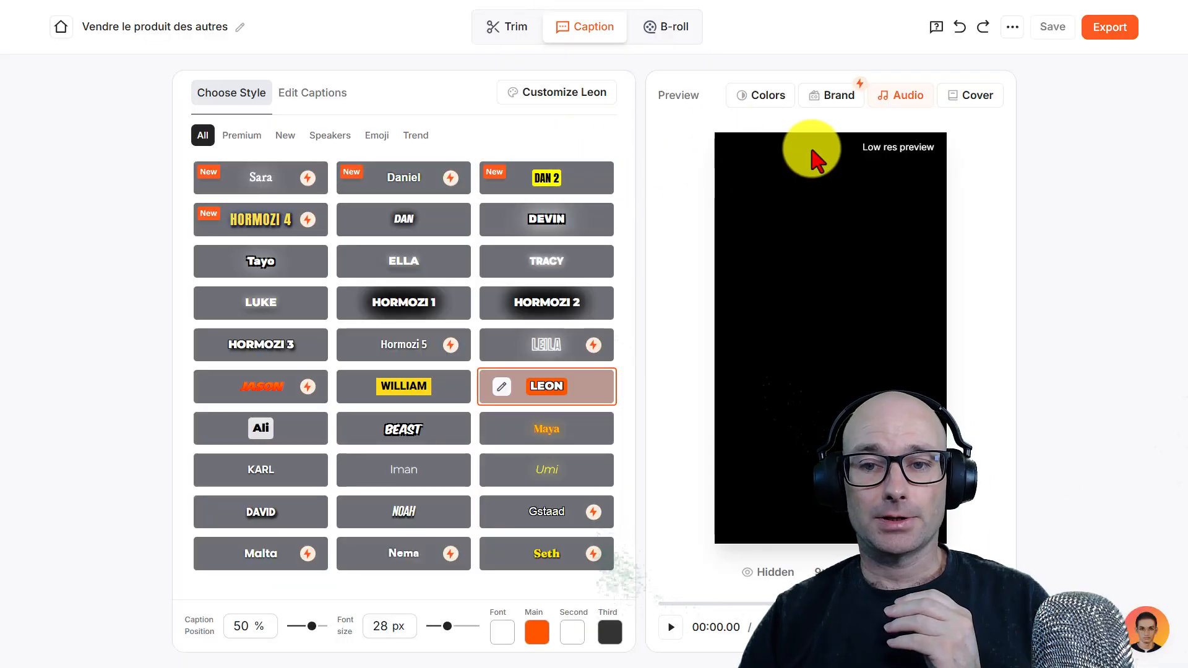
- Switch to Submagic and look at the "Vendre le produit des autres" project's audio options, transcript trimming and silence removal
left_click(901, 97)
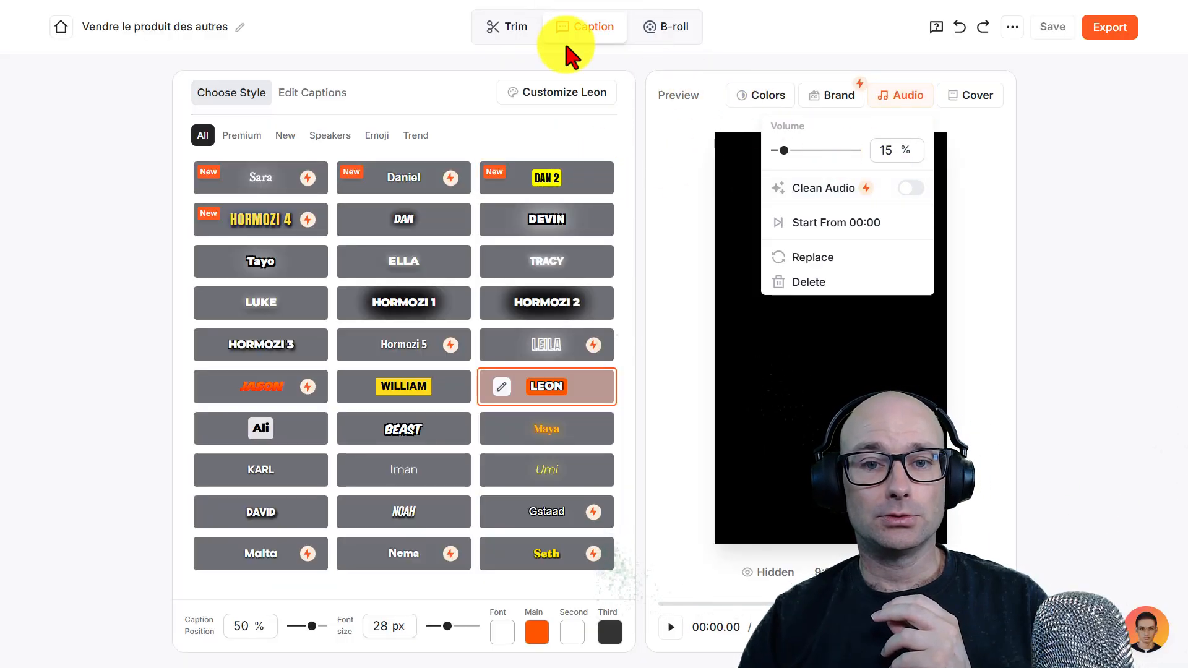
left_click(506, 27)
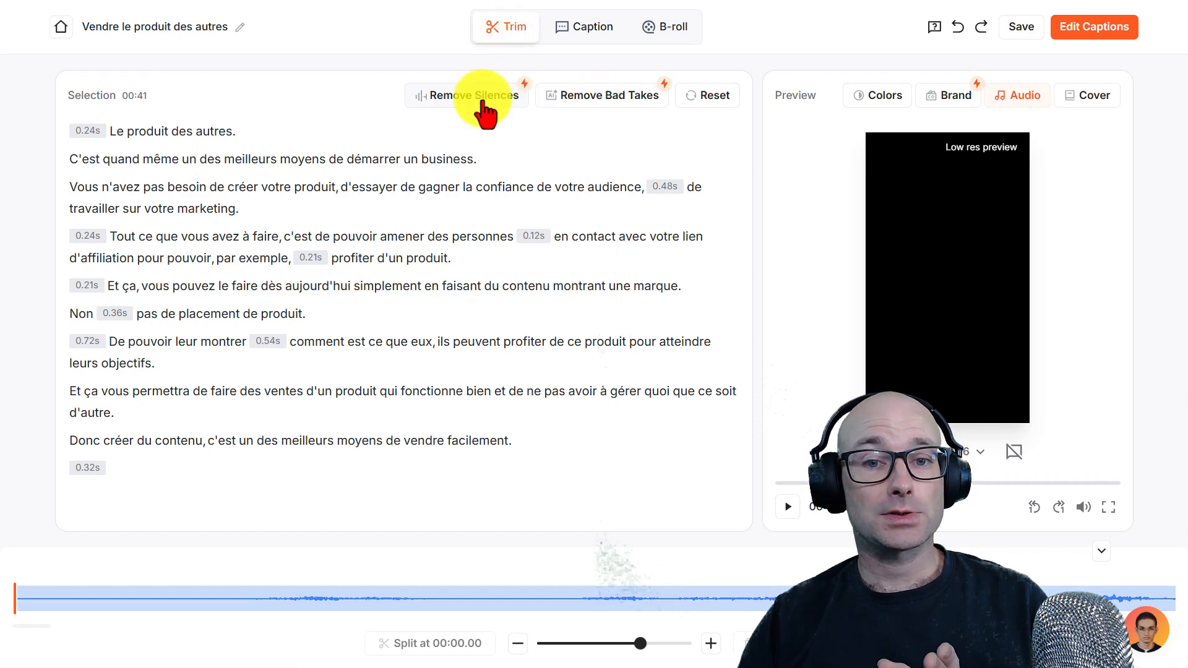
left_click(483, 104)
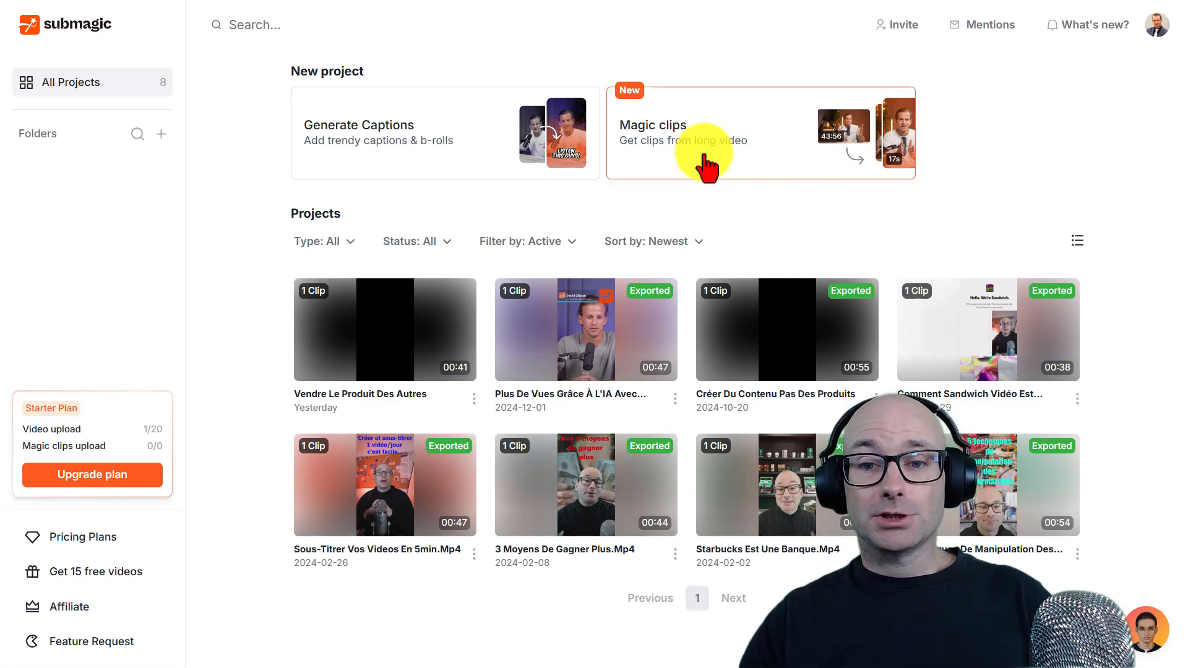
- Upload the 13:47 community video as Magic clips and generate viral clips in French with automatic duration and the Hormozi 3 theme
left_click(707, 166)
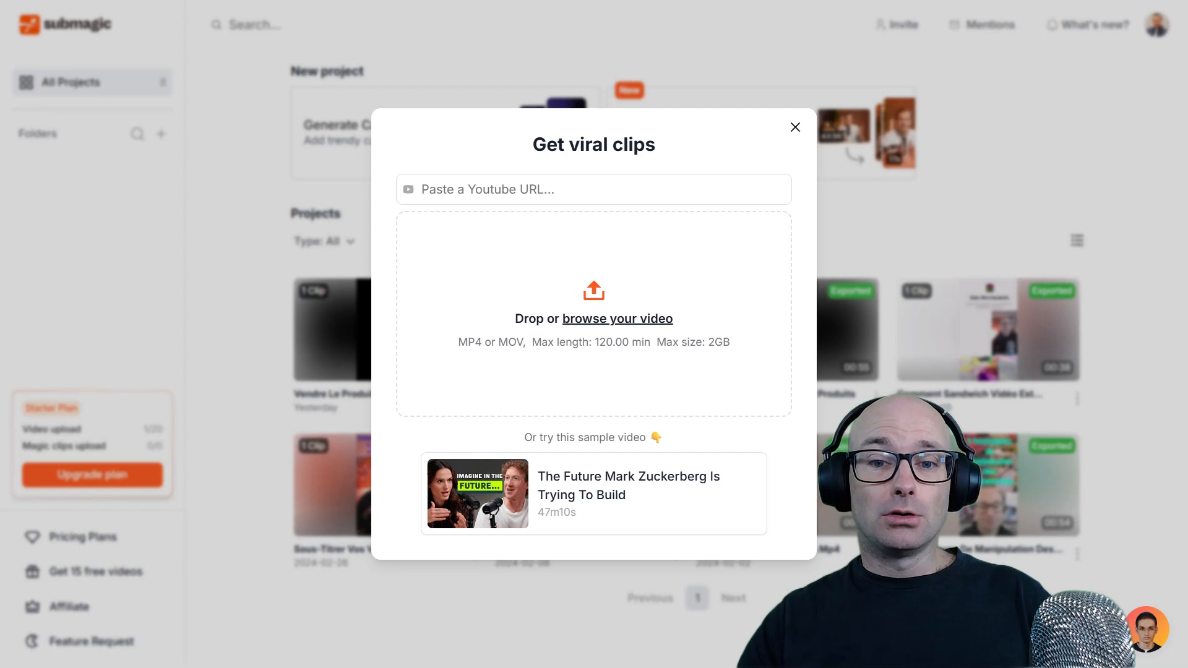
left_click_drag(1184, 379, 507, 312)
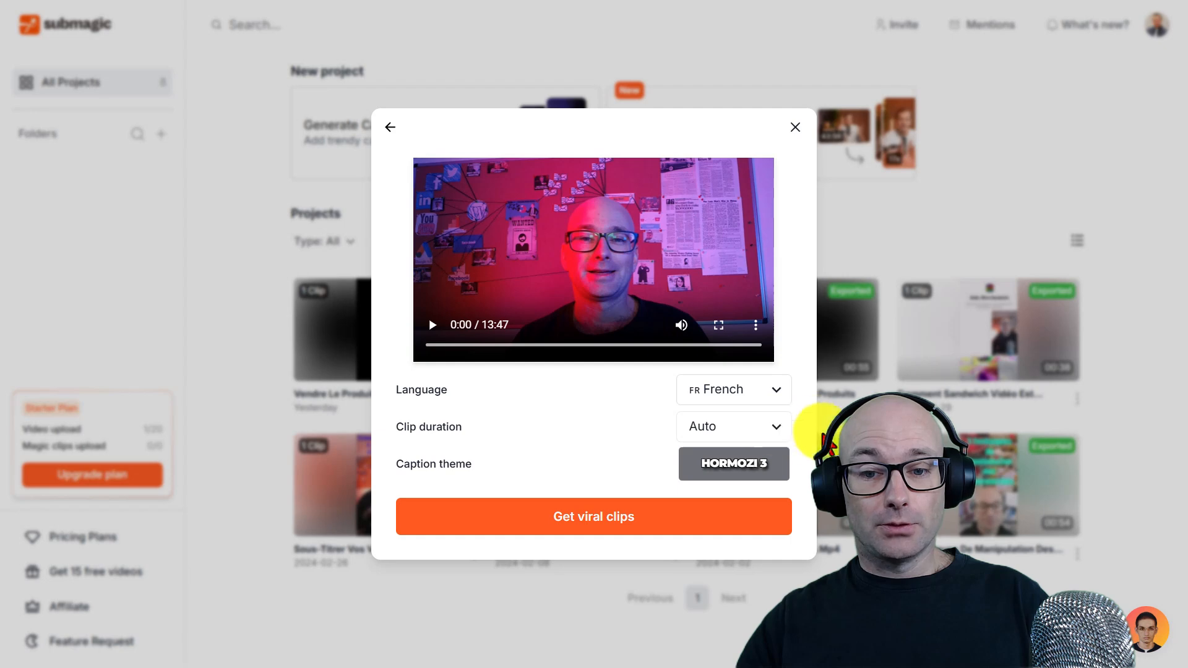
left_click(647, 511)
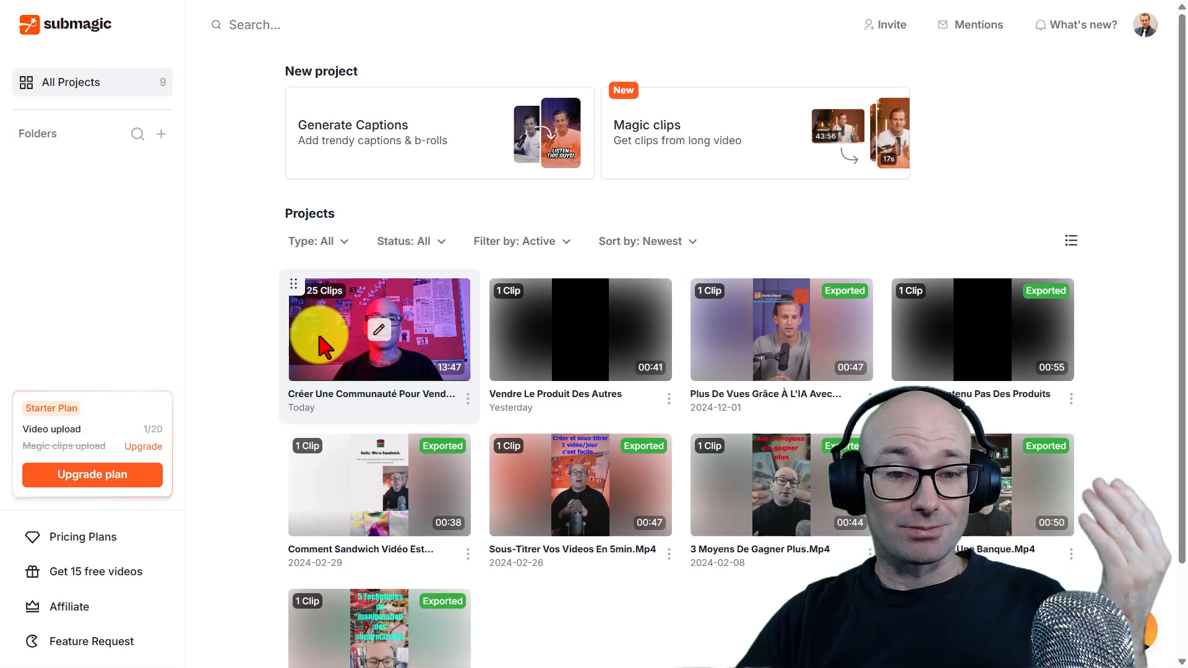
- Open the generated clips project for the community video and sample the first four clips
left_click(396, 334)
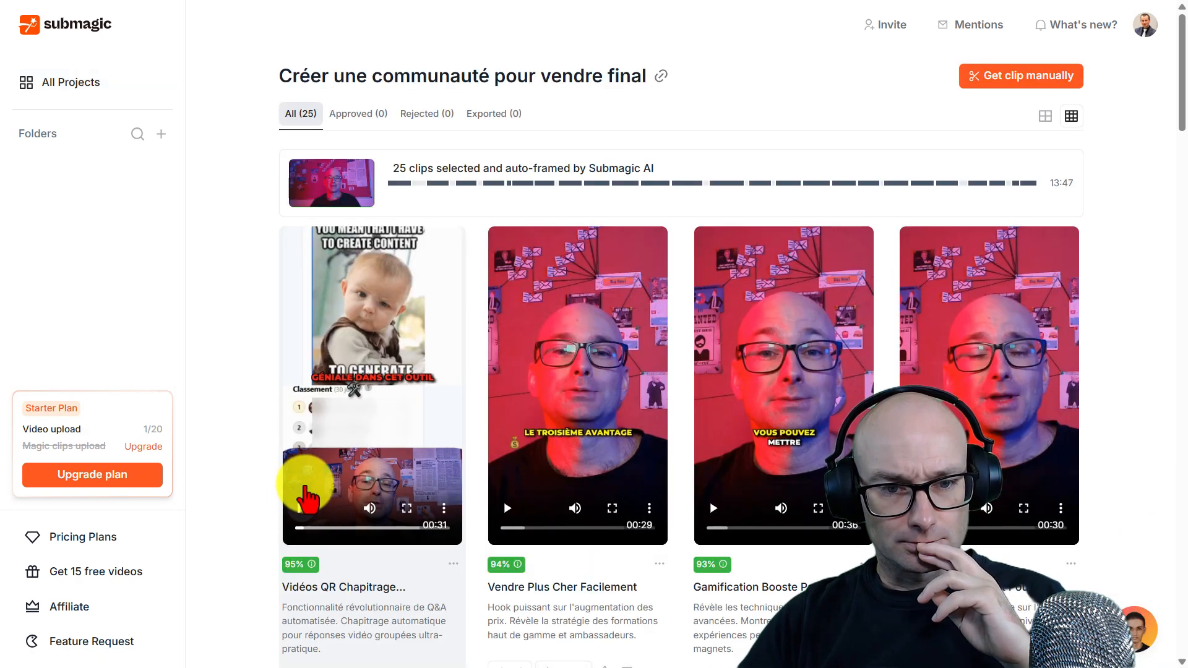
left_click(304, 502)
scroll(470, 471, "down", 2)
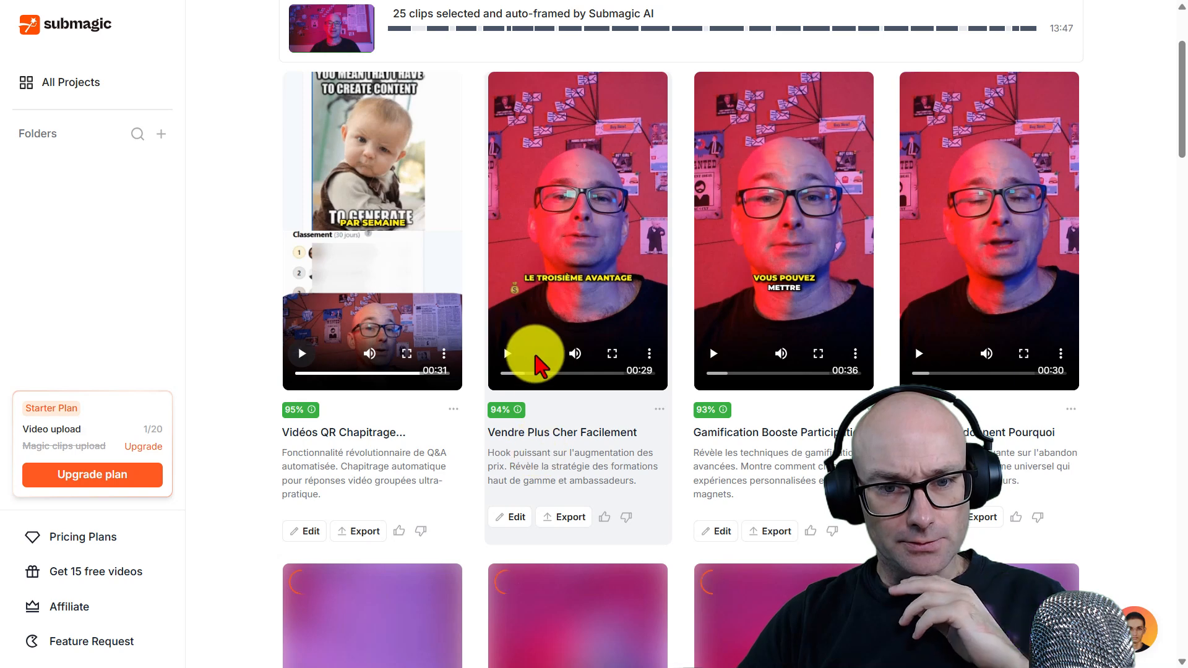
left_click(508, 357)
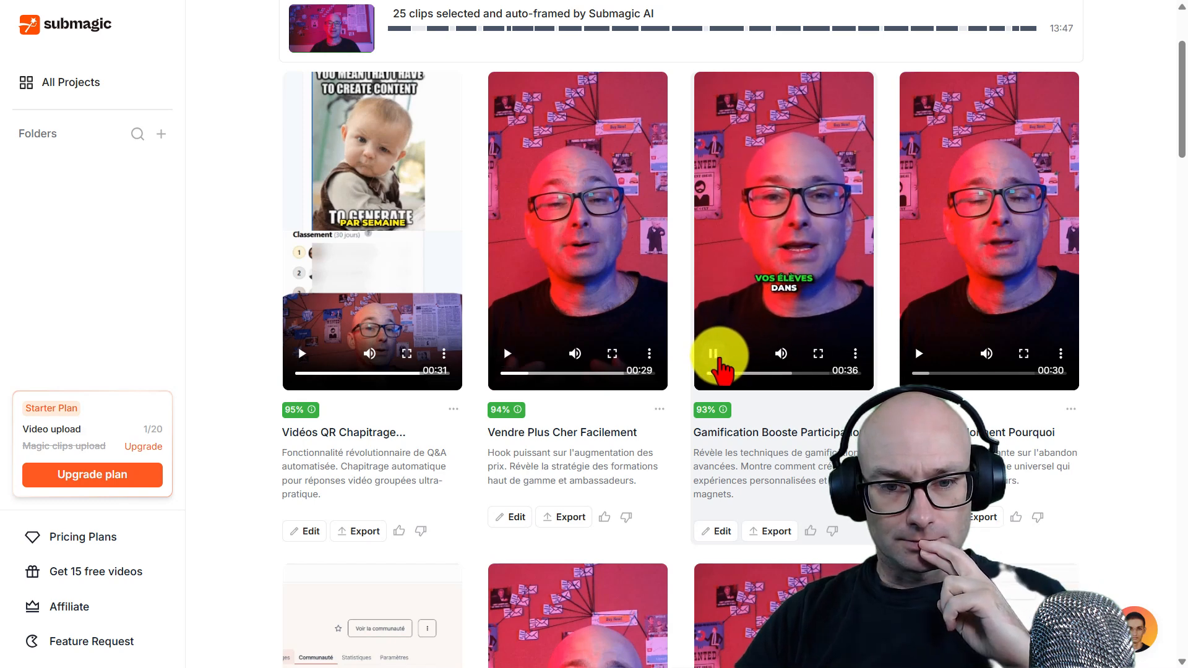
left_click(714, 354)
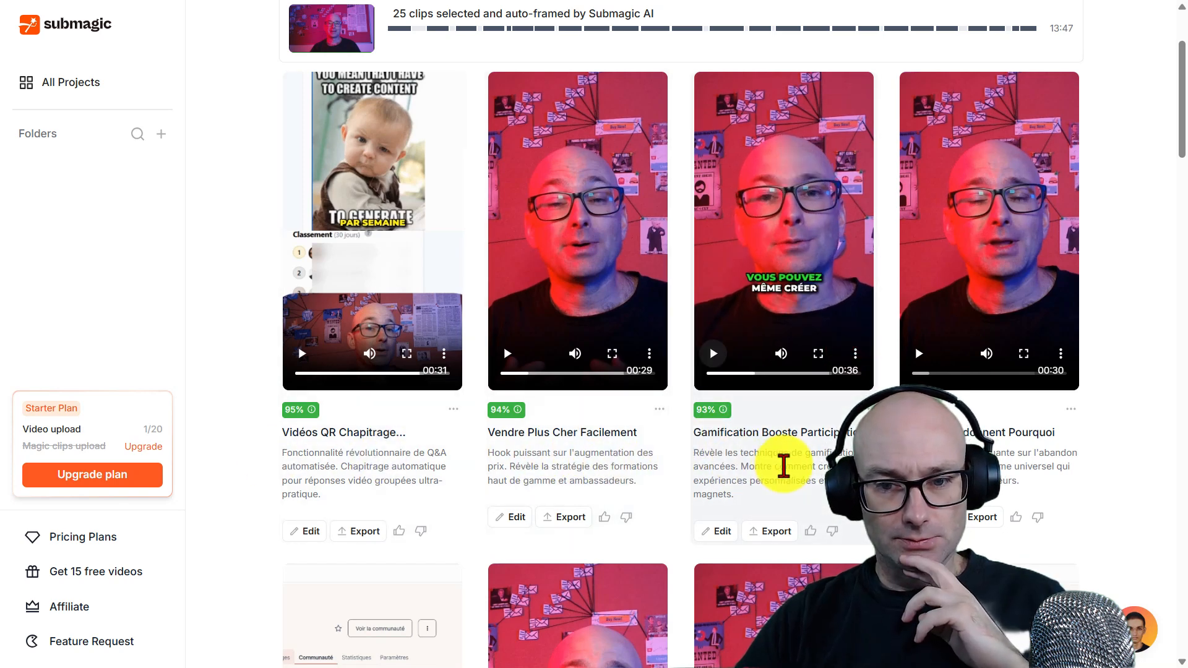
left_click(996, 373)
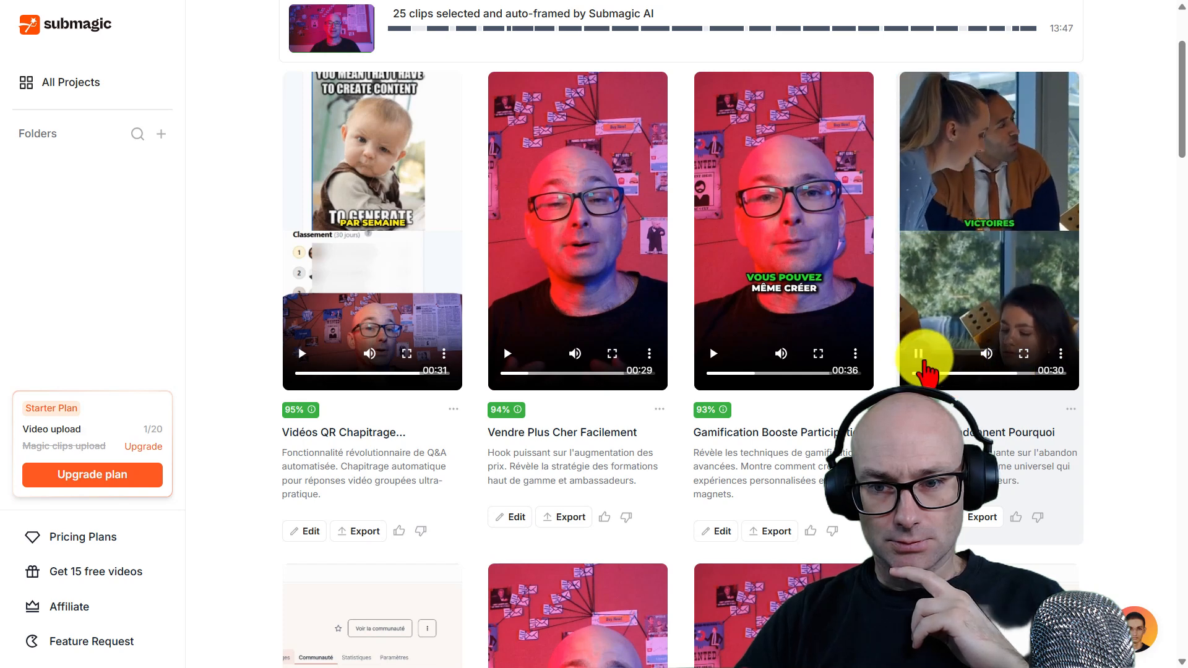
left_click(918, 353)
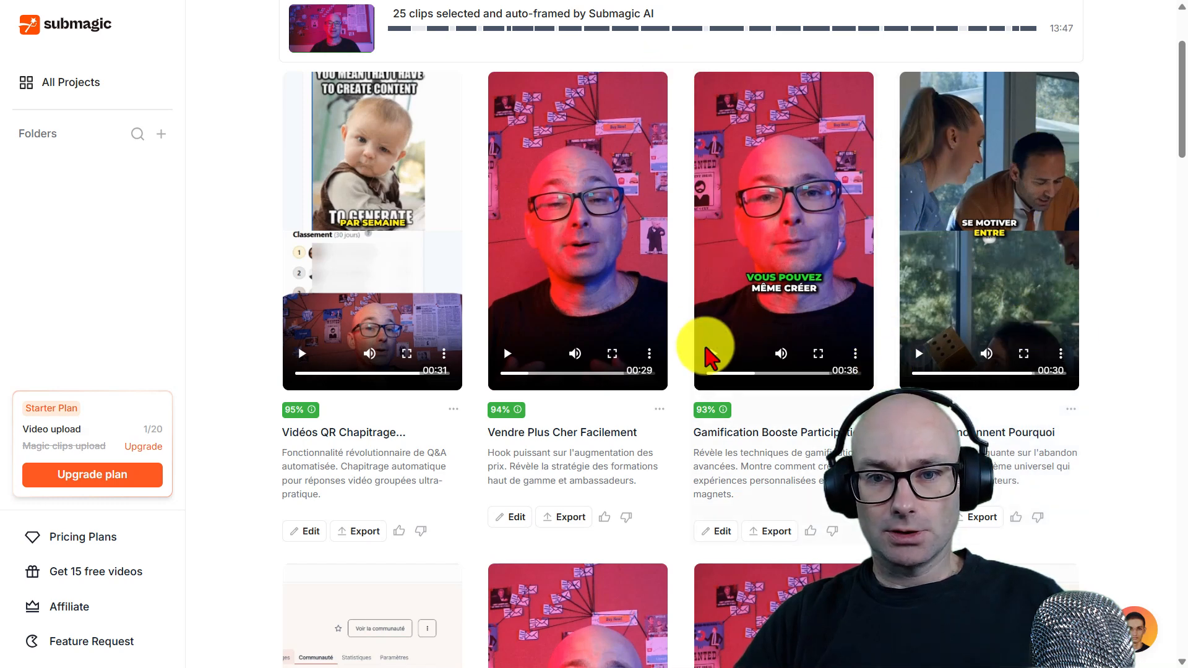
- Browse the remaining generated clips with their scores and descriptions, and scrub through the "Gamification Thème Médiéval" clip
scroll(736, 425, "down", 6)
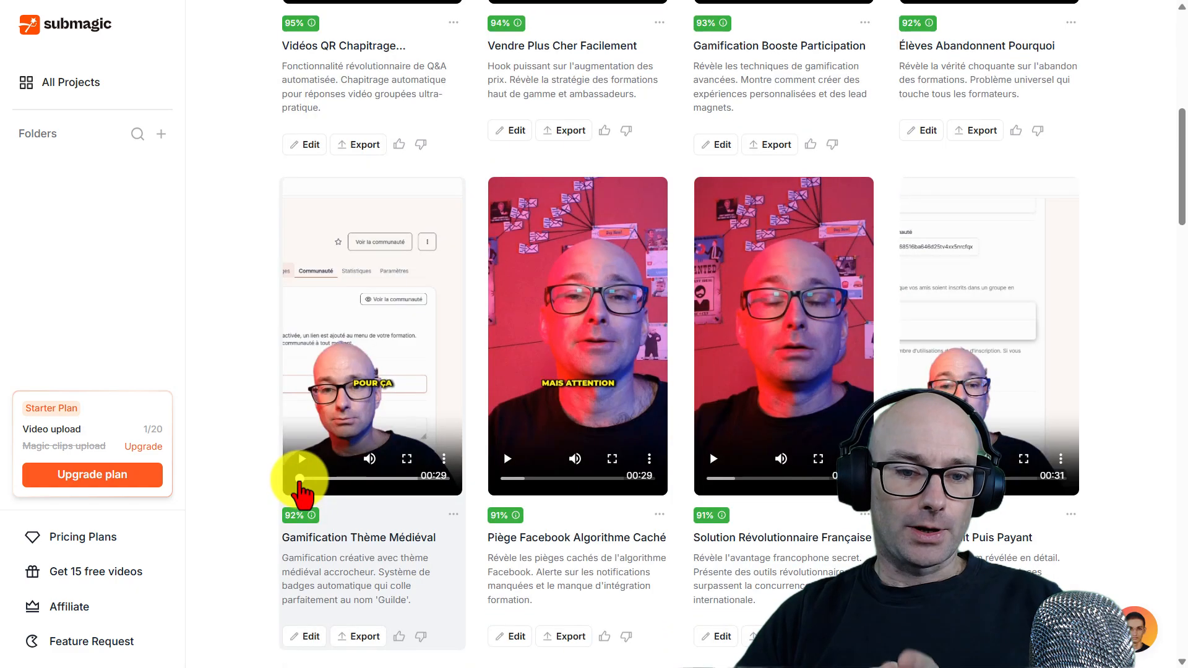
left_click_drag(301, 481, 383, 479)
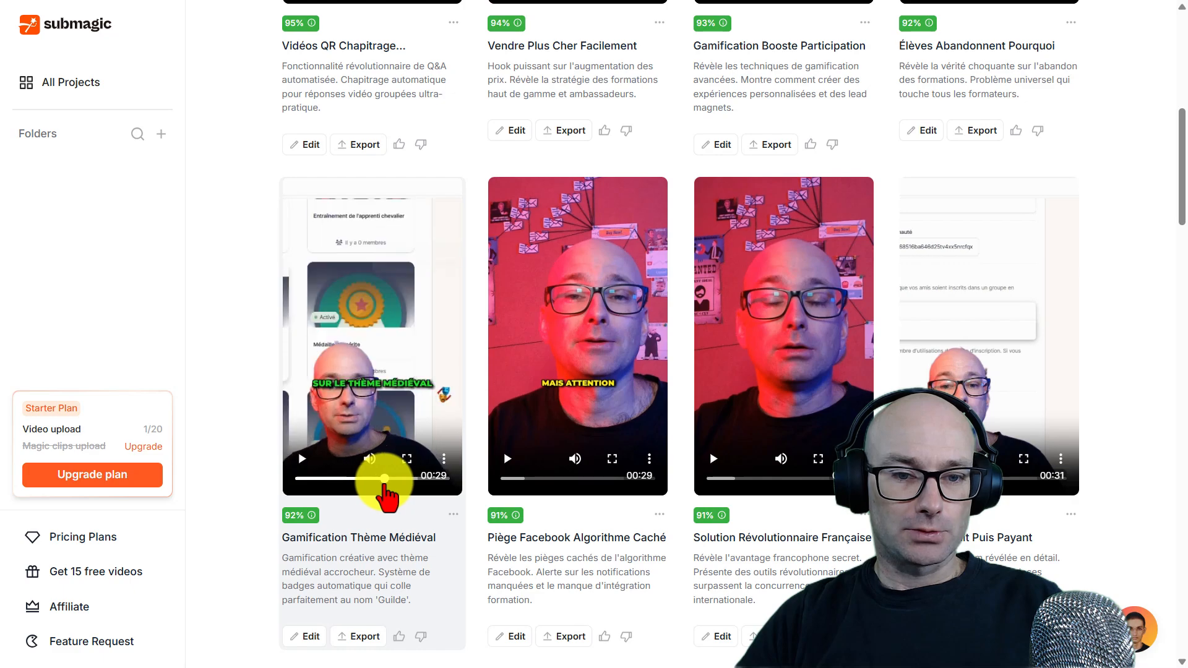
scroll(284, 445, "up", 1)
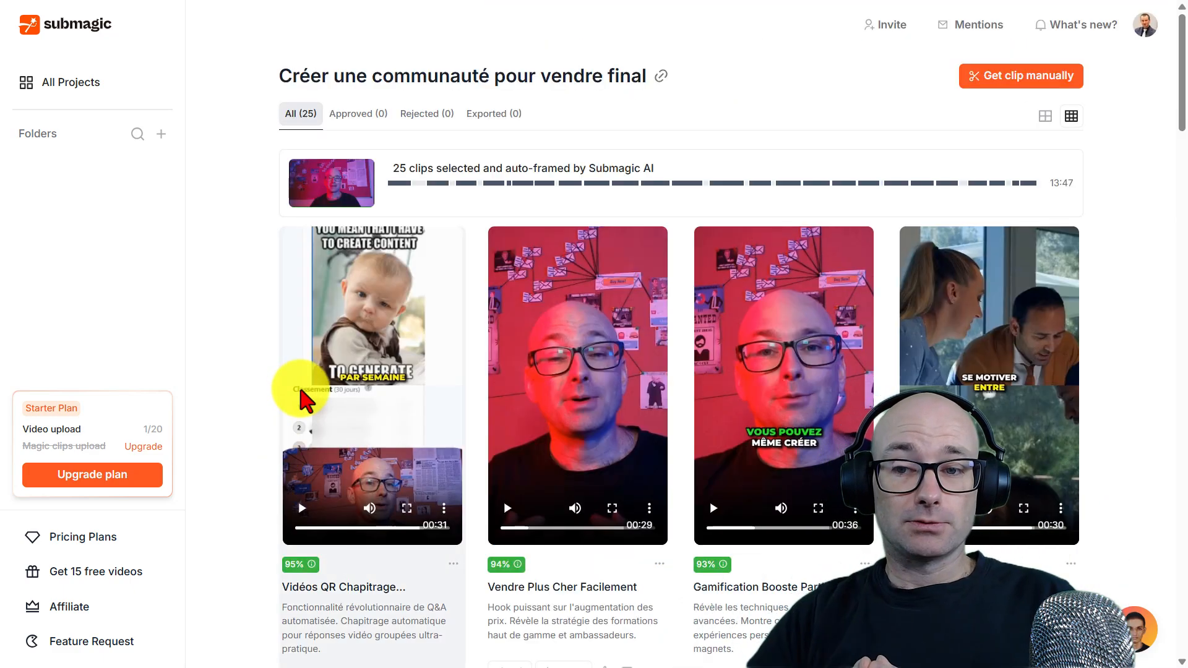
scroll(477, 397, "down", 20)
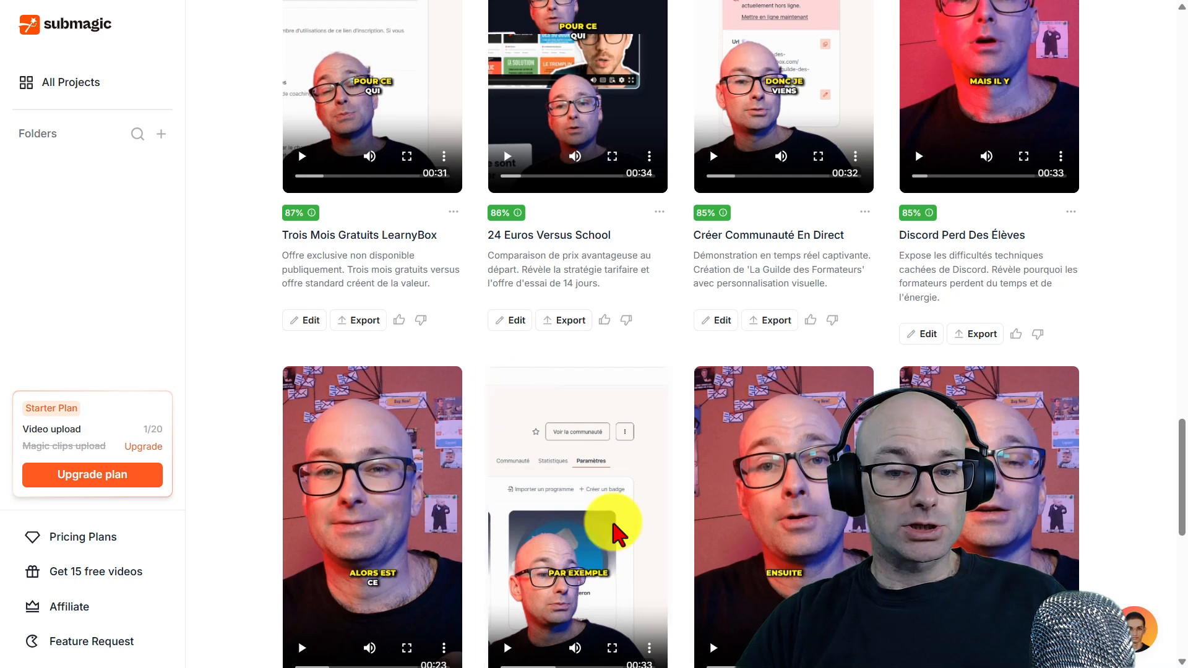
scroll(350, 308, "up", 6)
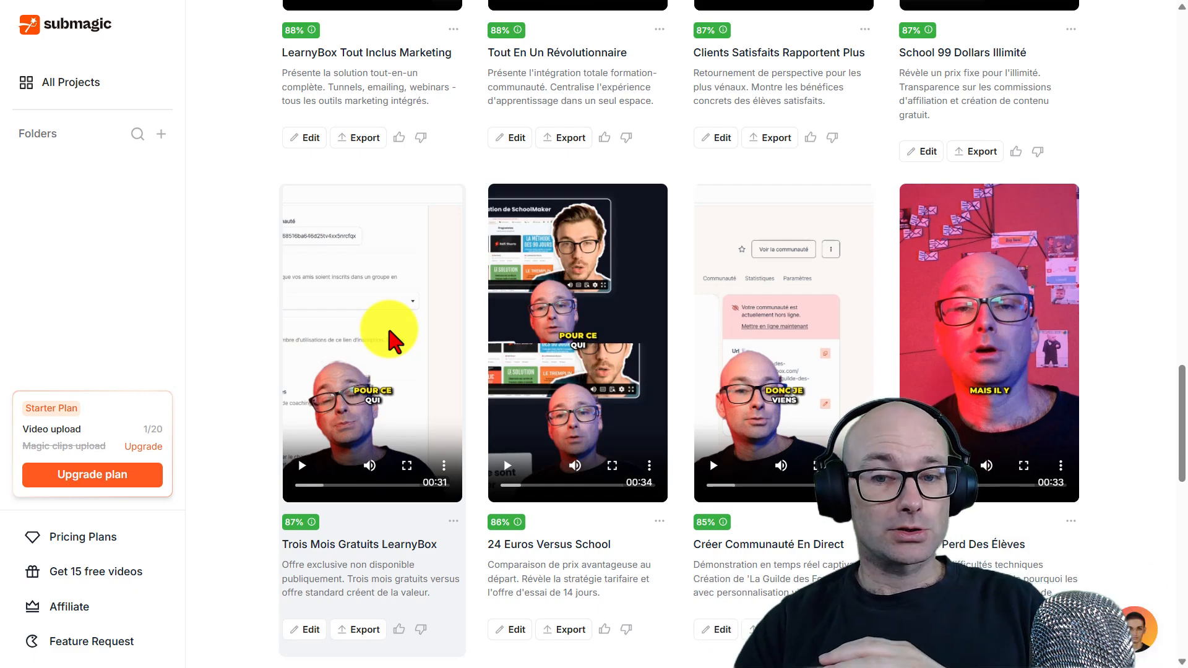
scroll(324, 417, "up", 2)
scroll(326, 424, "up", 5)
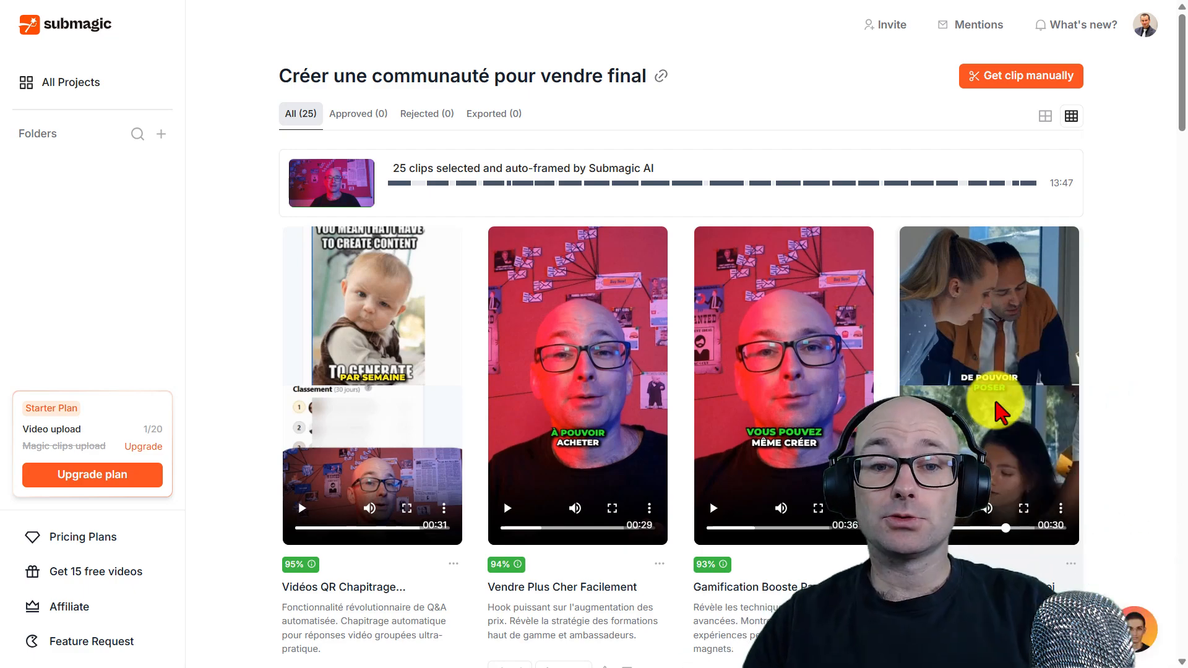
scroll(822, 380, "down", 7)
scroll(437, 397, "down", 4)
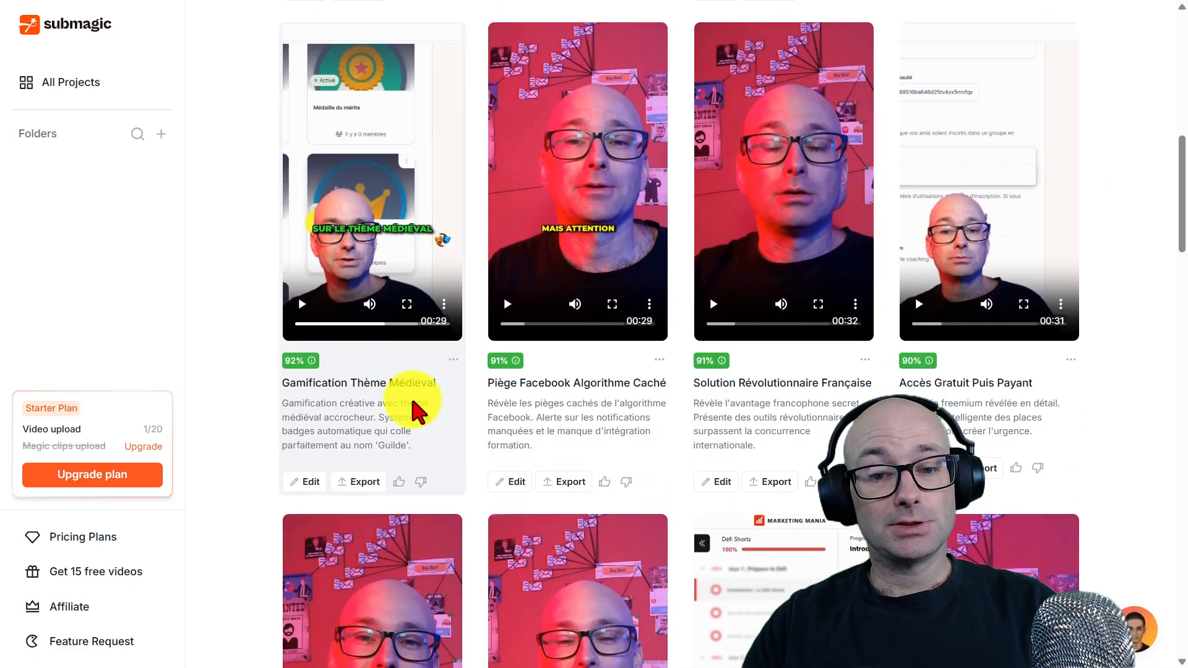
scroll(413, 405, "up", 11)
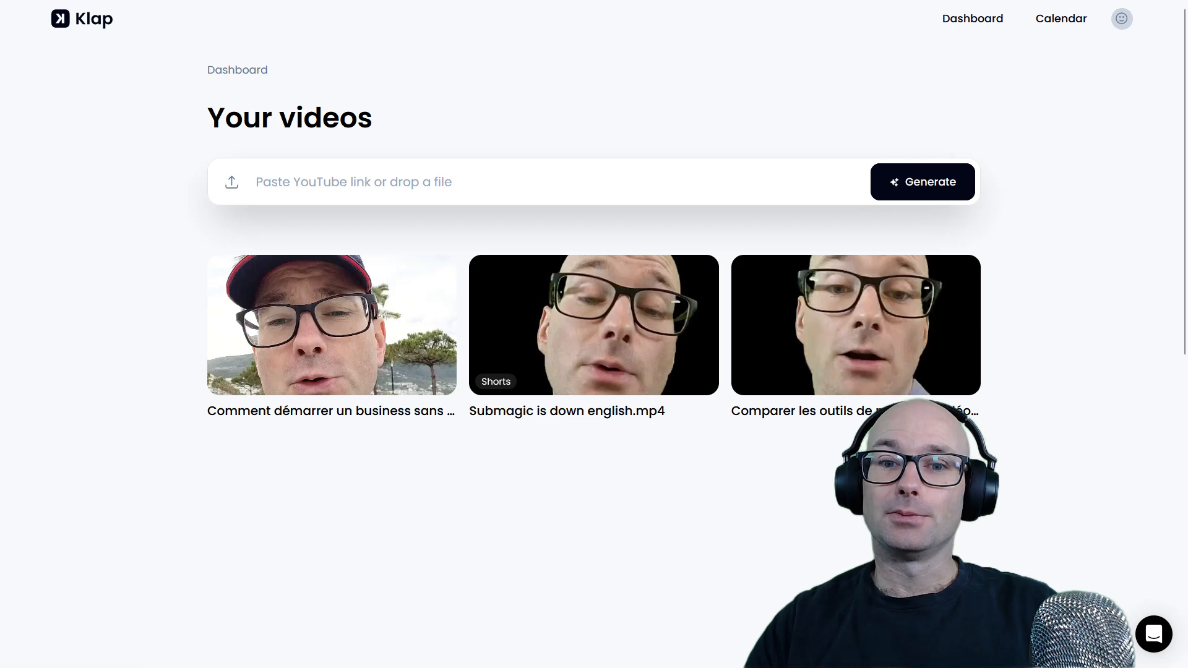
- Switch to Klap, upload "Créer une communauté pour vendre final.mp4" and generate shorts in French with automatic duration
left_click_drag(528, 239, 416, 201)
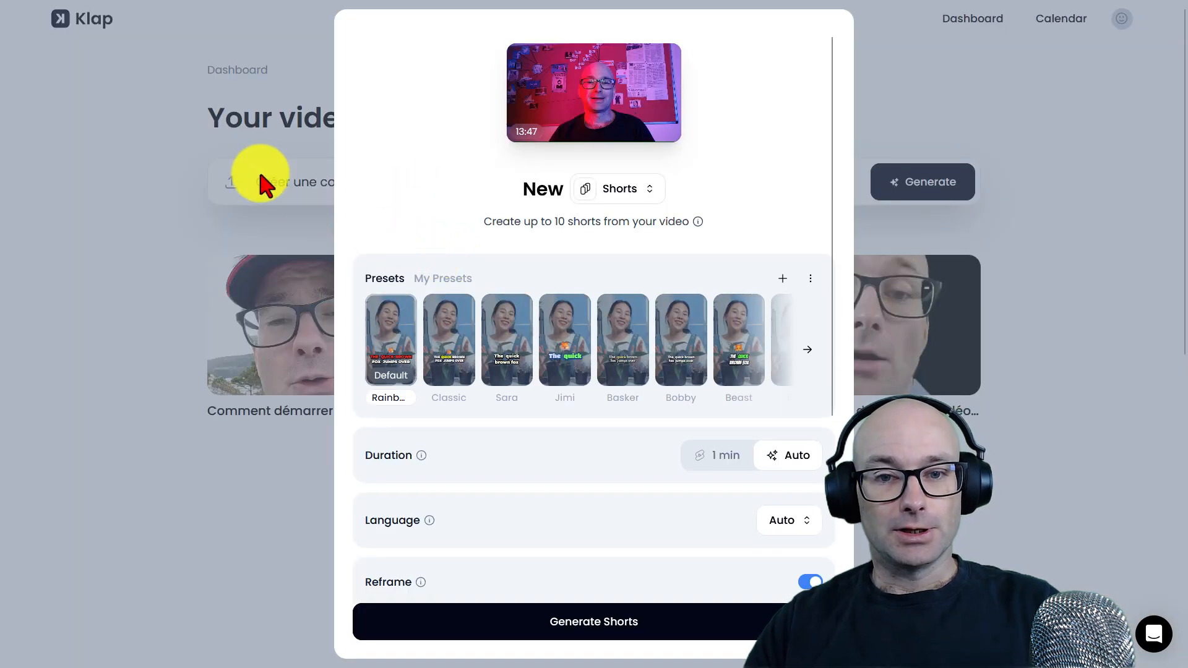
left_click(639, 191)
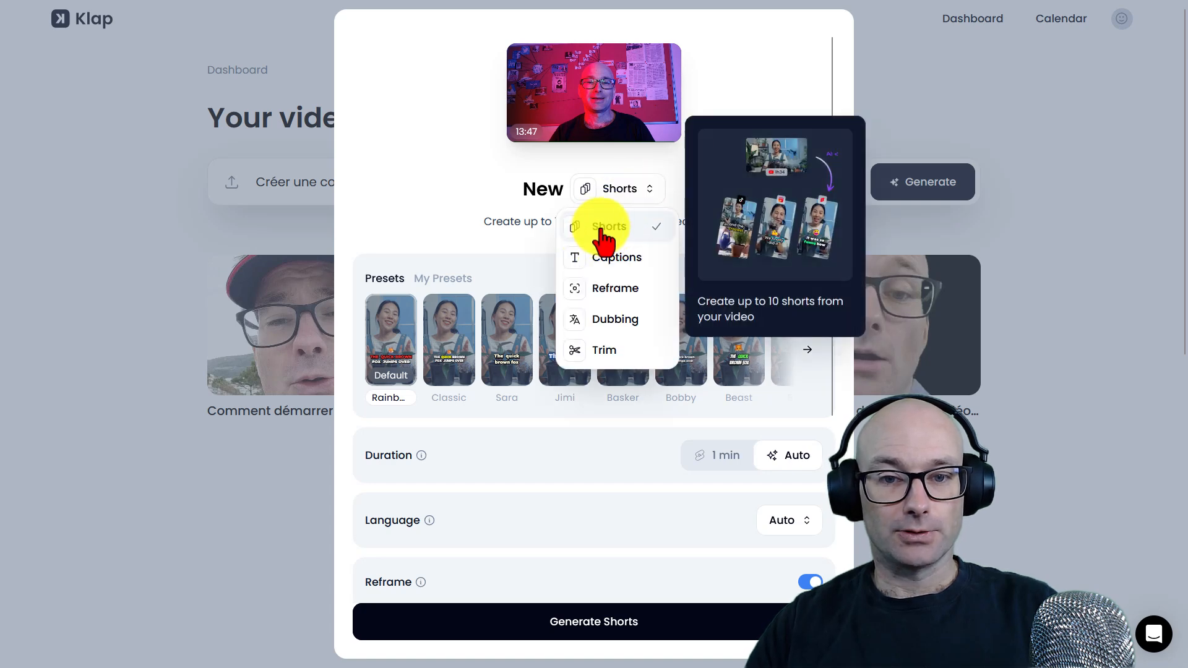
left_click(601, 230)
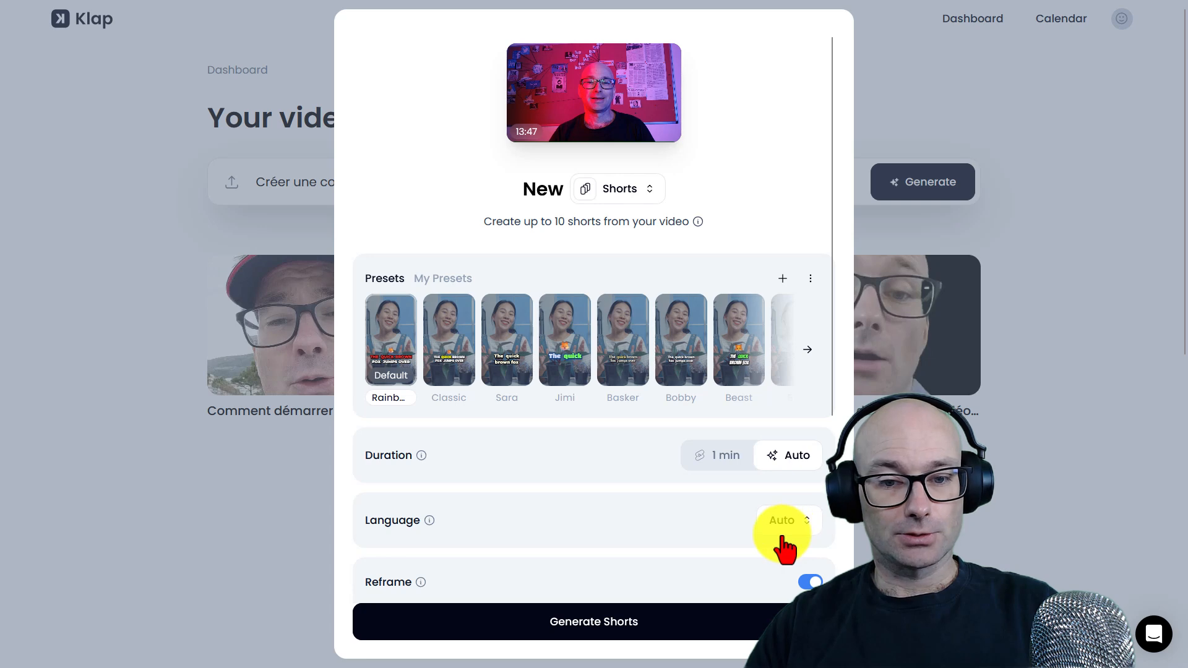
left_click(798, 526)
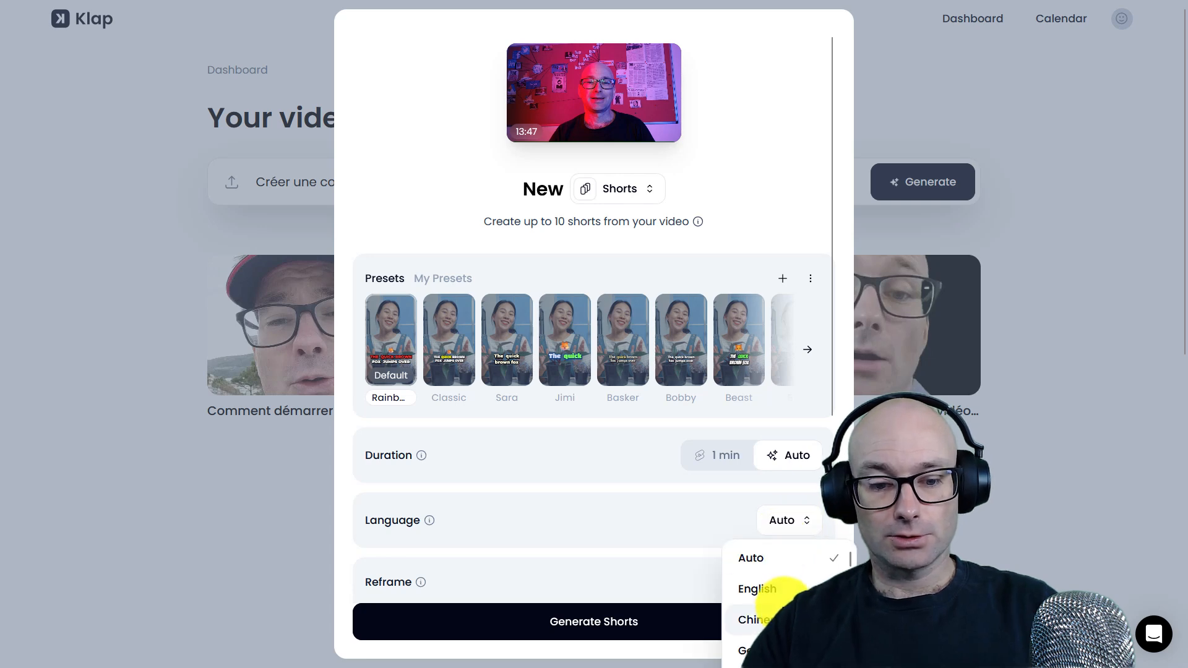
scroll(780, 587, "down", 3)
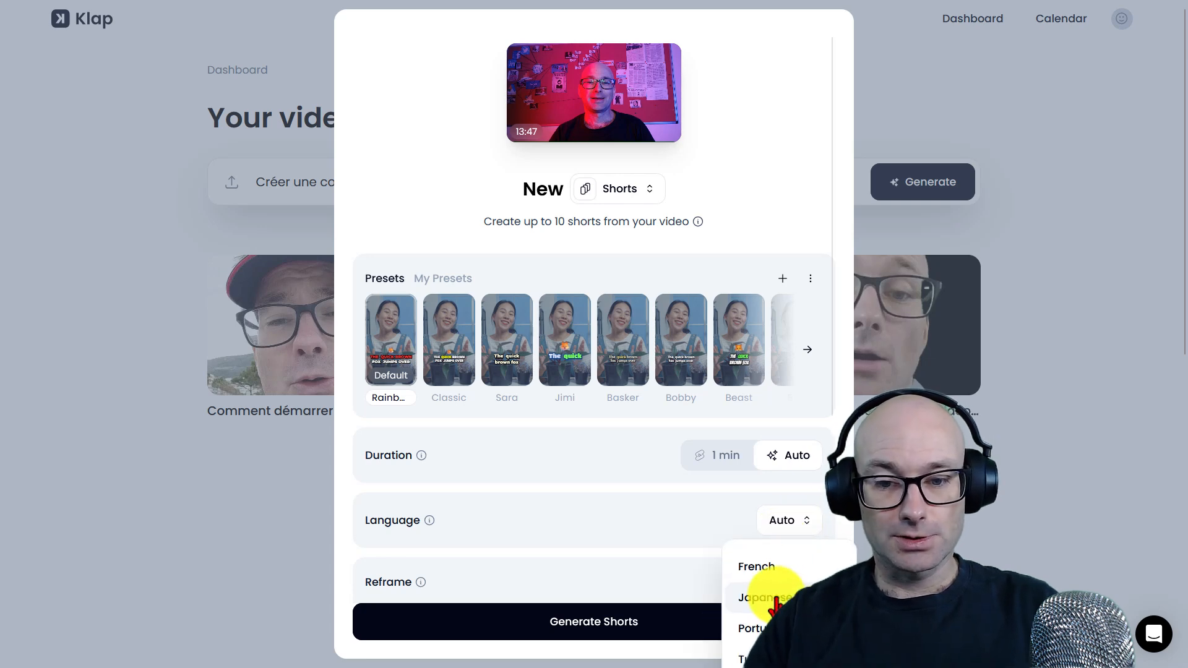
scroll(767, 616, "down", 1)
left_click(760, 637)
mouse_move(421, 582)
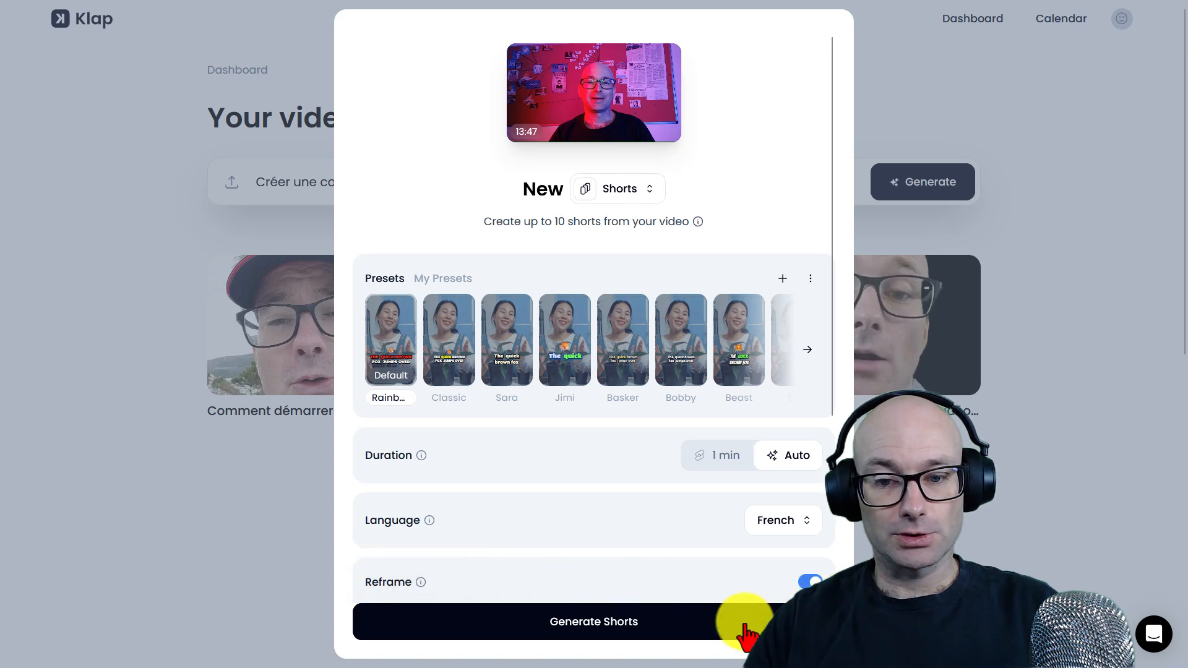
left_click(616, 626)
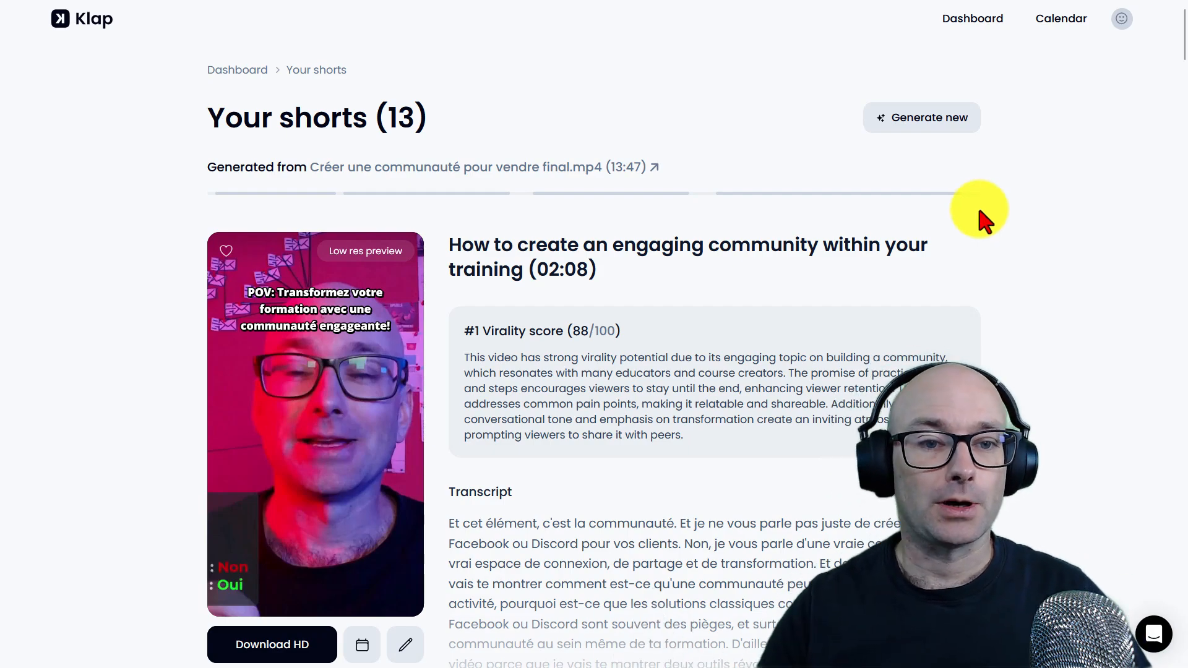
- Browse the list of generated shorts, checking their titles, durations, virality scores, descriptions and transcripts
left_click_drag(1182, 56, 1140, 9)
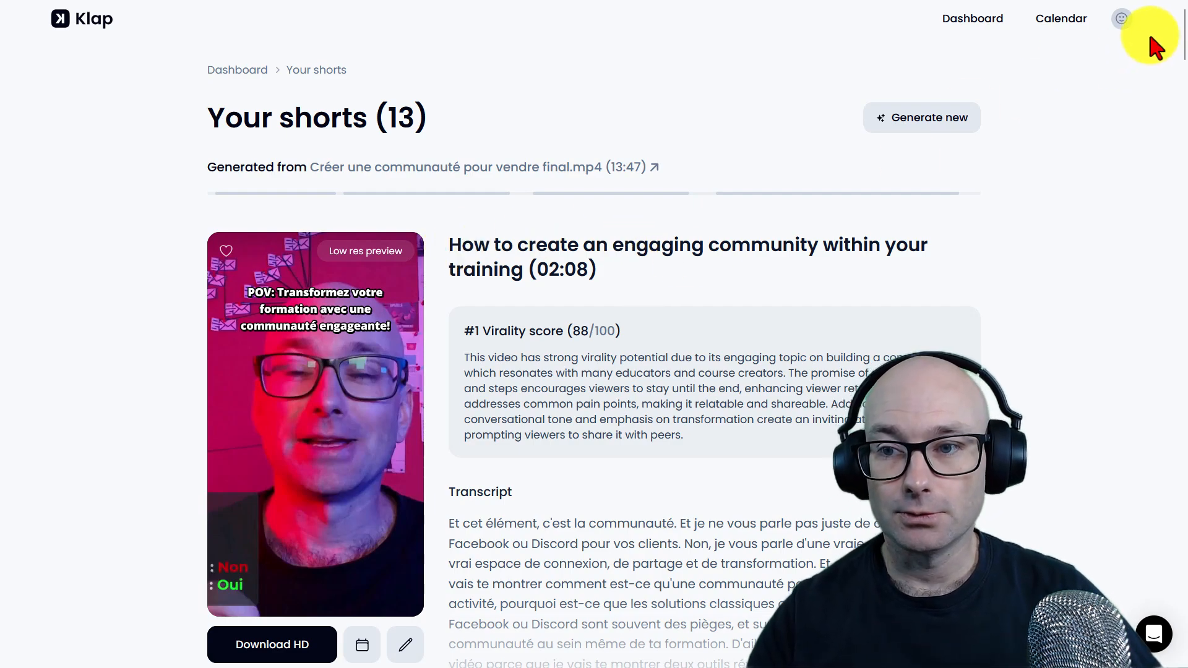
left_click_drag(1182, 38, 1142, 358)
scroll(1141, 358, "up", 1)
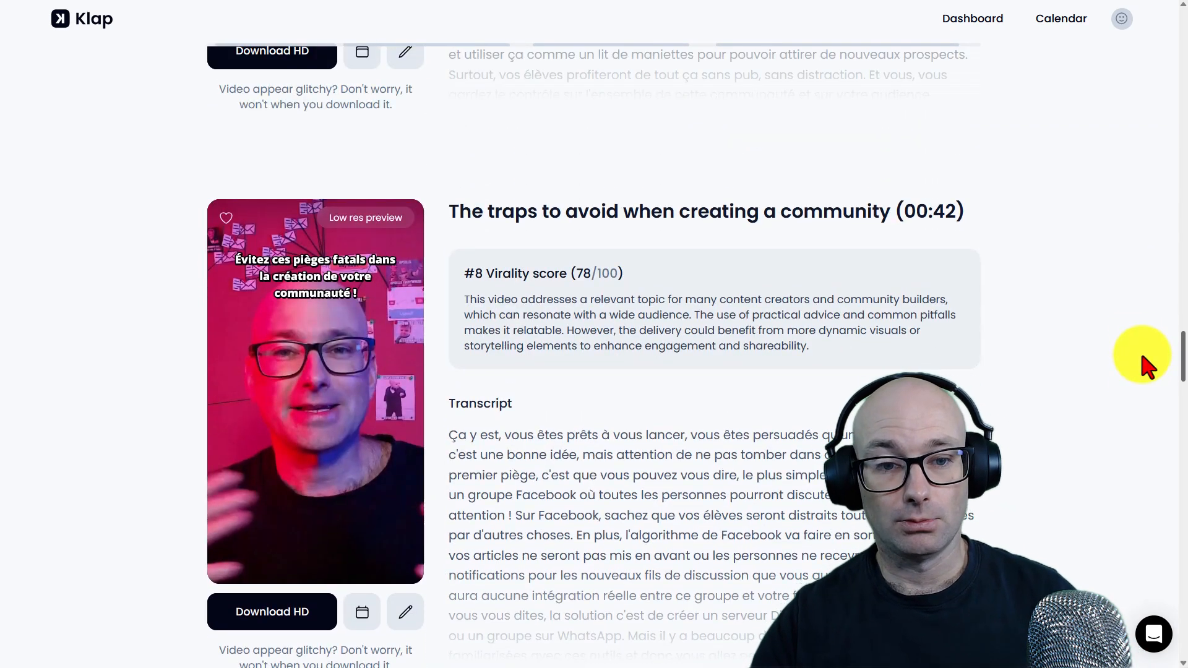
left_click_drag(1142, 358, 1149, 20)
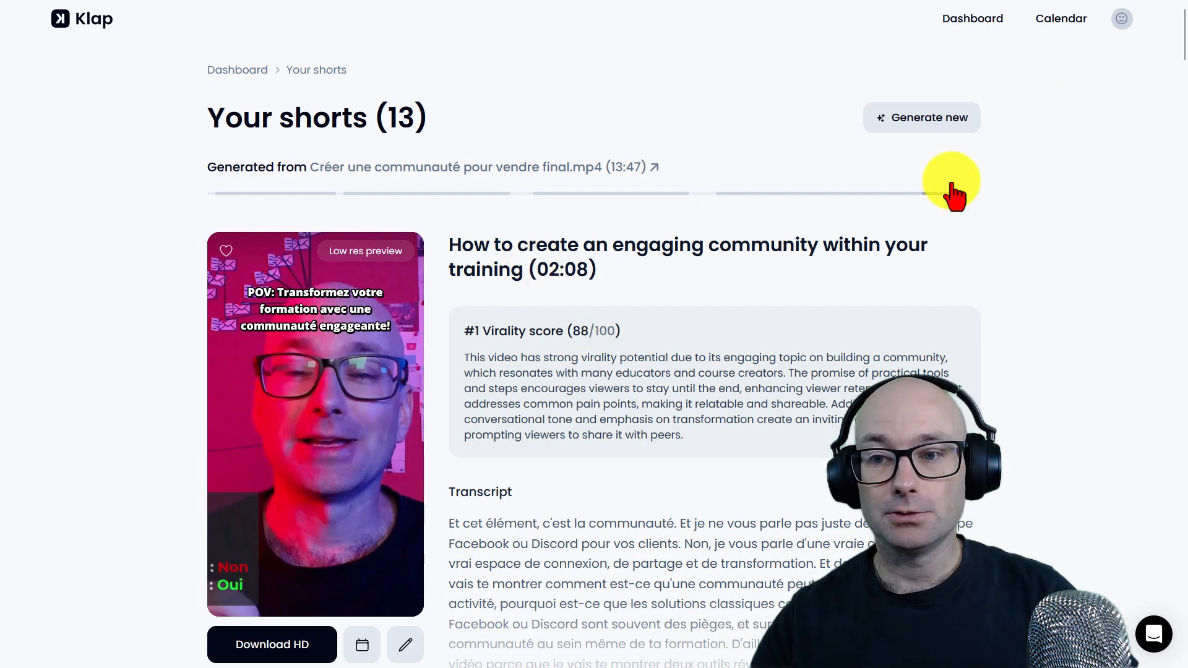
scroll(1175, 62, "down", 15)
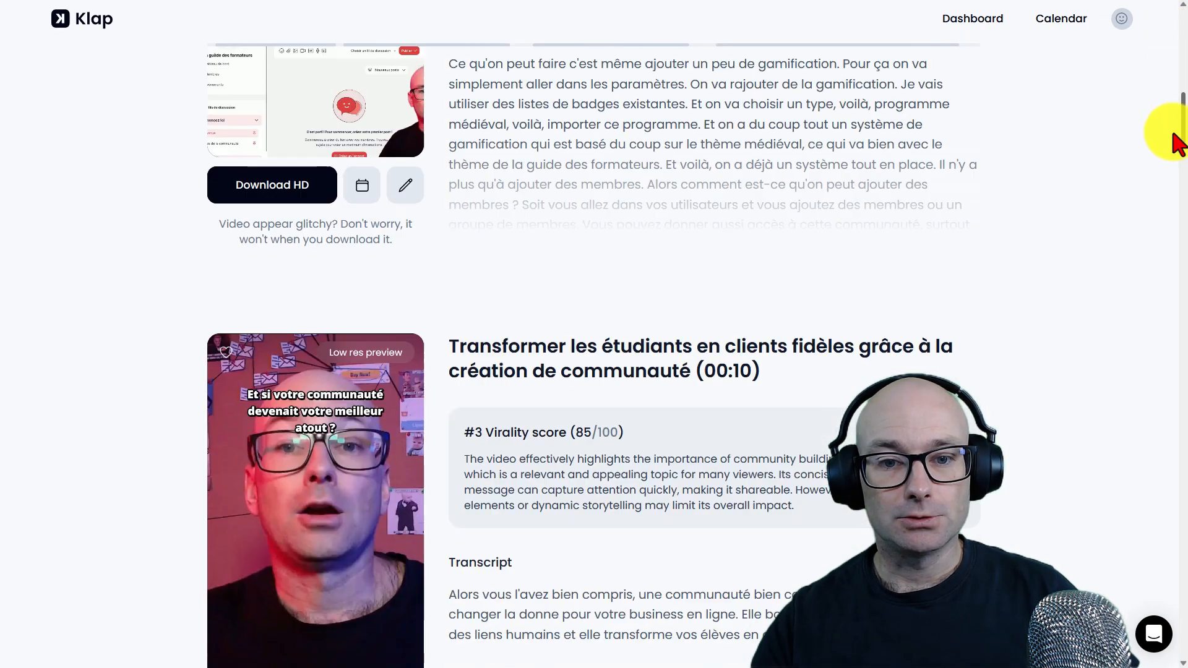
mouse_move(1173, 133)
left_mouse_down()
mouse_move(1162, 74)
mouse_move(1150, 137)
left_mouse_up()
scroll(1148, 139, "down", 8)
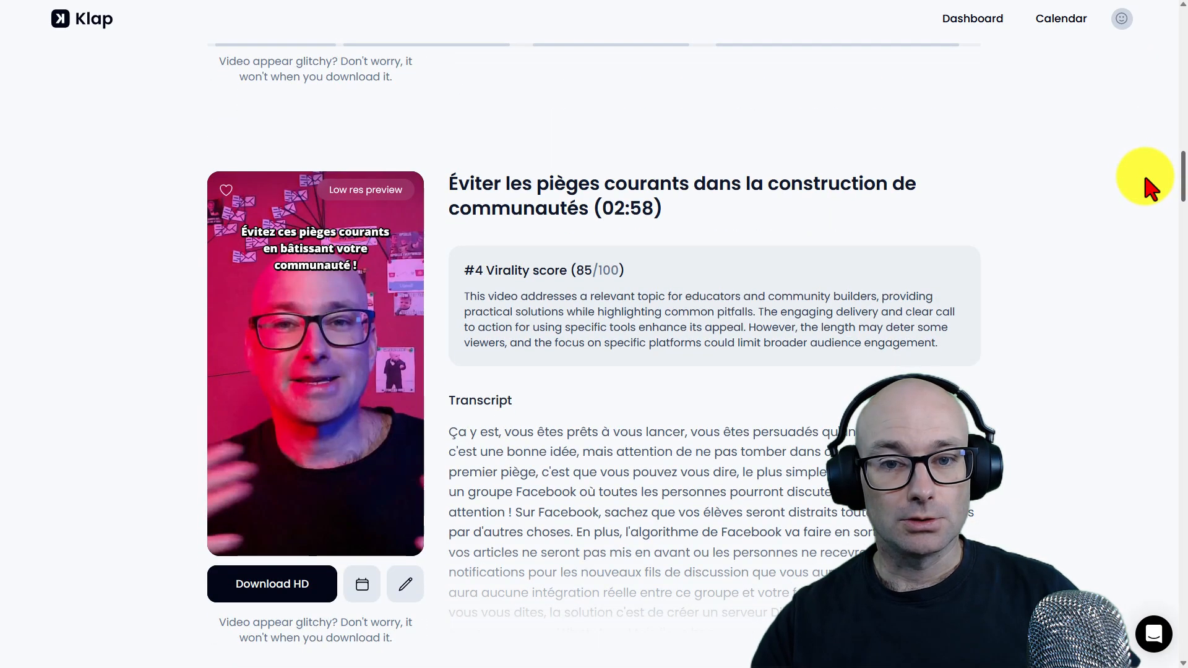
scroll(1142, 179, "down", 3)
scroll(1143, 198, "down", 7)
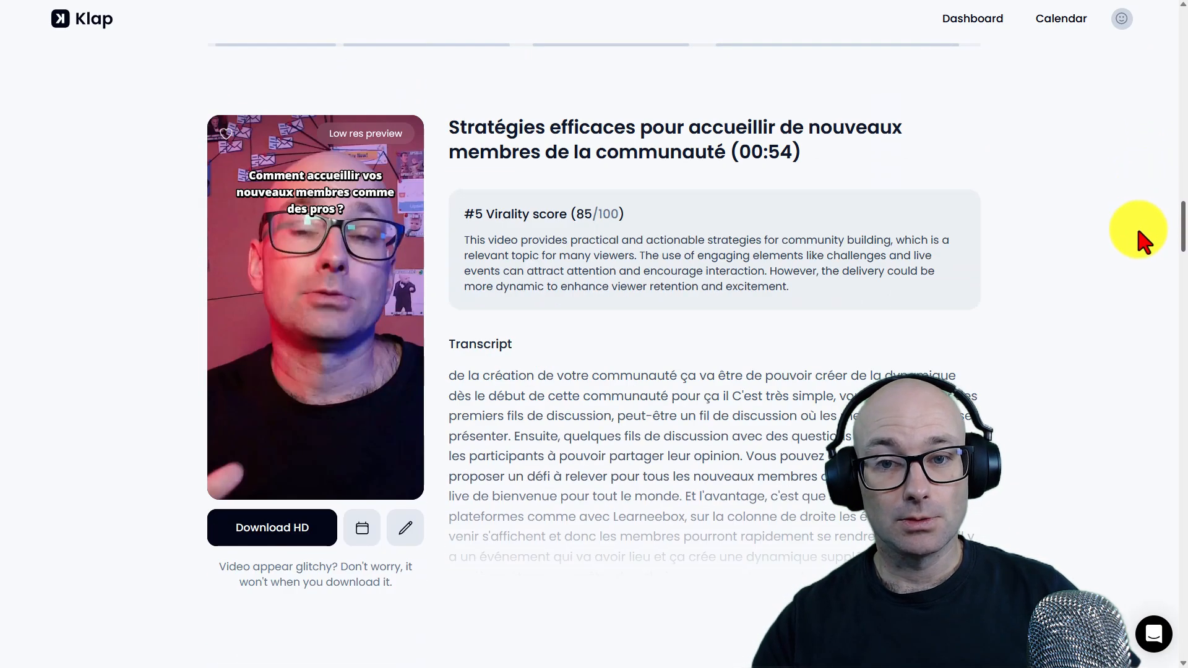
scroll(1138, 228, "down", 5)
scroll(1137, 255, "down", 7)
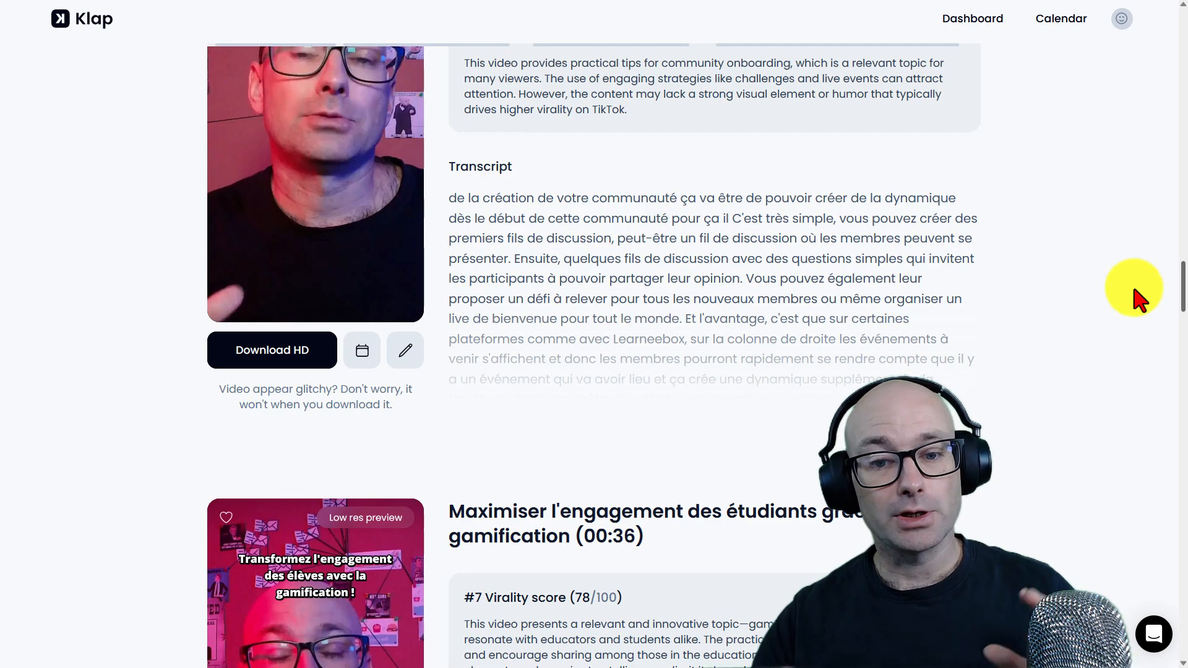
scroll(1130, 283, "down", 8)
scroll(1131, 346, "down", 5)
scroll(1137, 346, "down", 15)
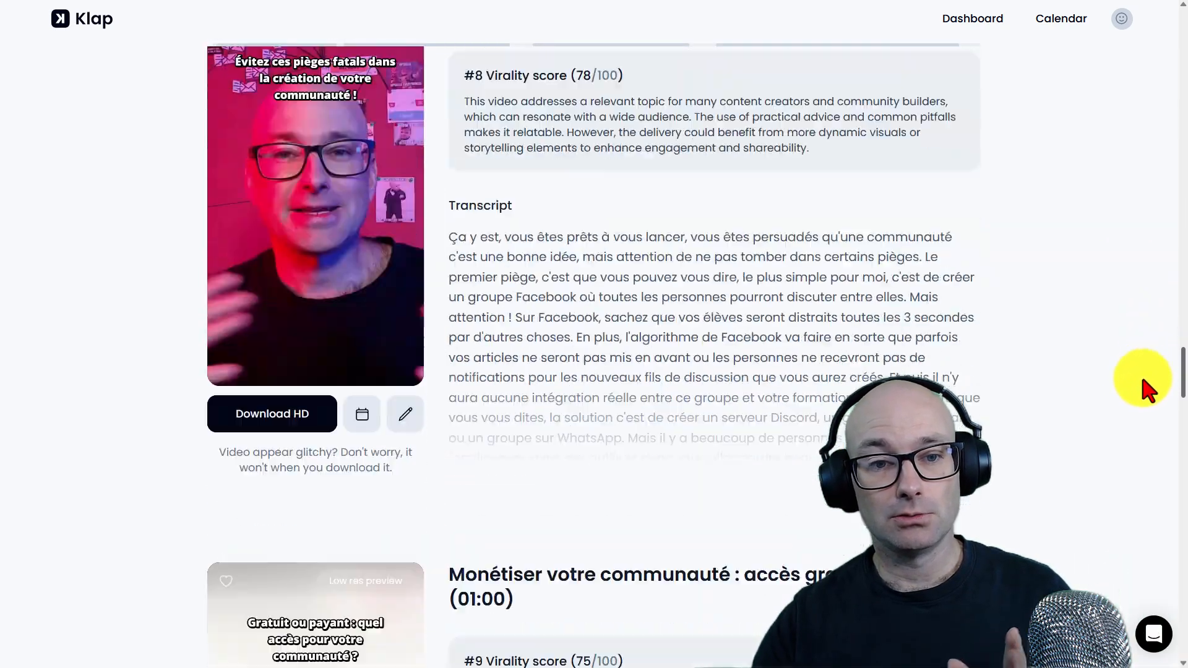
scroll(1138, 410, "down", 16)
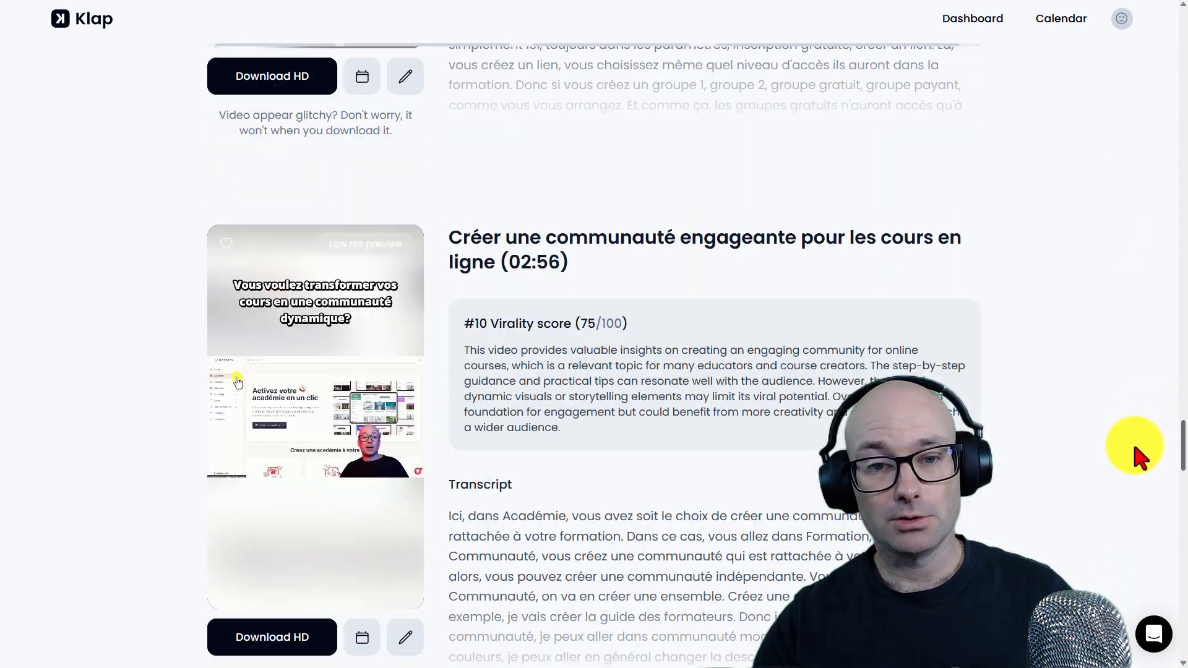
scroll(1137, 498, "down", 10)
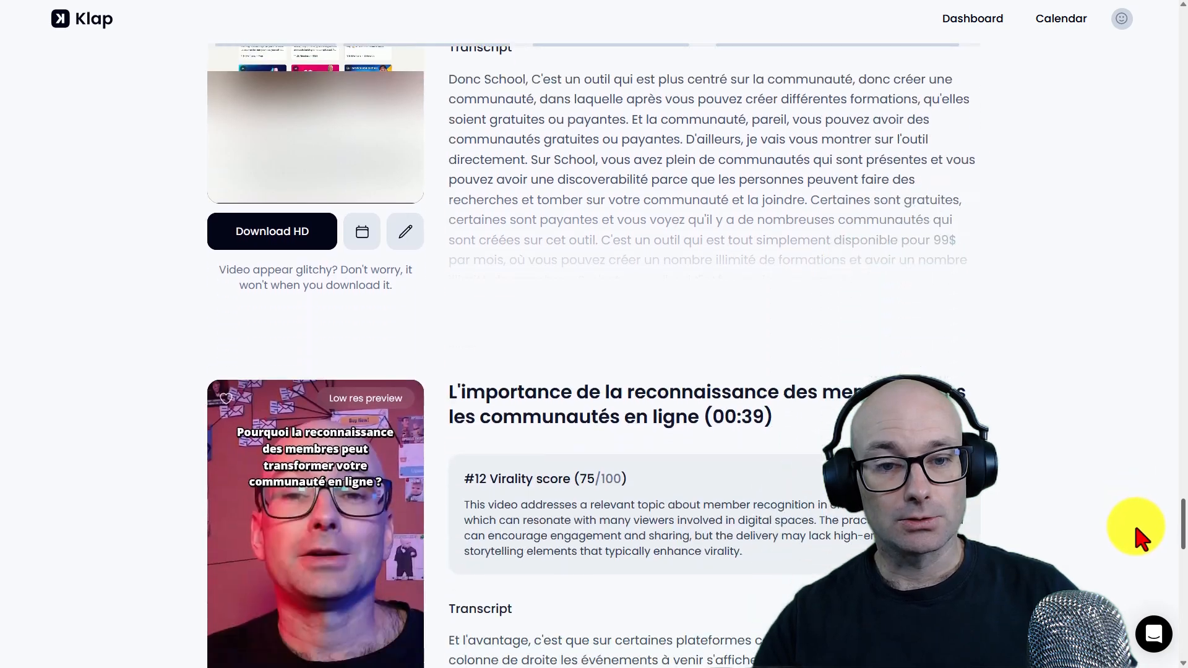
- Return to the "Monétiser votre communauté : accès gratuit vs. payant" short and examine how its screen recording is framed
scroll(1132, 514, "up", 12)
scroll(1131, 482, "up", 20)
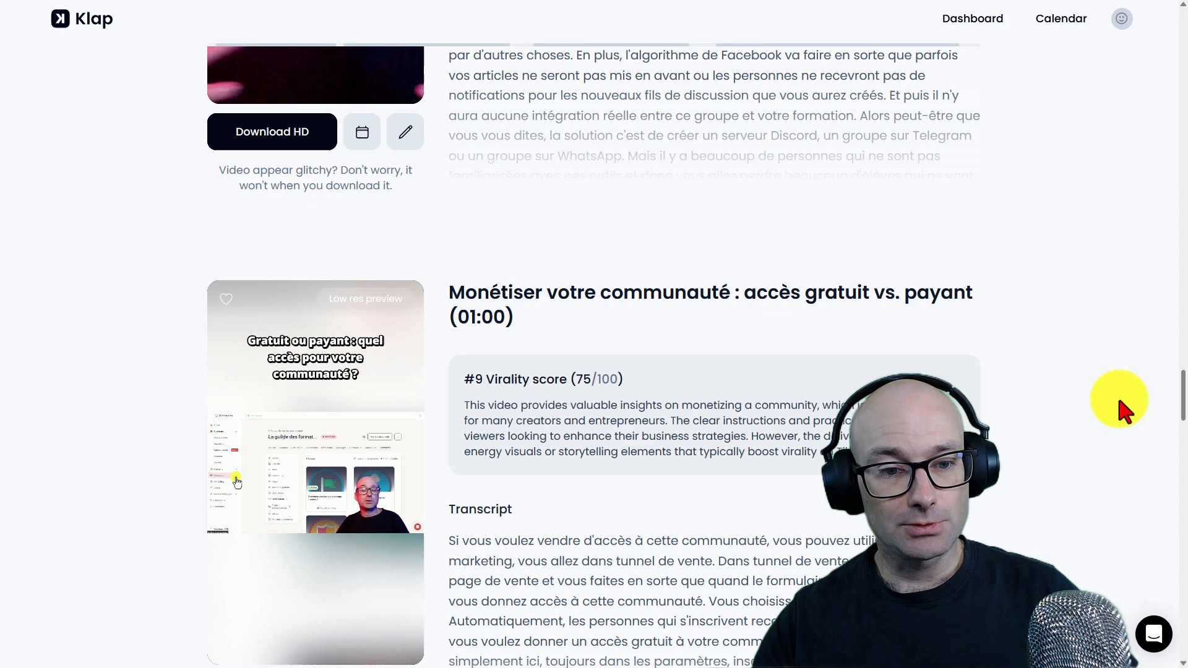
mouse_move(402, 369)
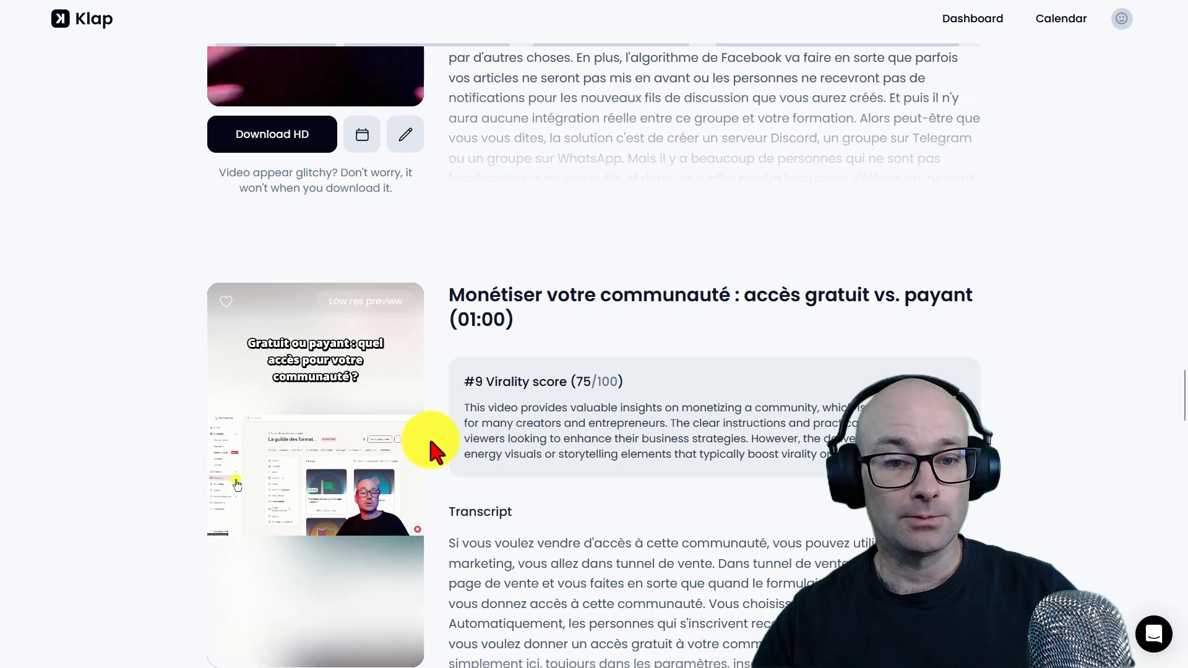
scroll(383, 442, "up", 10)
scroll(334, 476, "down", 8)
scroll(297, 482, "down", 4)
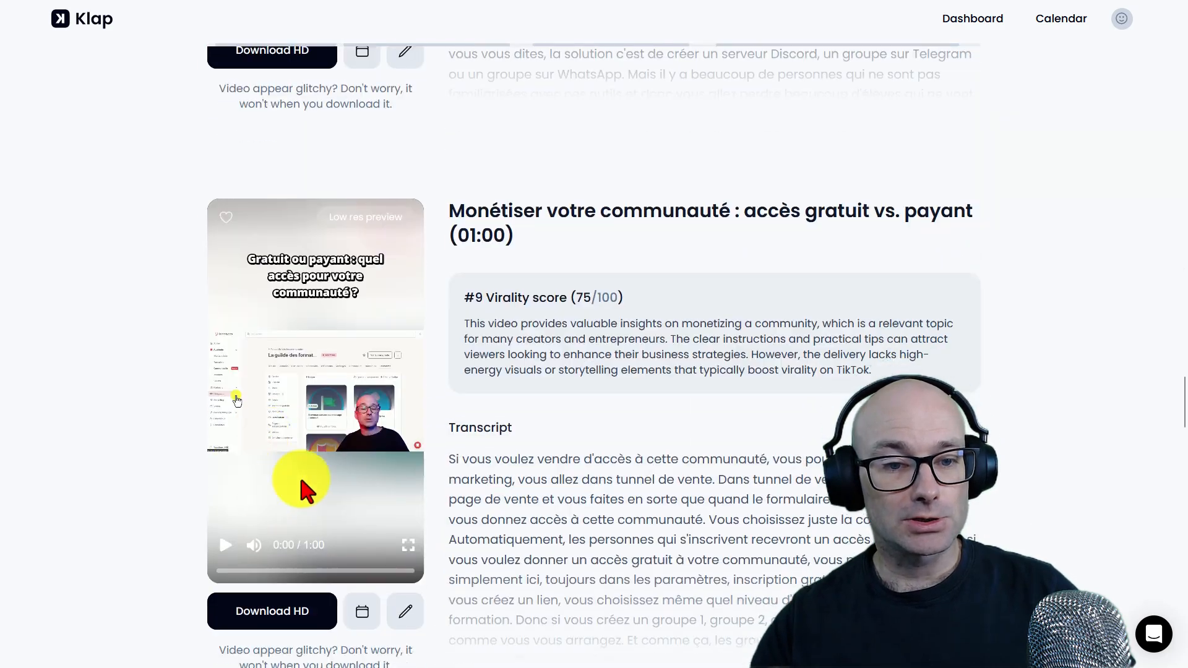
- Go back to the "Stratégies de gamification pour stimuler l'engagement communautaire" short and play its opening to check the split layout and captions
scroll(300, 421, "up", 20)
scroll(341, 448, "up", 20)
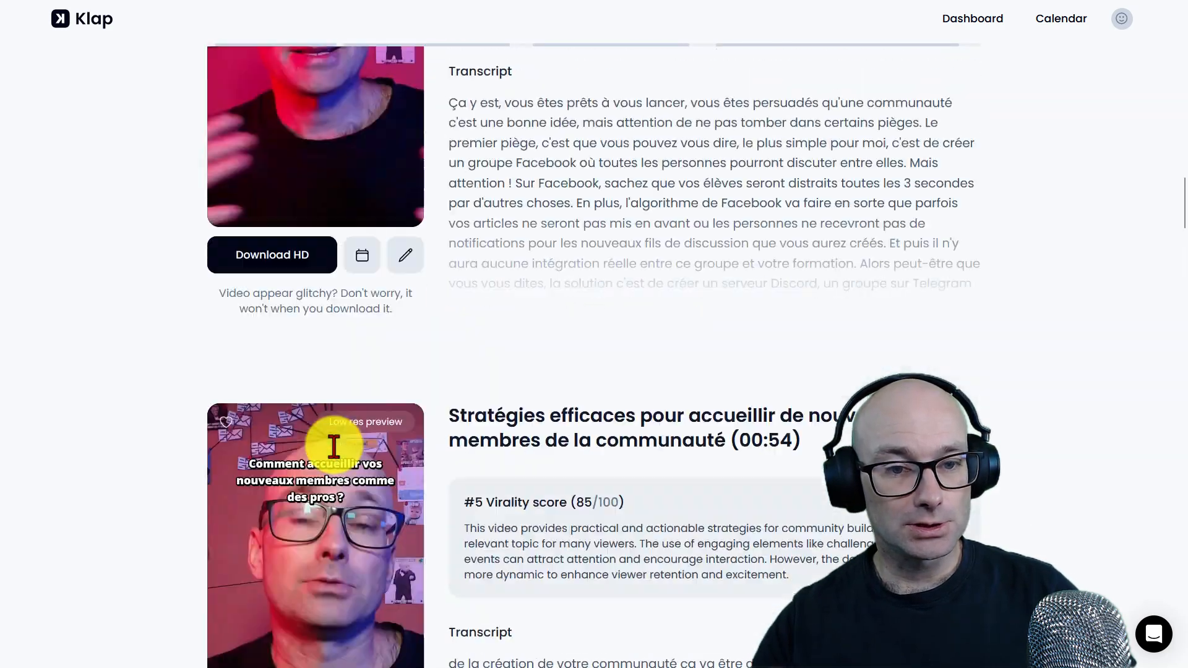
scroll(337, 448, "down", 3)
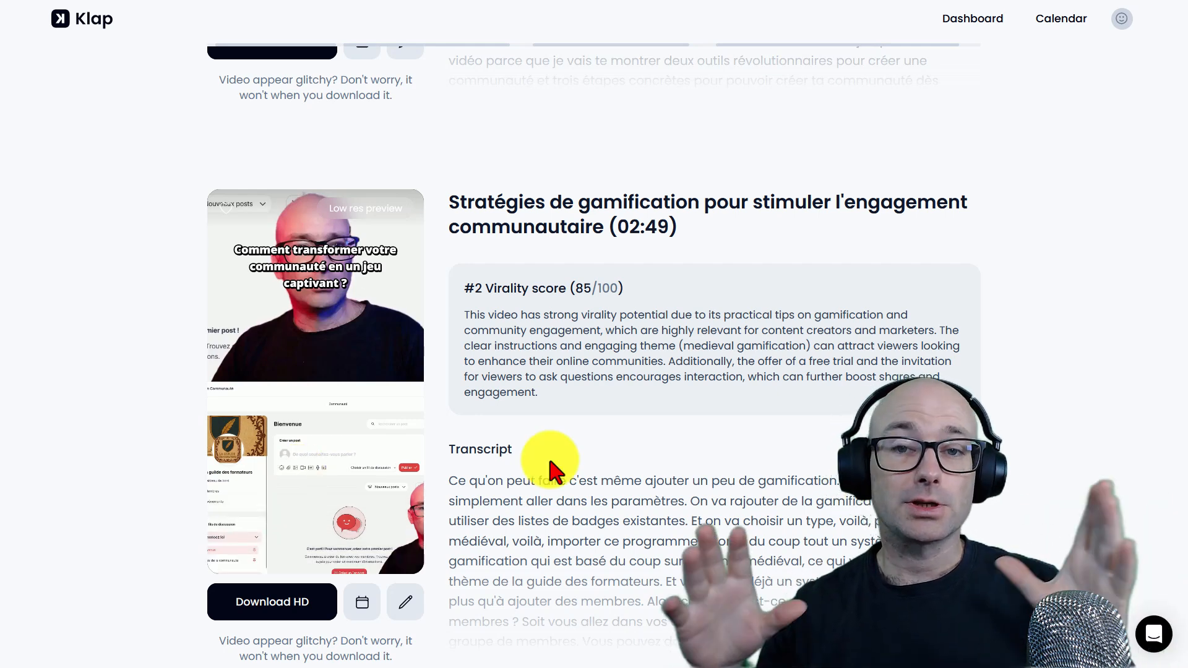
mouse_move(240, 520)
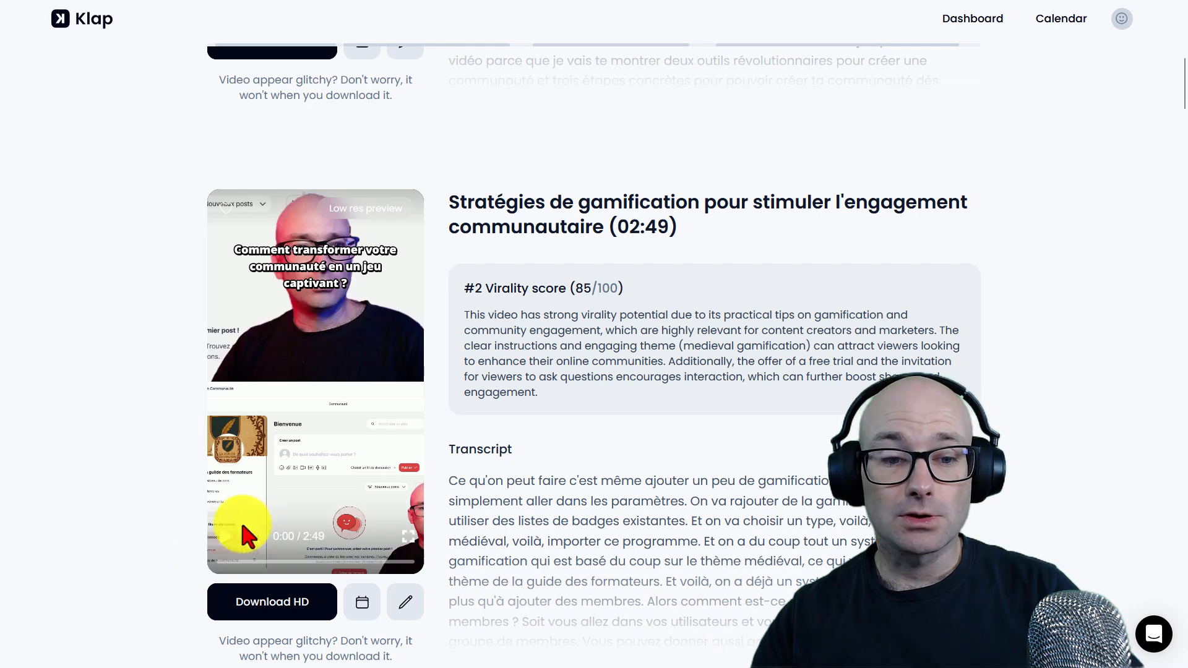
left_click(223, 537)
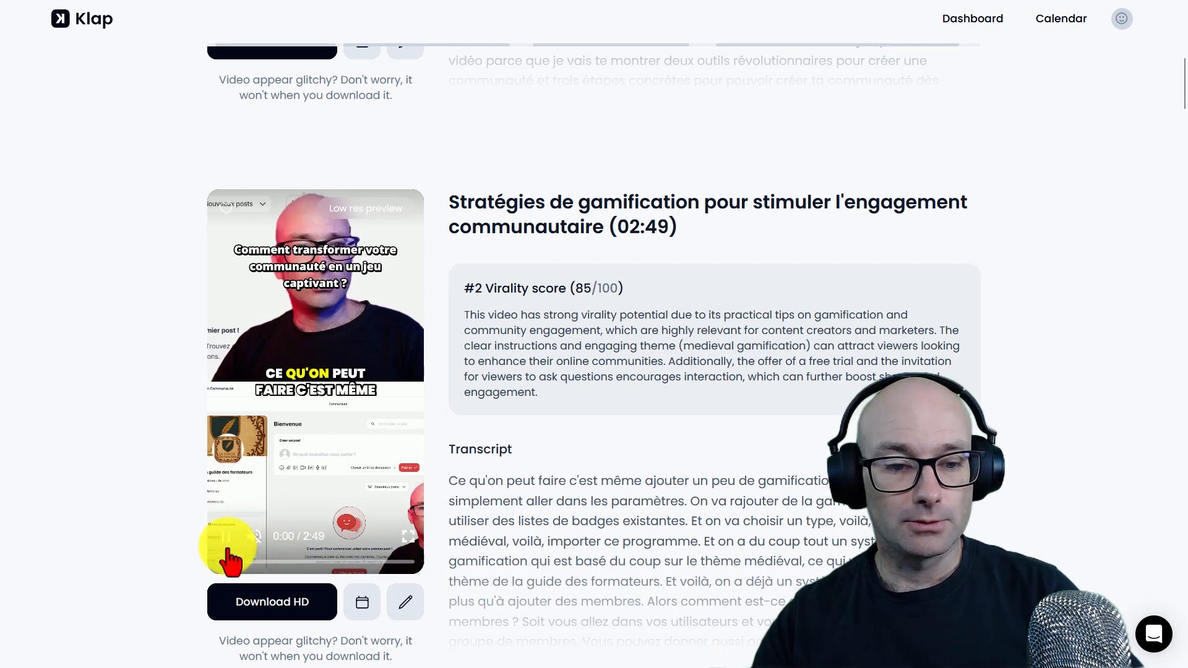
left_click_drag(230, 560, 198, 563)
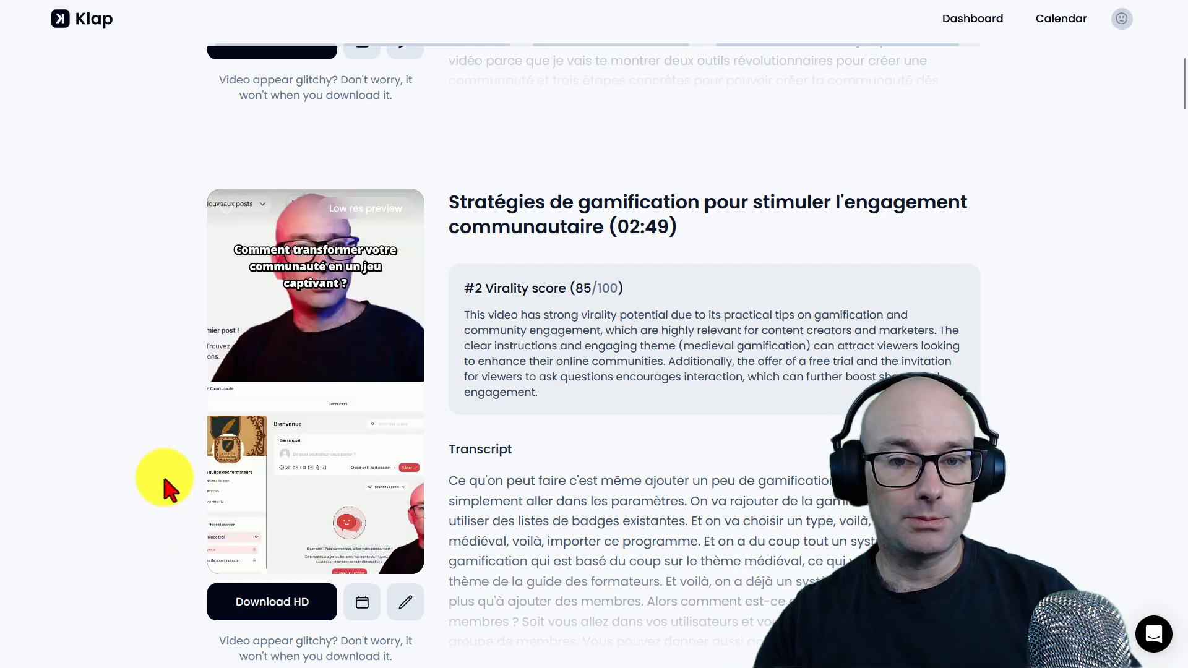
- Scrub through the first short, "How to create an engaging community within your training", to about 1:53
scroll(117, 543, "up", 8)
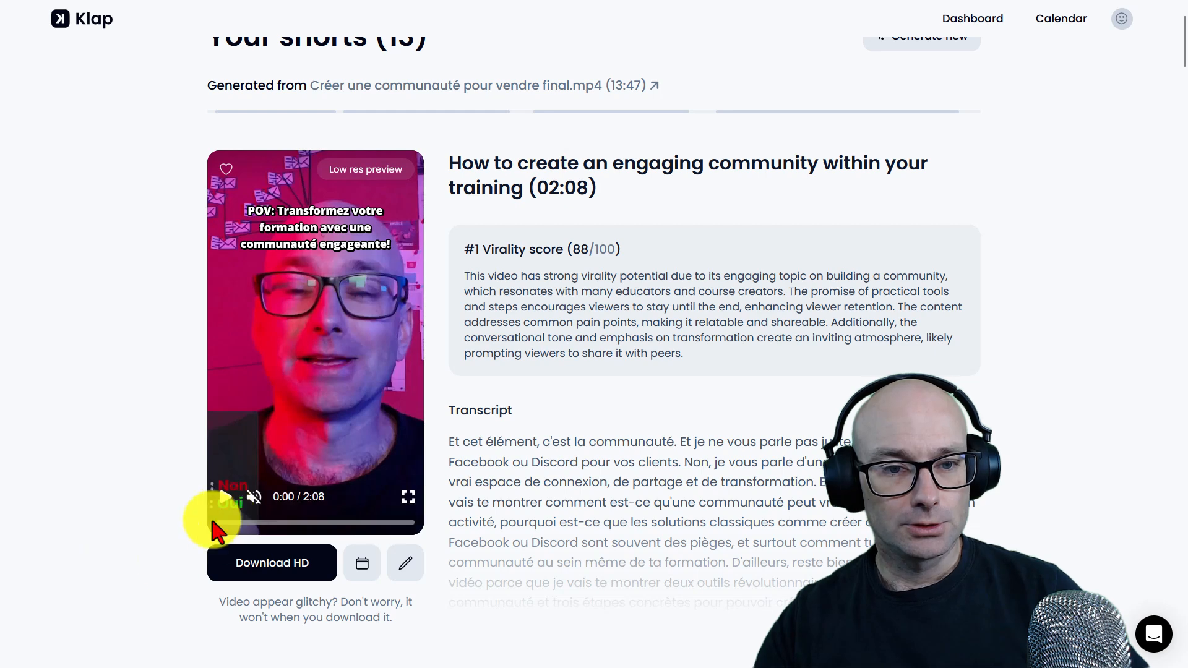
scroll(223, 557, "up", 1)
left_click_drag(224, 605, 391, 611)
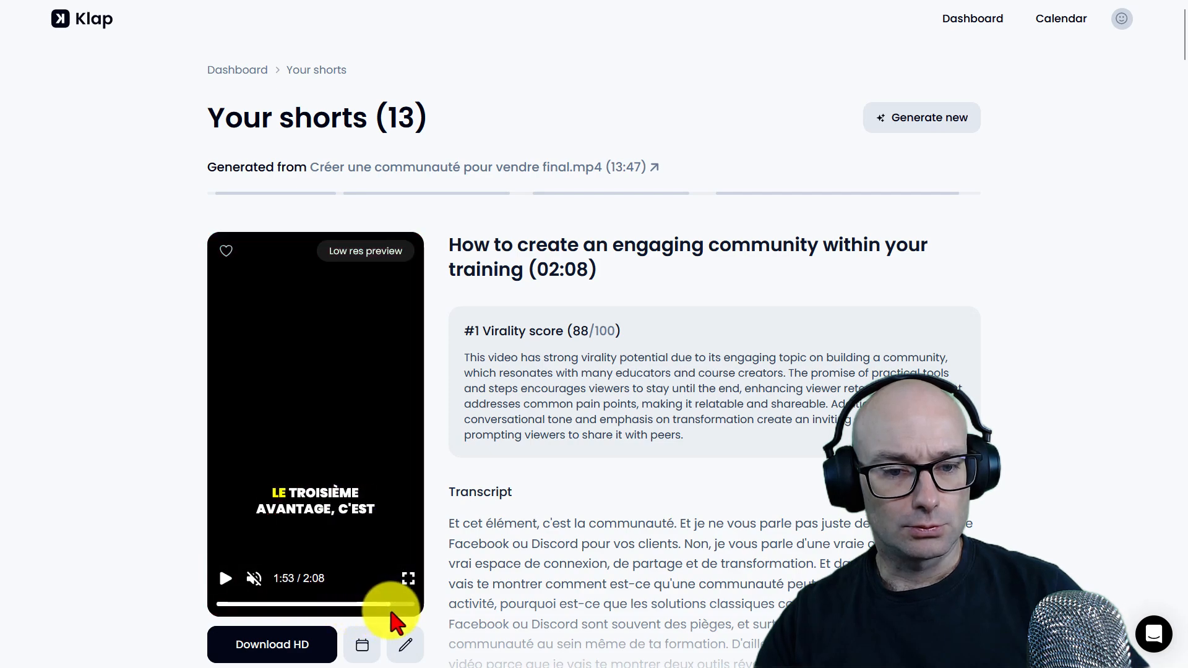
- Find the 10-second short "Transformer les étudiants en clients fidèles grâce à la création de communauté", highlight its transcript and play through it
scroll(392, 612, "down", 15)
scroll(394, 613, "down", 4)
scroll(413, 611, "up", 1)
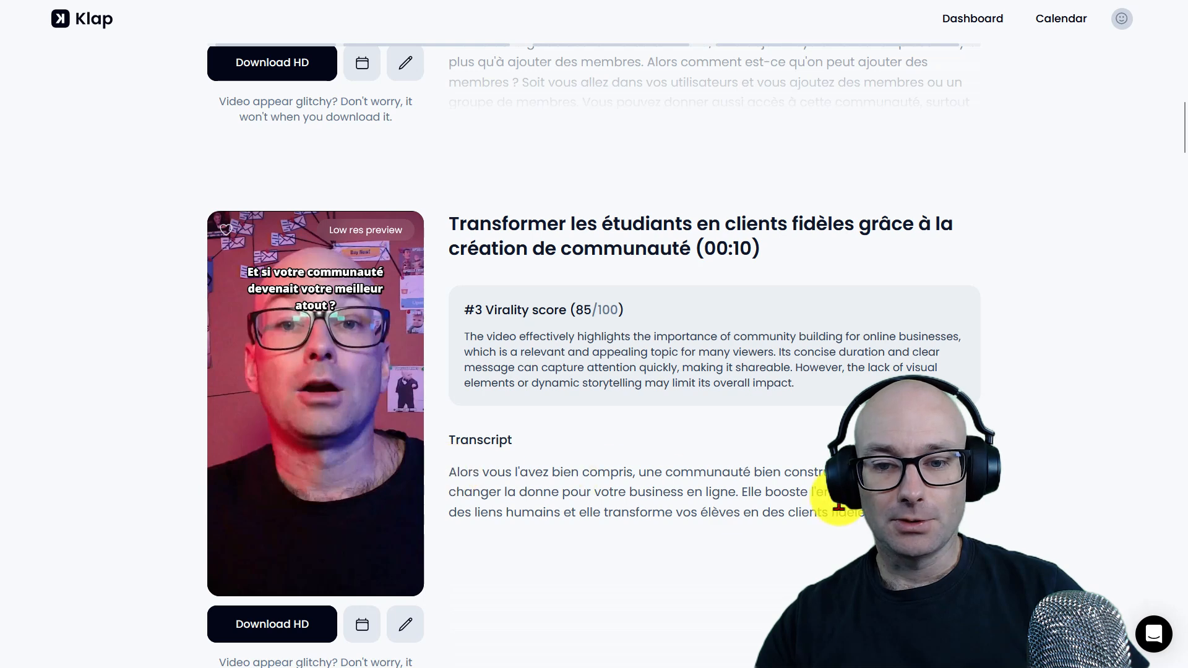
triple_click(729, 499)
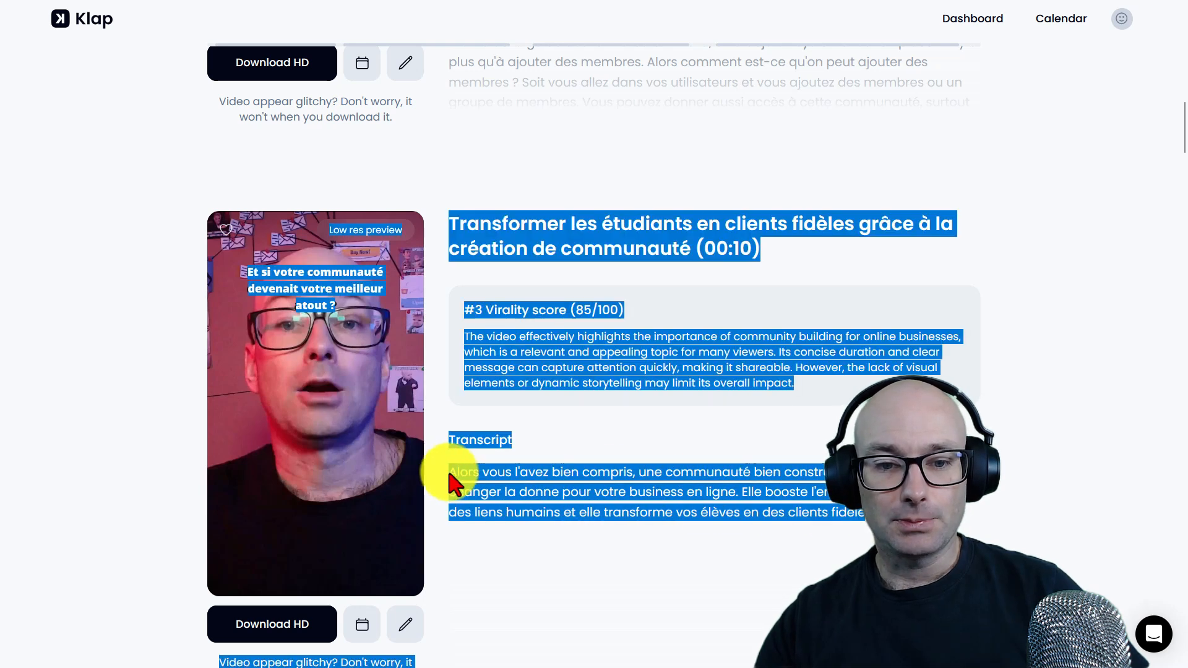
left_click(221, 559)
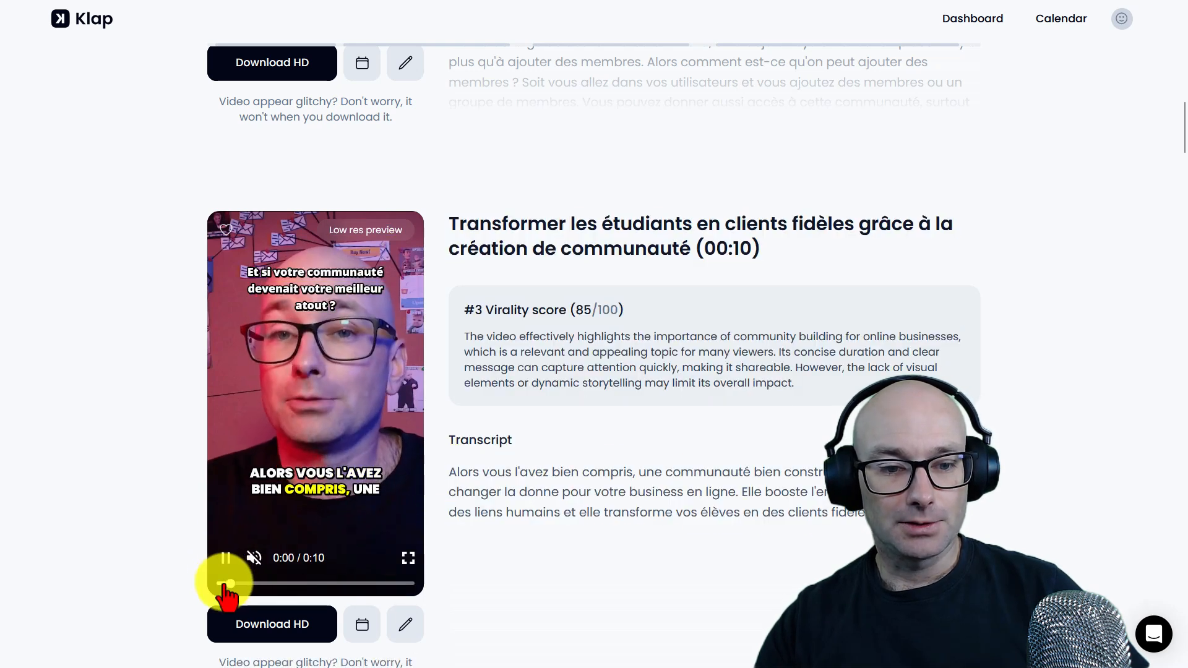
left_click_drag(247, 585, 354, 588)
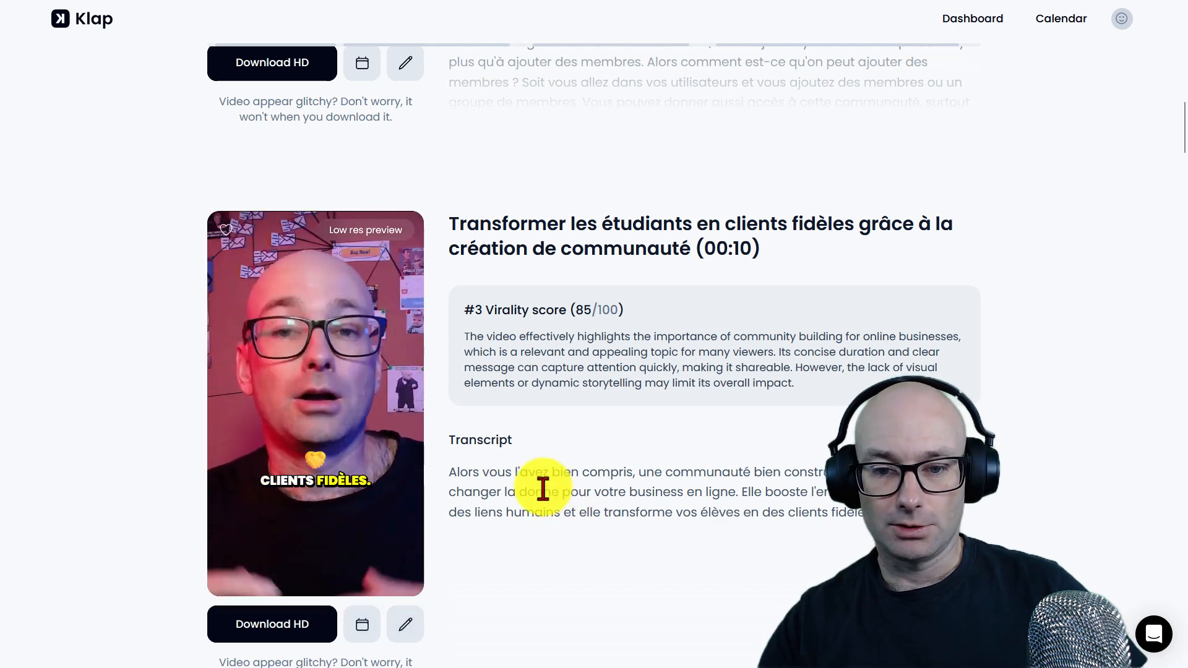
- Compare the fourth, fifth and sixth shorts by their titles, preview frames and transcripts, looking for repeated content
scroll(541, 488, "down", 10)
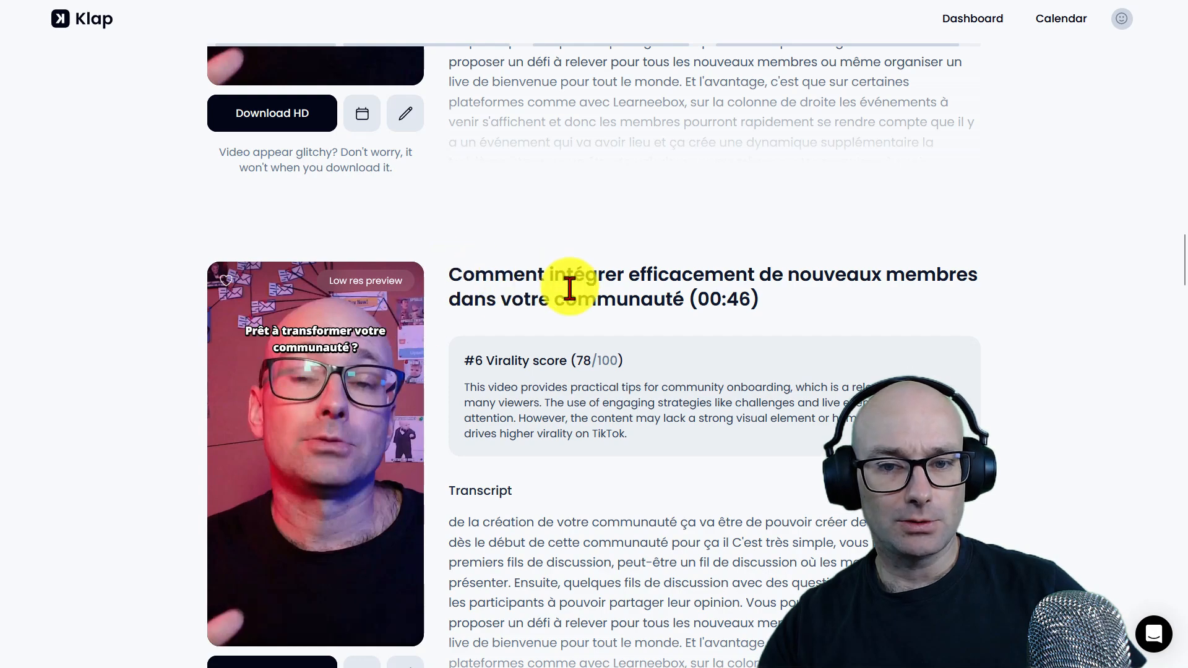
scroll(674, 308, "down", 10)
scroll(605, 496, "up", 3)
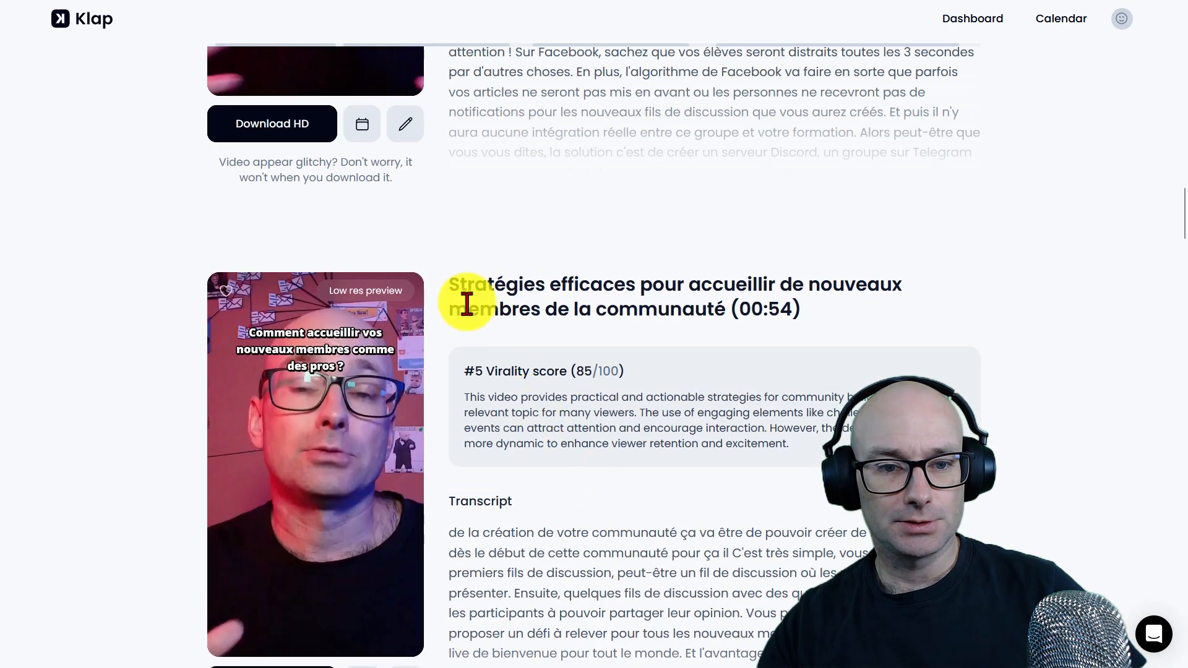
scroll(392, 376, "up", 8)
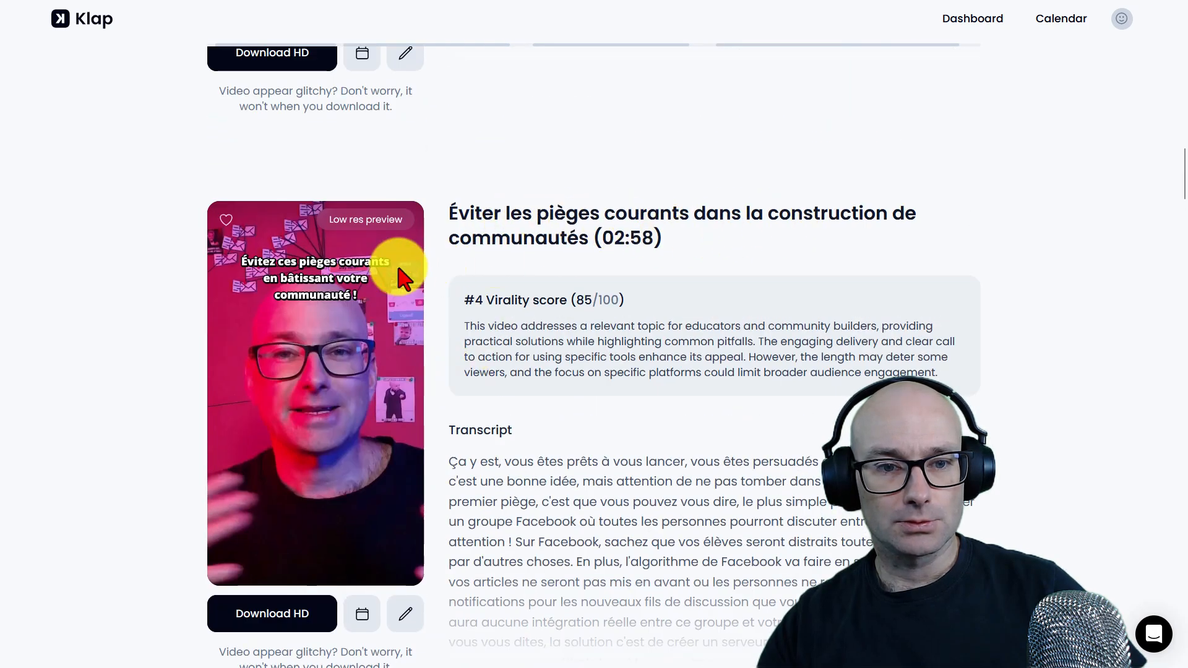
scroll(546, 389, "up", 5)
scroll(555, 371, "down", 15)
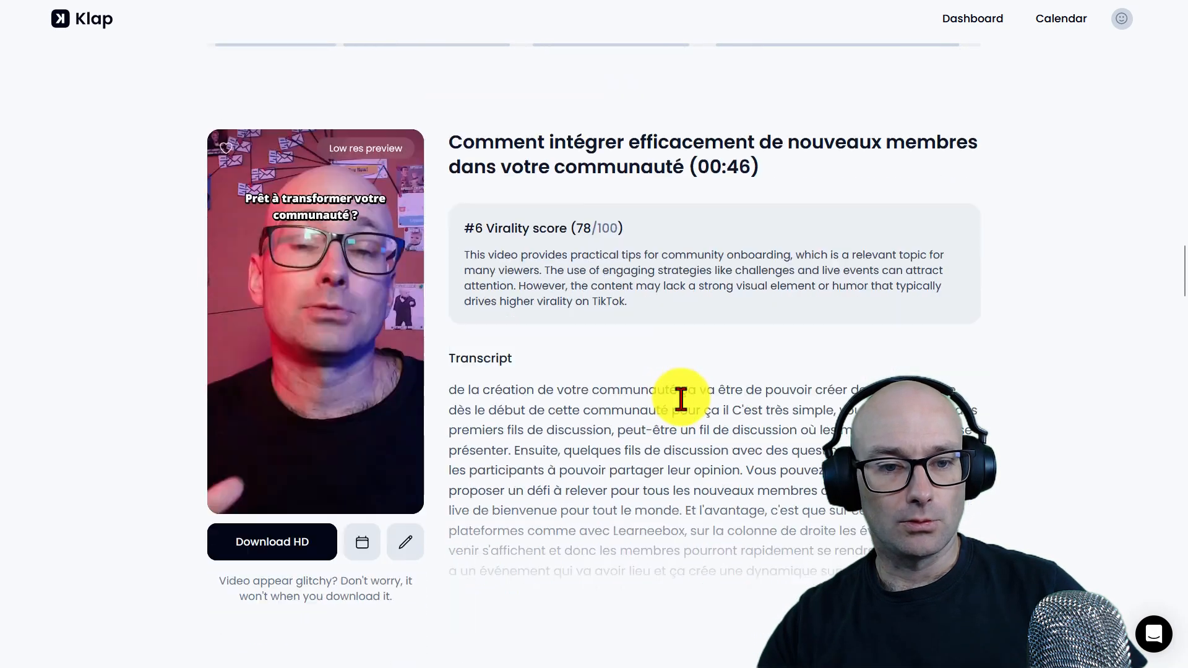
- Look through the remaining generated shorts, from the sixth-ranked one onward, checking their titles, virality scores and transcripts
scroll(694, 490, "down", 5)
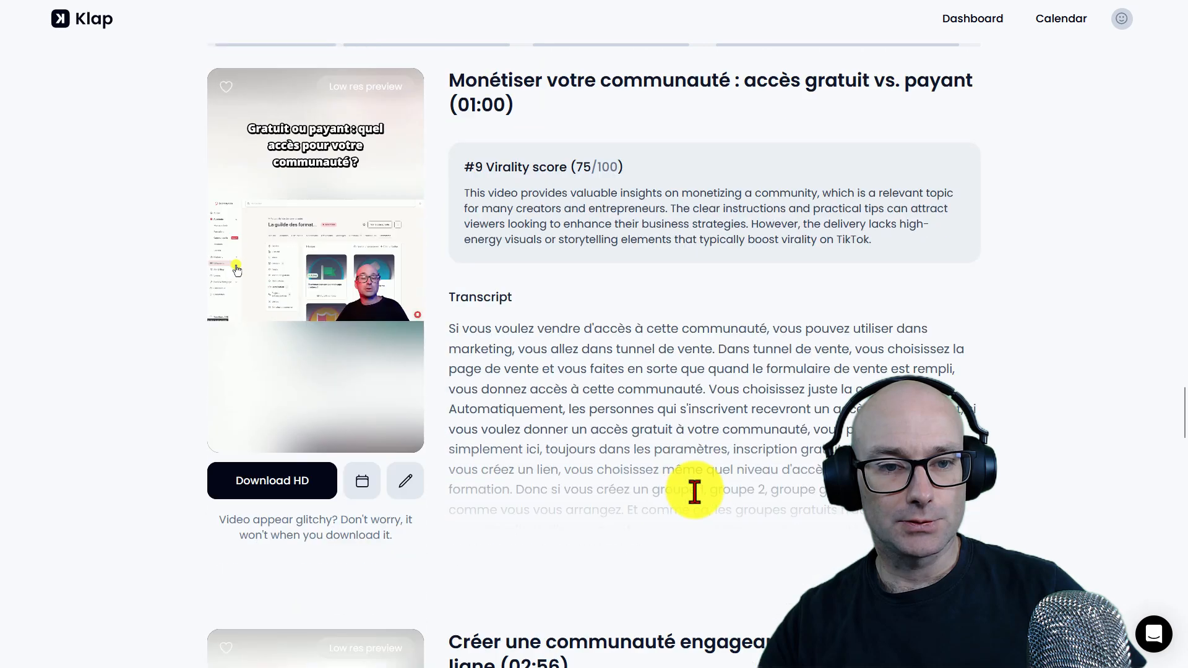
scroll(696, 495, "down", 5)
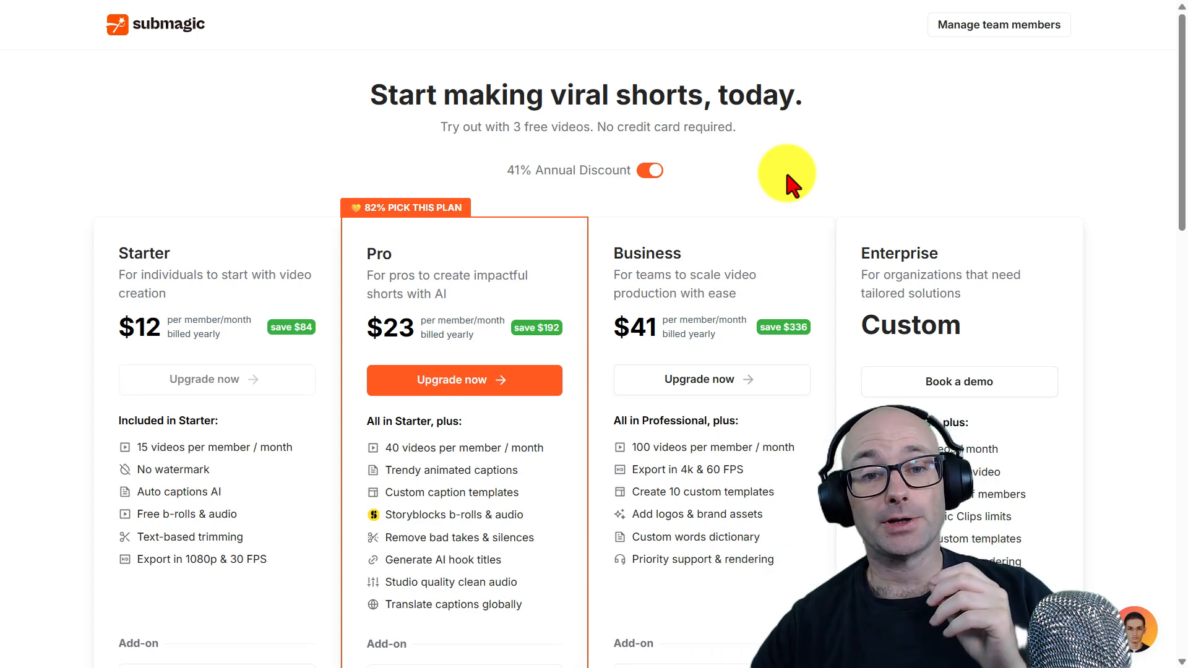
- Review Submagic's annually billed Starter, Pro, Business and Enterprise plans, including the Magic Clips add-on
scroll(427, 315, "down", 3)
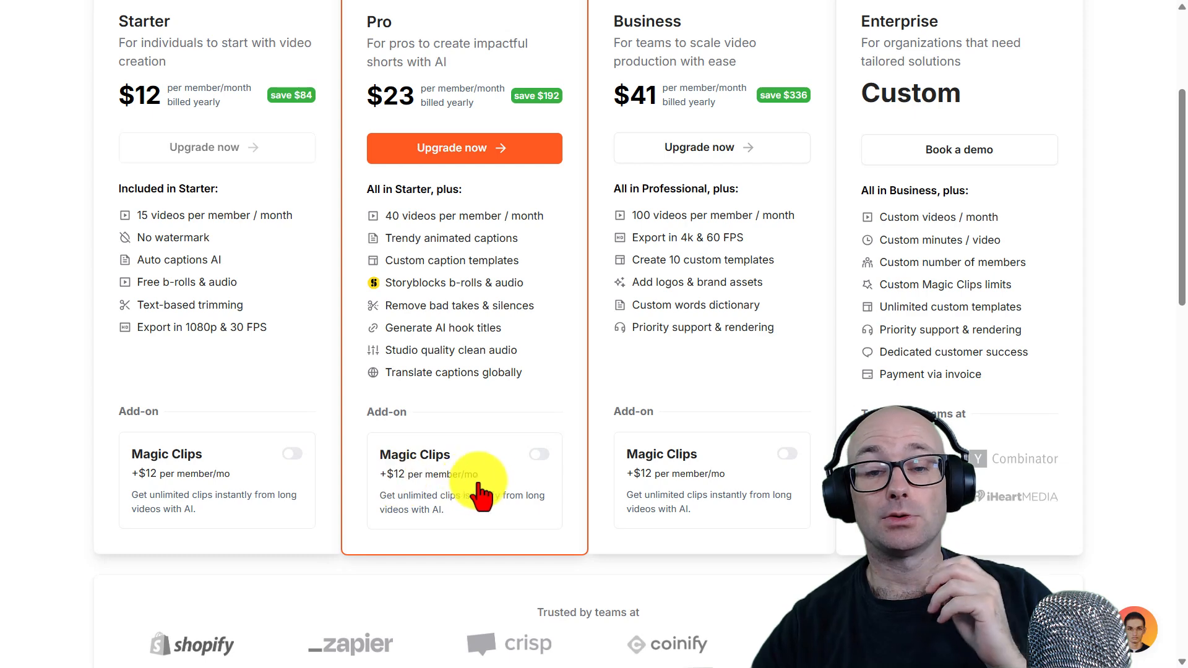
scroll(541, 516, "up", 1)
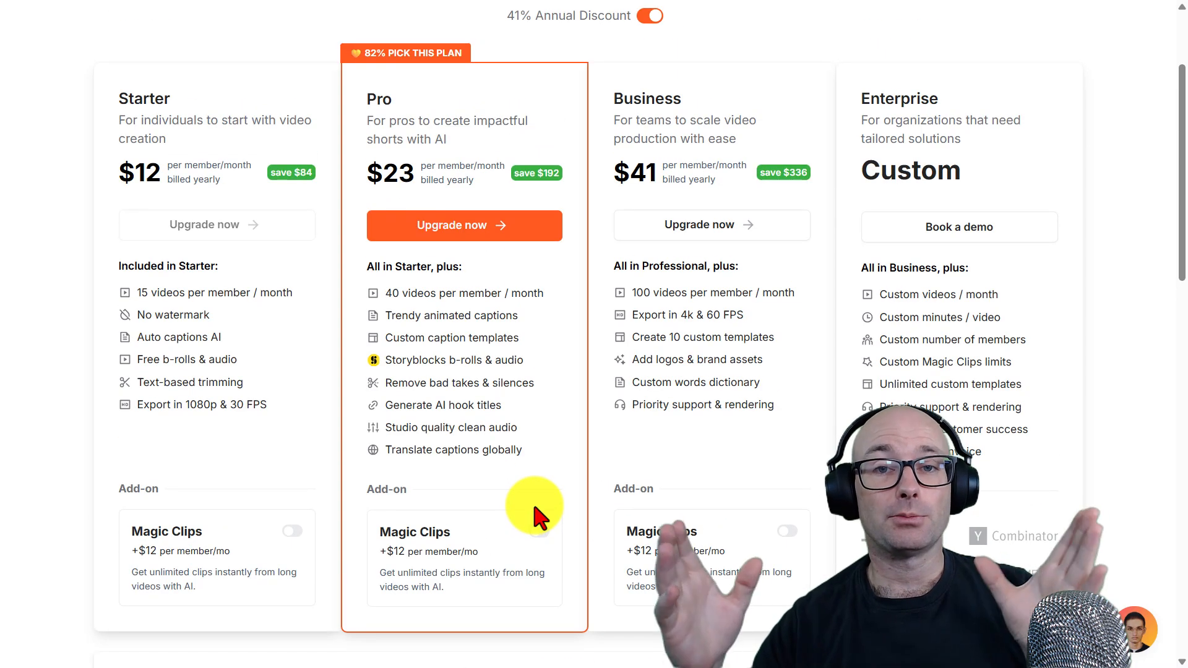
scroll(532, 501, "up", 2)
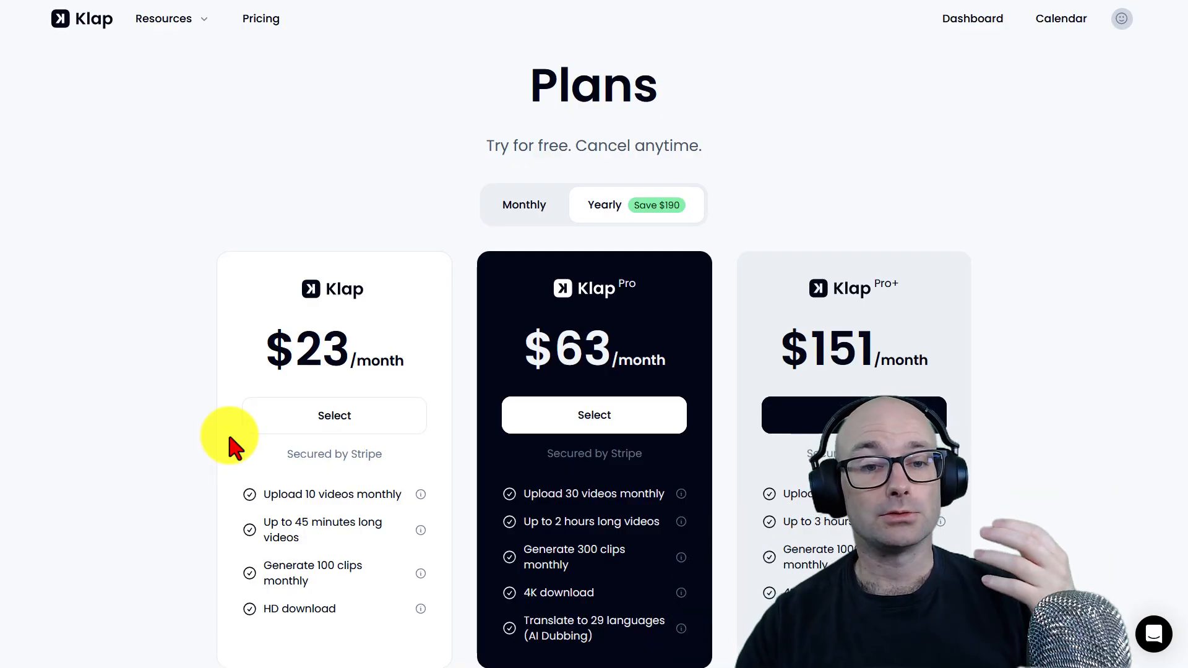
- Compare the yearly prices, upload limits, video lengths and clip allowances of the Klap, Klap Pro and Klap Pro+ plans
scroll(243, 488, "down", 4)
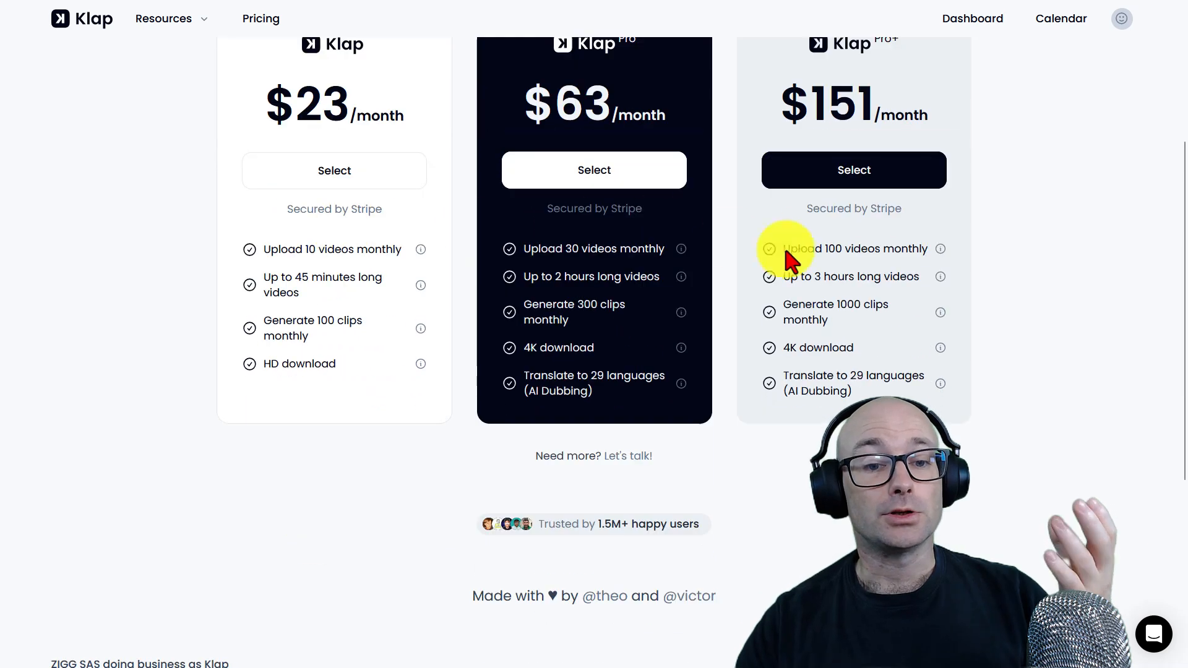
scroll(326, 464, "up", 3)
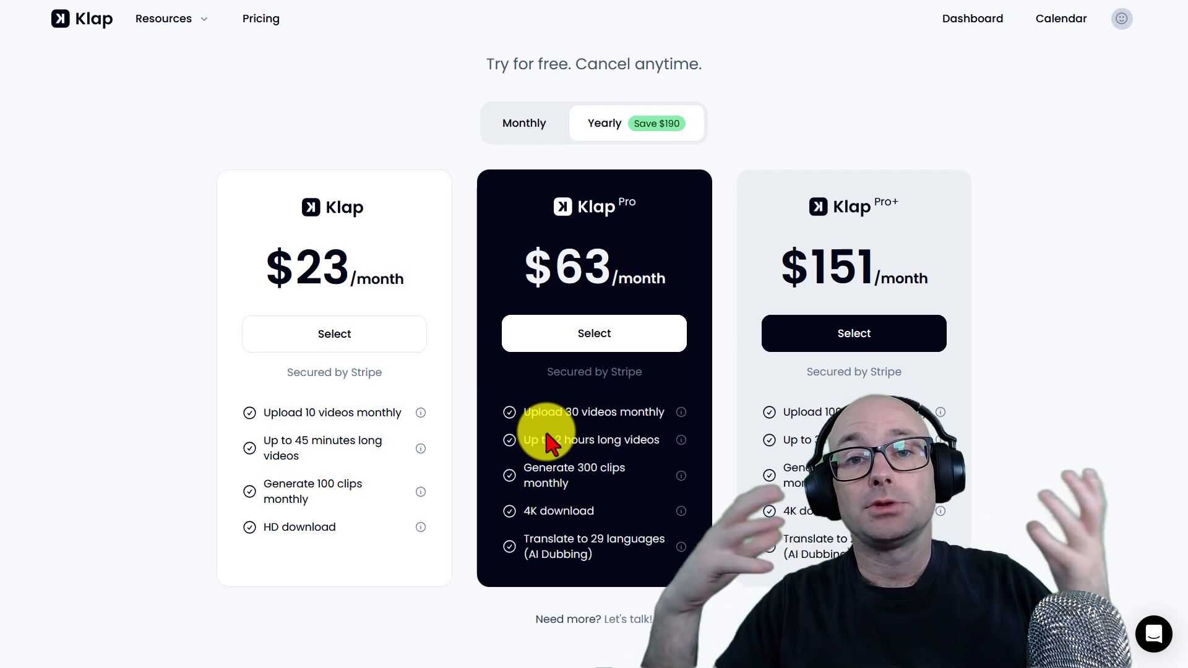
mouse_move(674, 452)
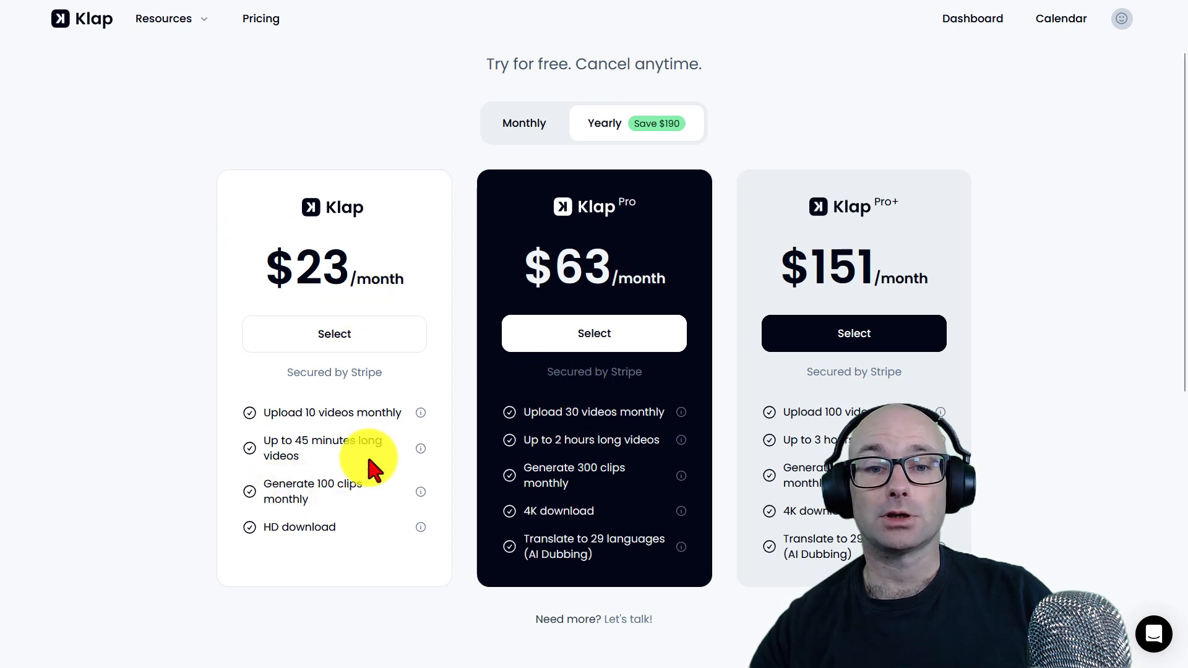
scroll(380, 451, "up", 1)
scroll(175, 416, "down", 1)
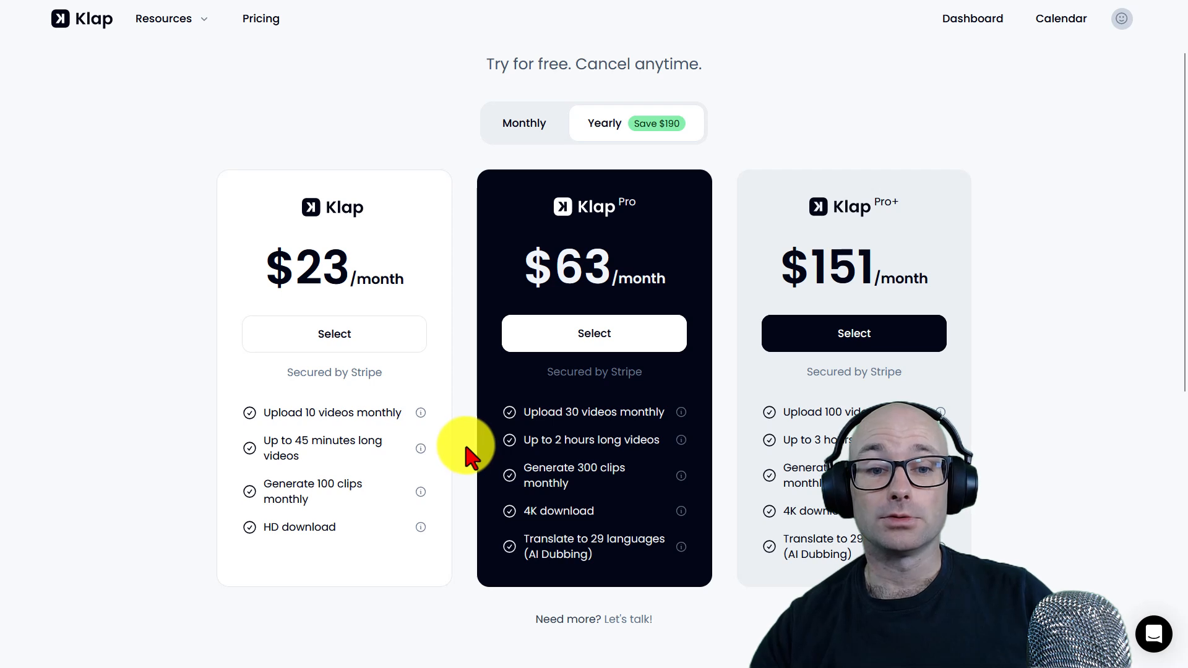
scroll(466, 447, "up", 1)
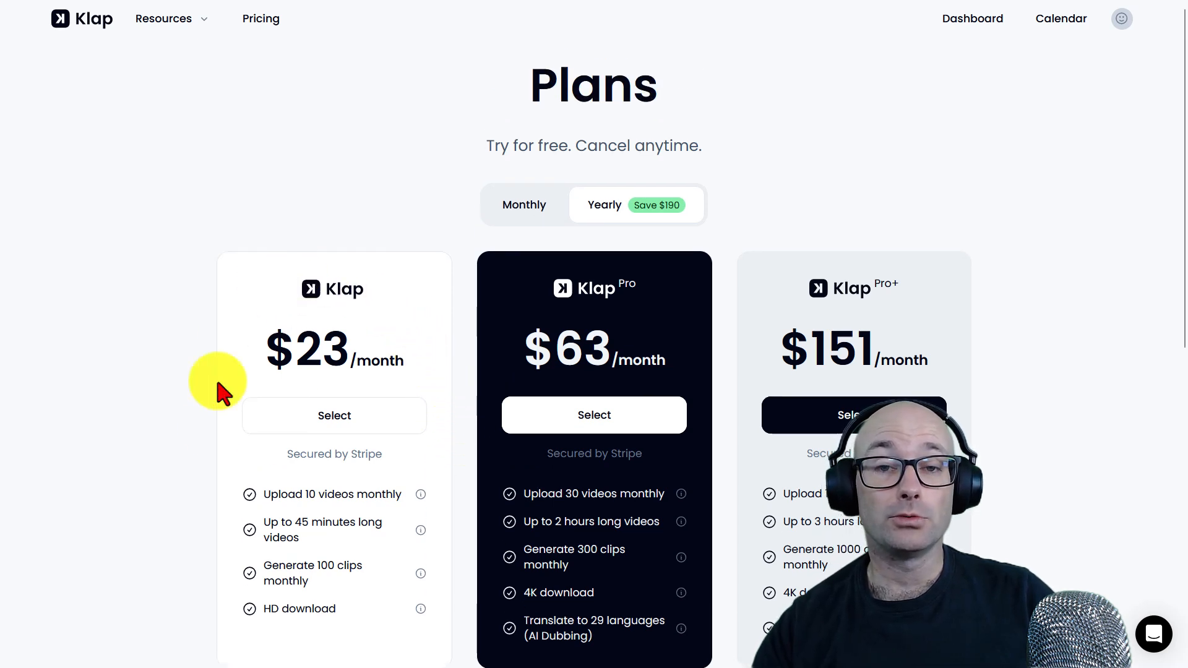